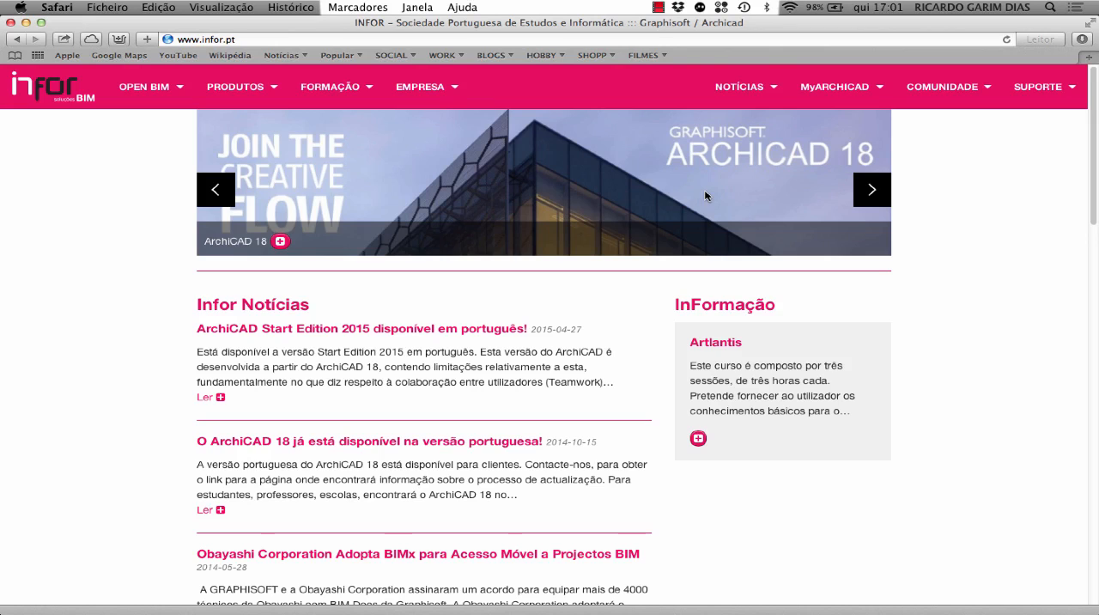
Switch to ArchiCAD and measure across the lower storey from the base corner of the Parede Cave wall
key(super+Tab)
key(super+Tab)
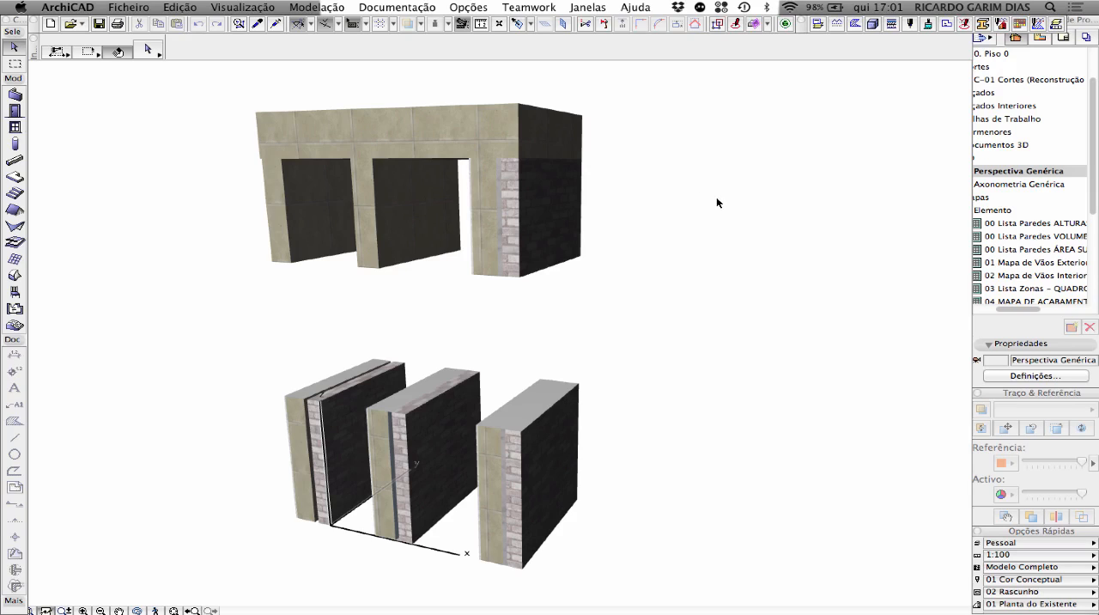
key(m)
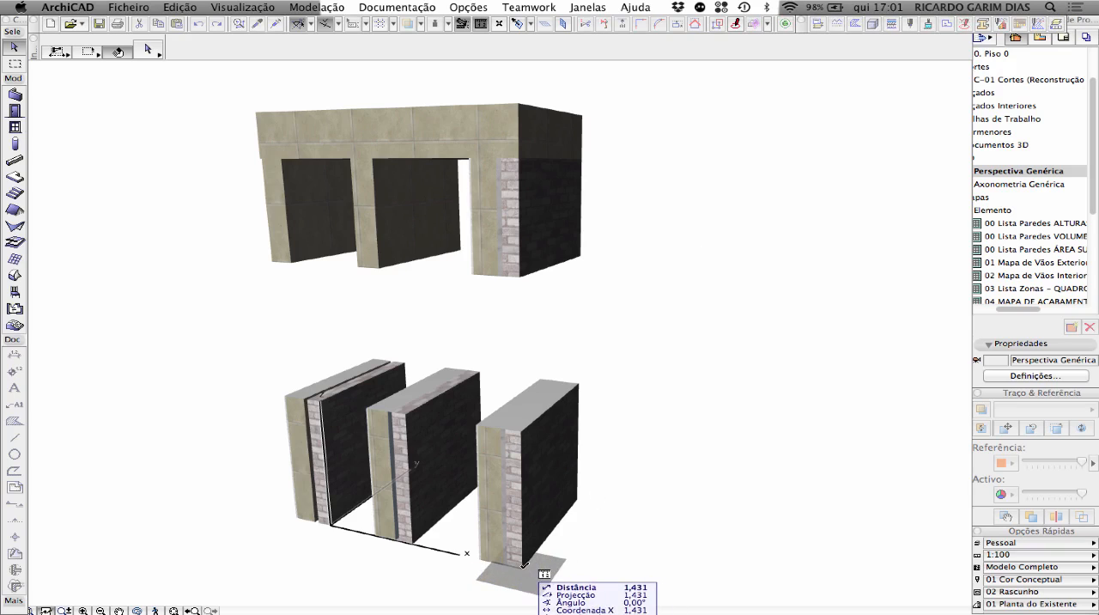
click(522, 569)
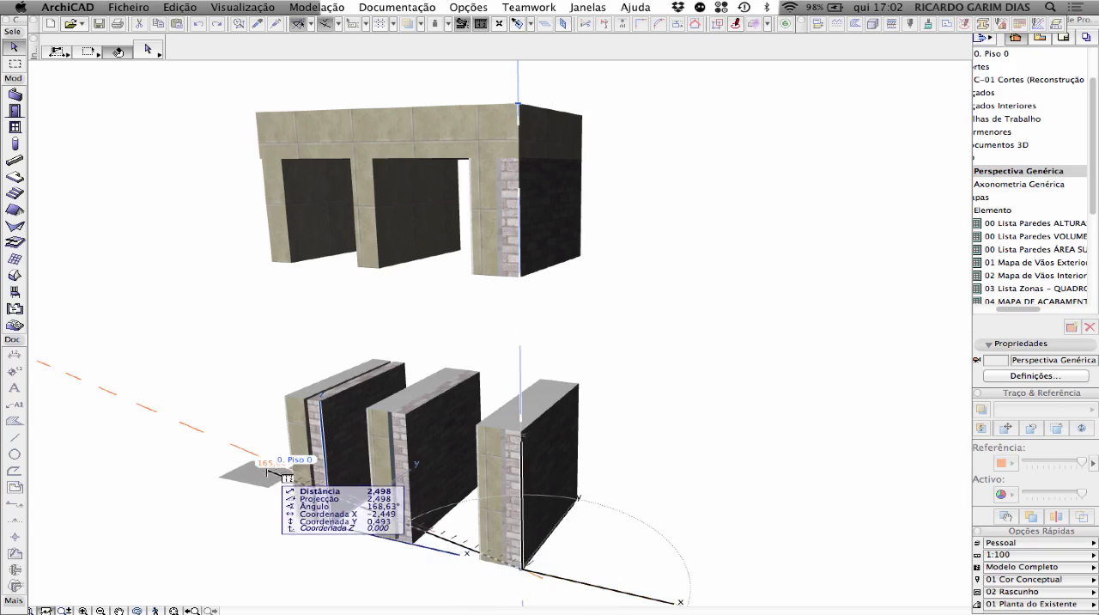
key(Escape)
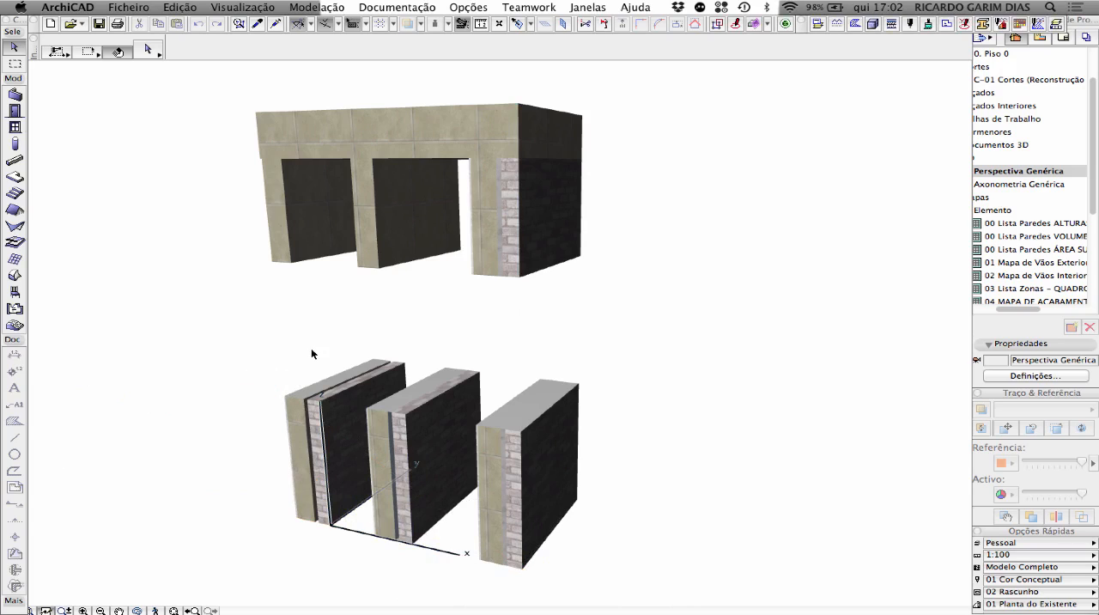
Measure the height from the base corner of the lower PA 01 wall up to the level of Piso 1, then clear the selection
click(307, 448)
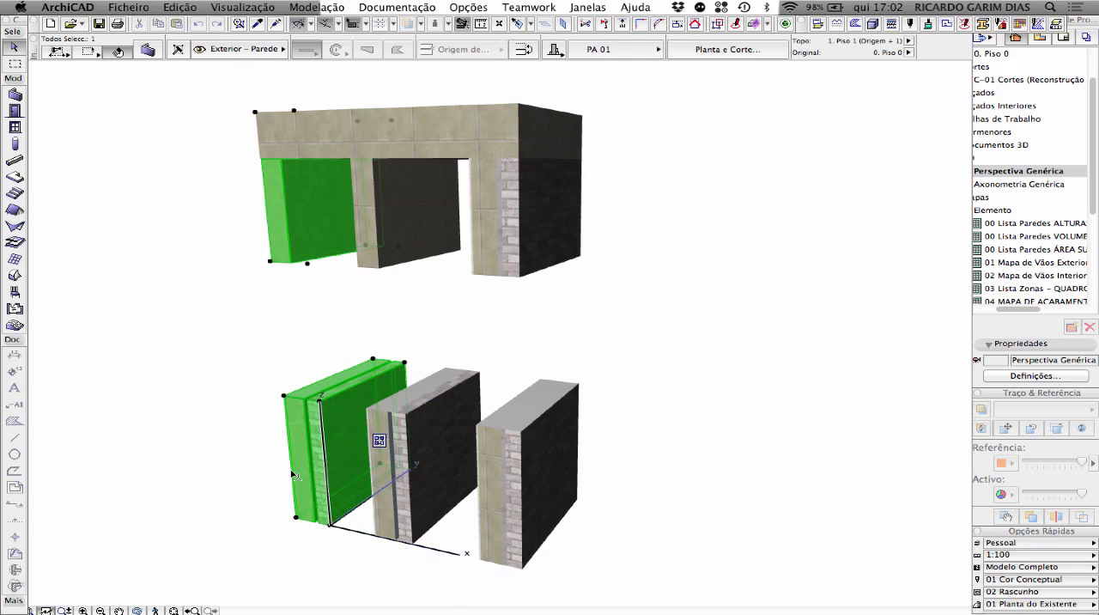
key(m)
click(296, 518)
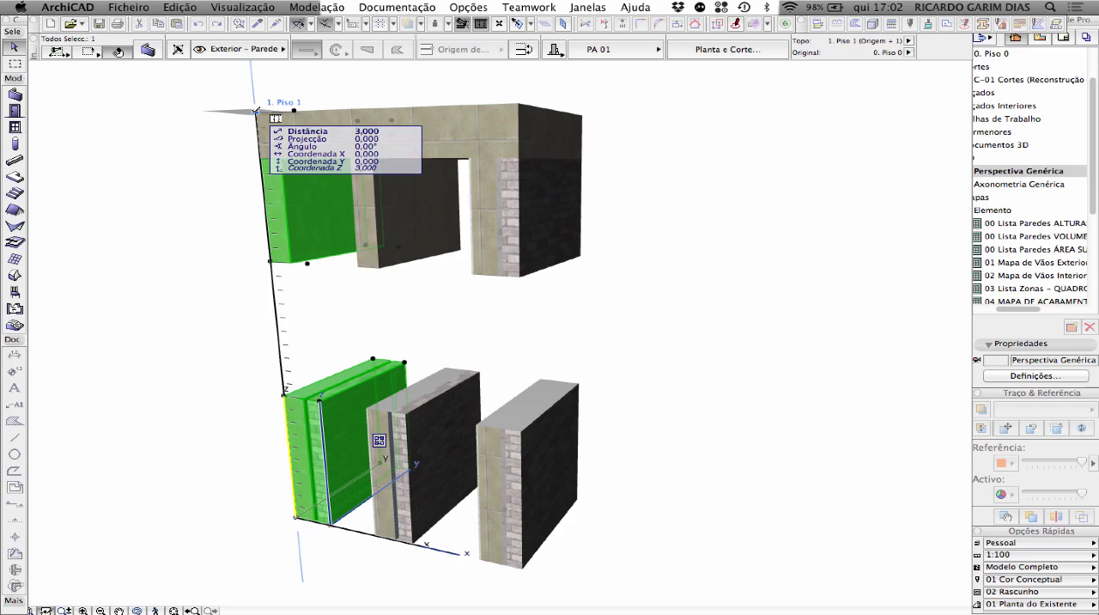
click(256, 111)
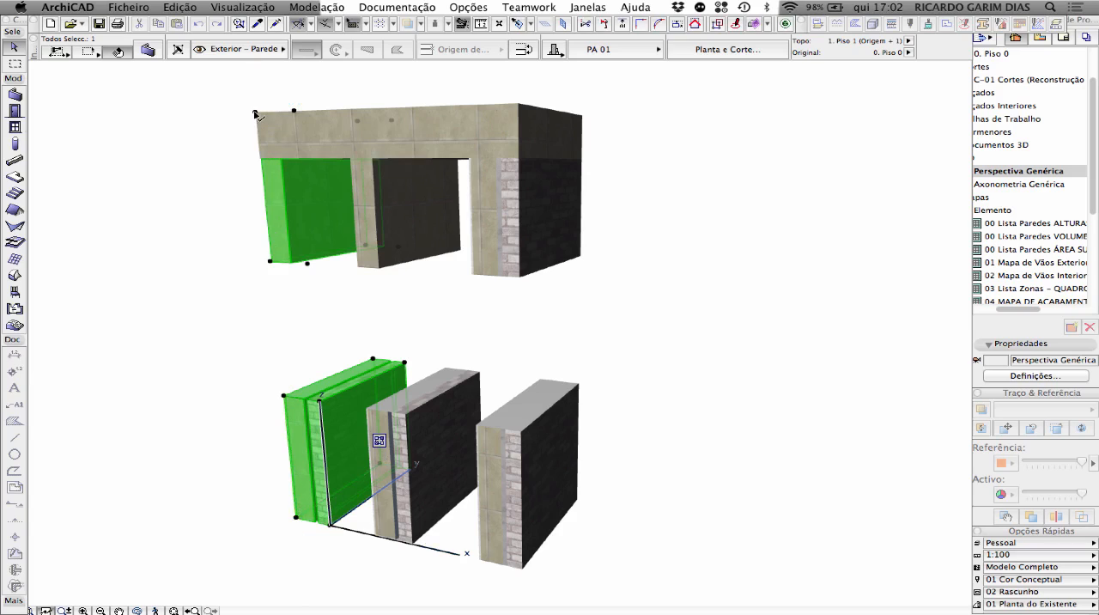
click(352, 83)
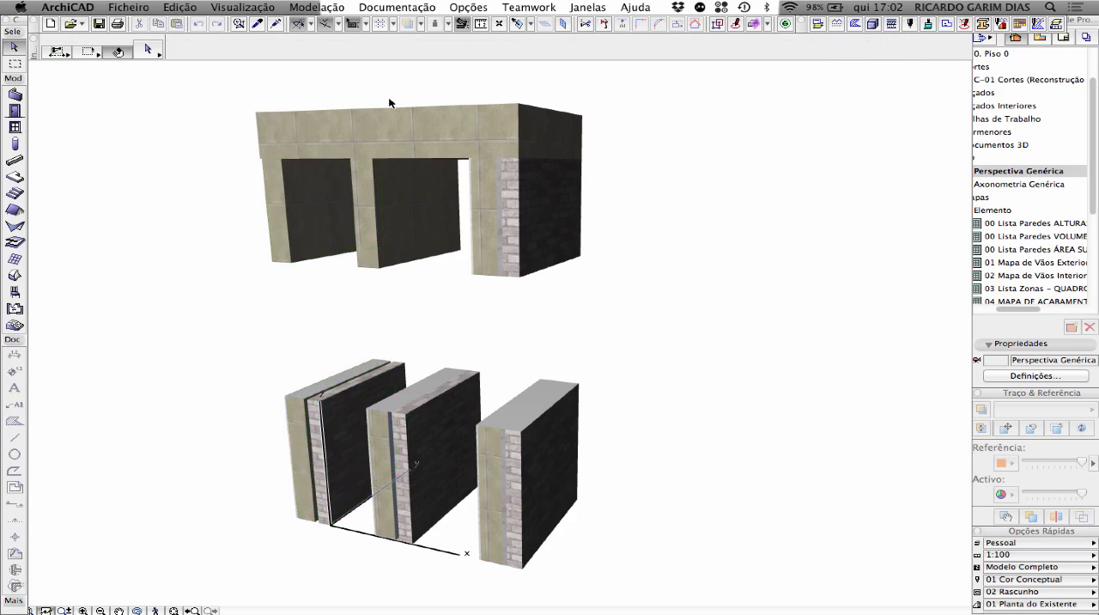
Select the upper slab and measure its thickness at the front corner
click(426, 112)
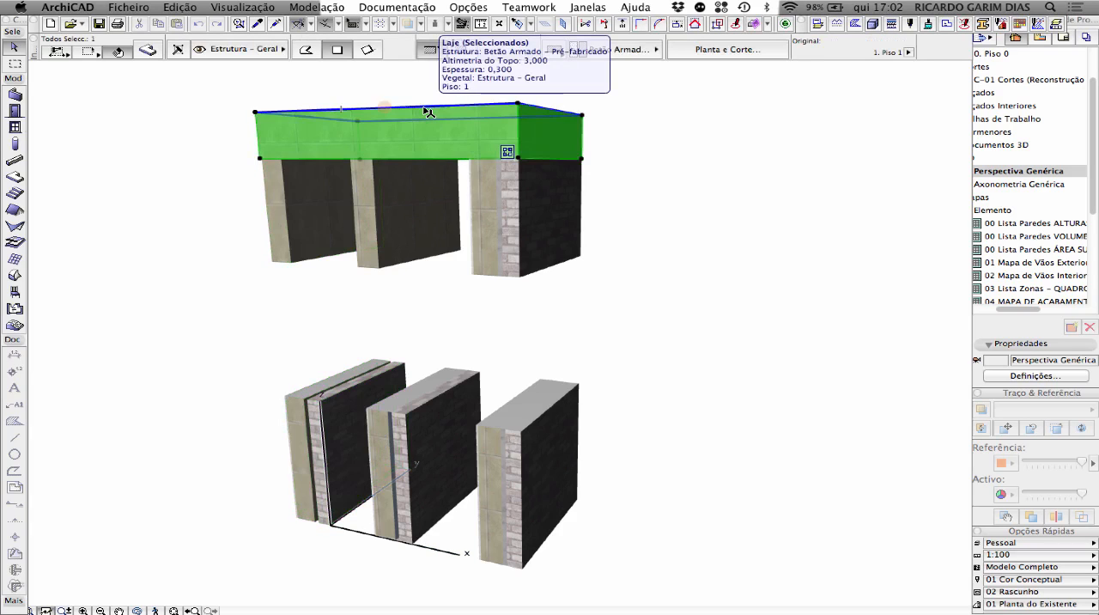
key(m)
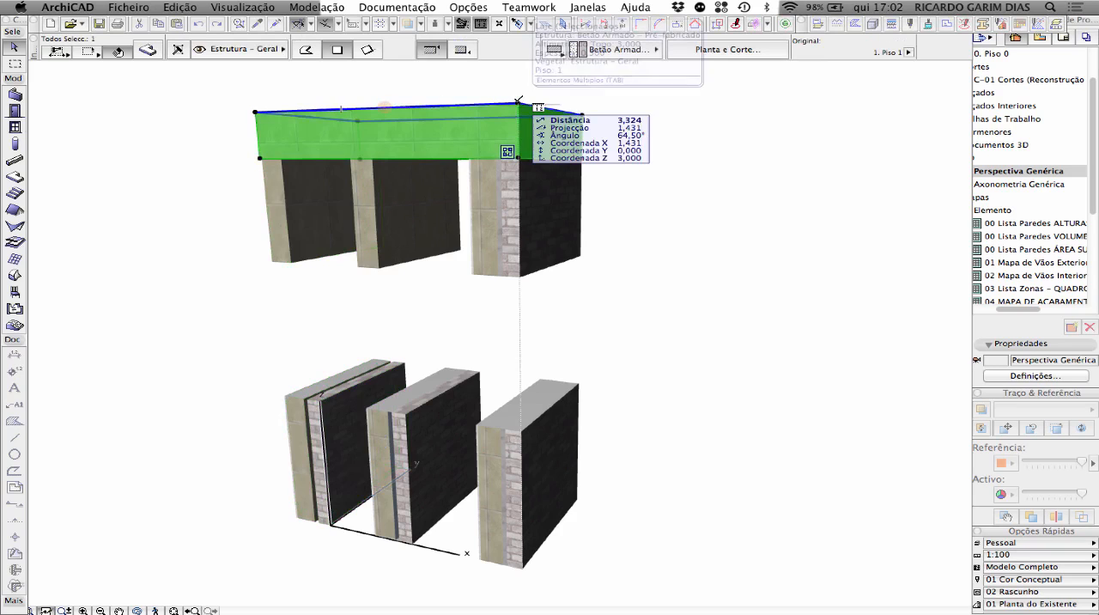
click(518, 103)
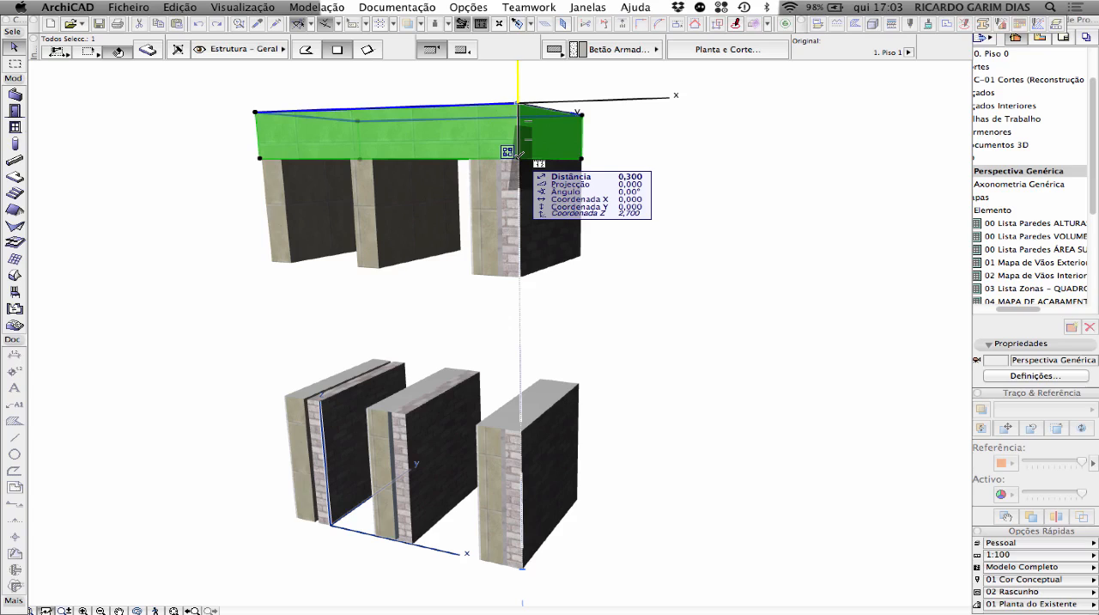
key(Escape)
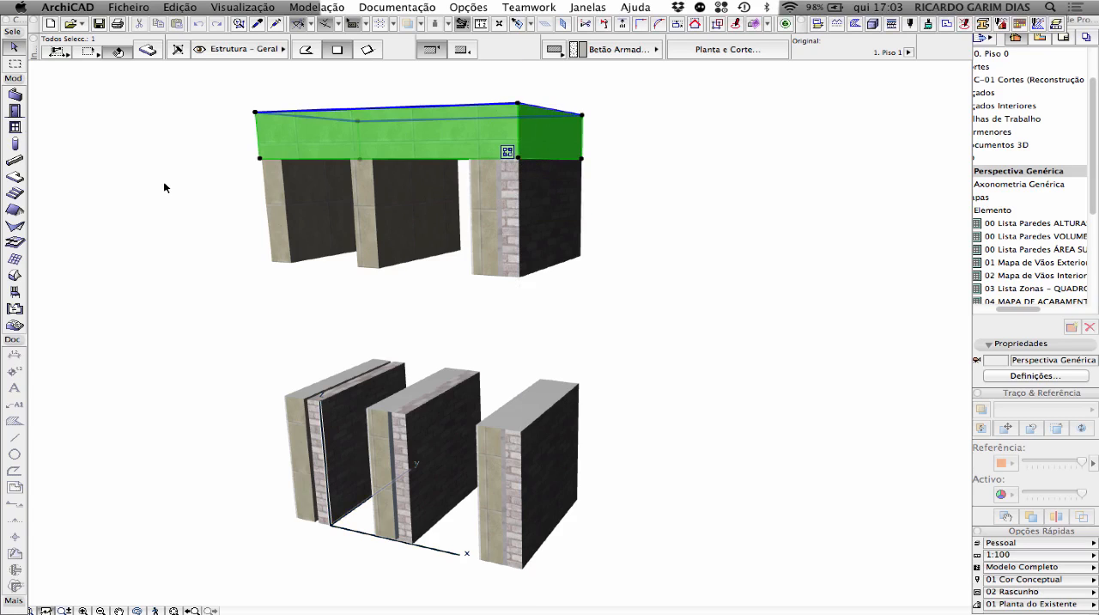
key(Escape)
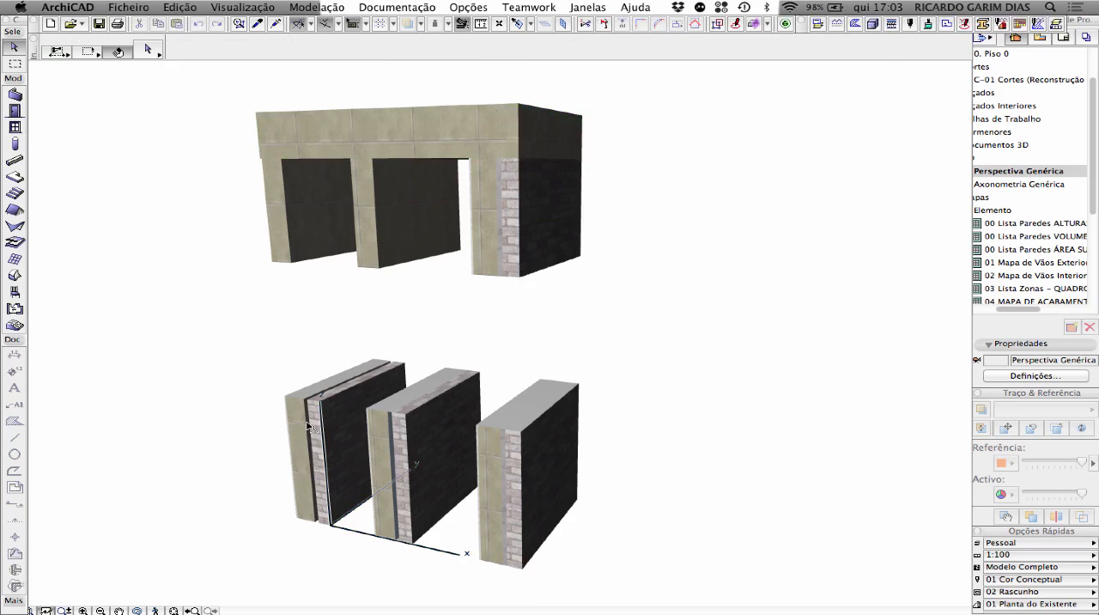
Examine the structure types of the lower and upper walls, selecting the basement, middle and PA 01 walls one by one
mouse_move(417, 451)
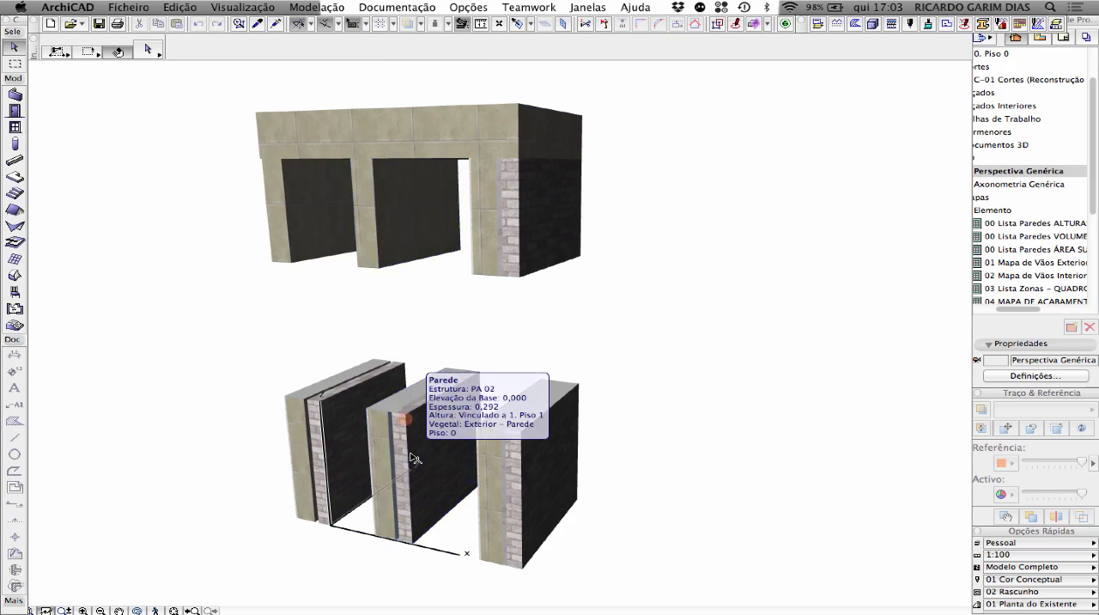
mouse_move(507, 469)
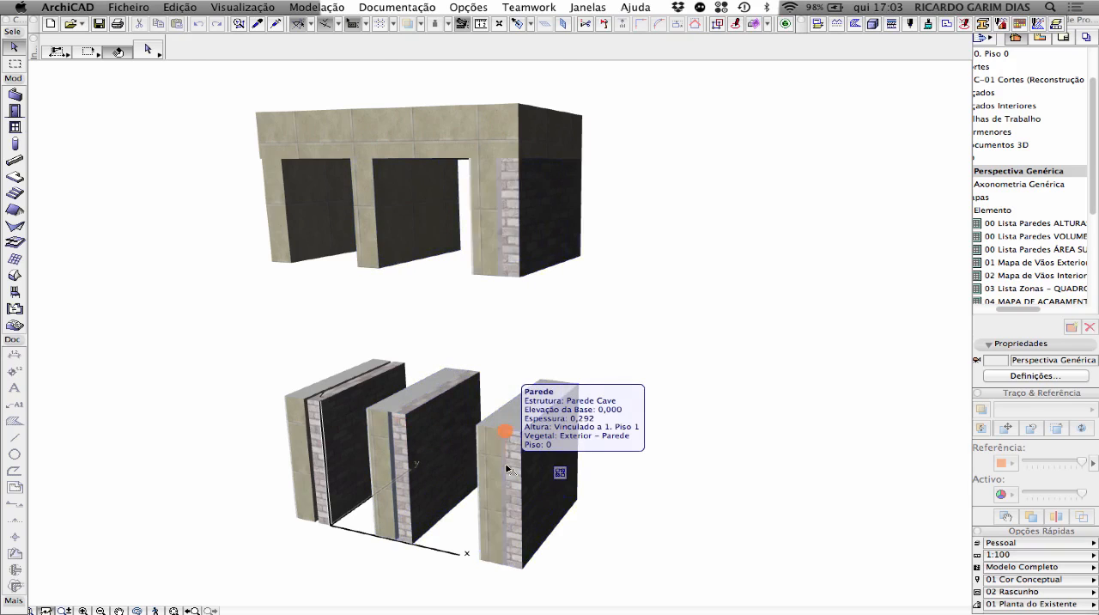
click(507, 469)
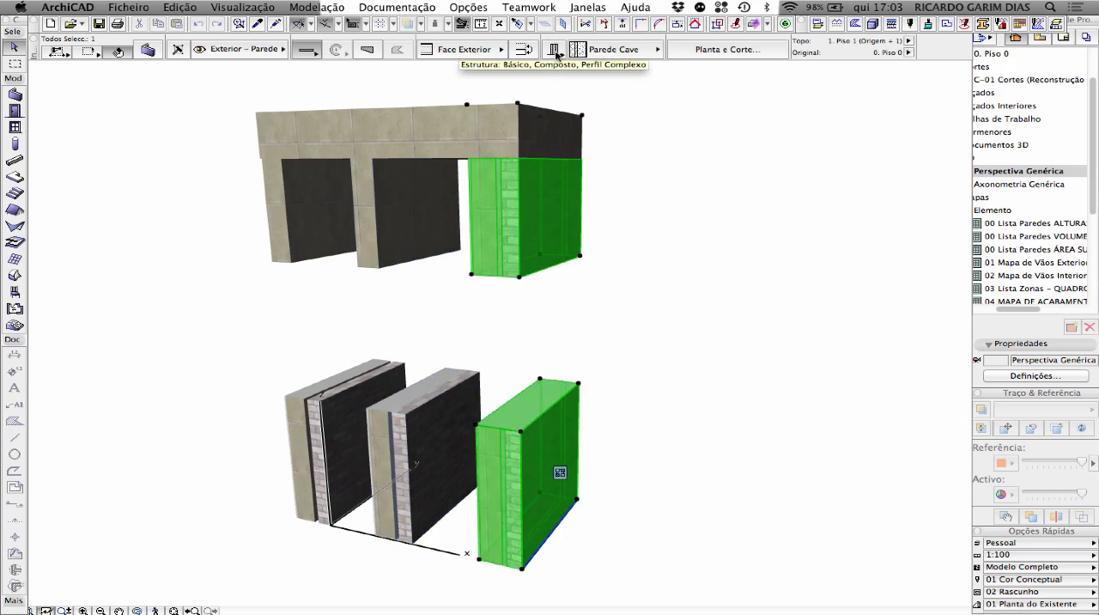
click(633, 119)
click(422, 212)
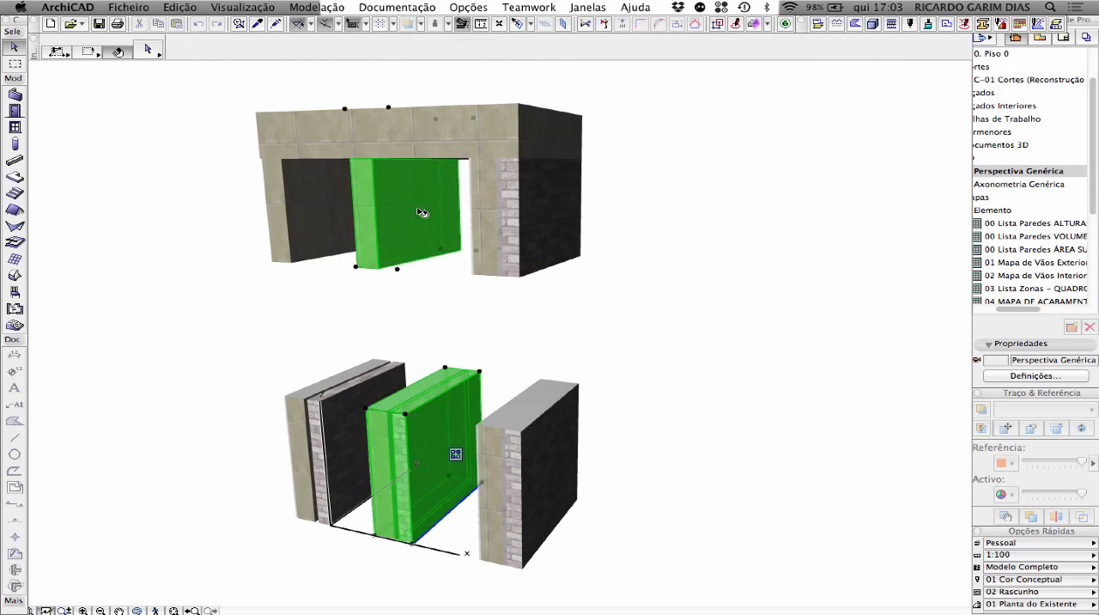
click(302, 206)
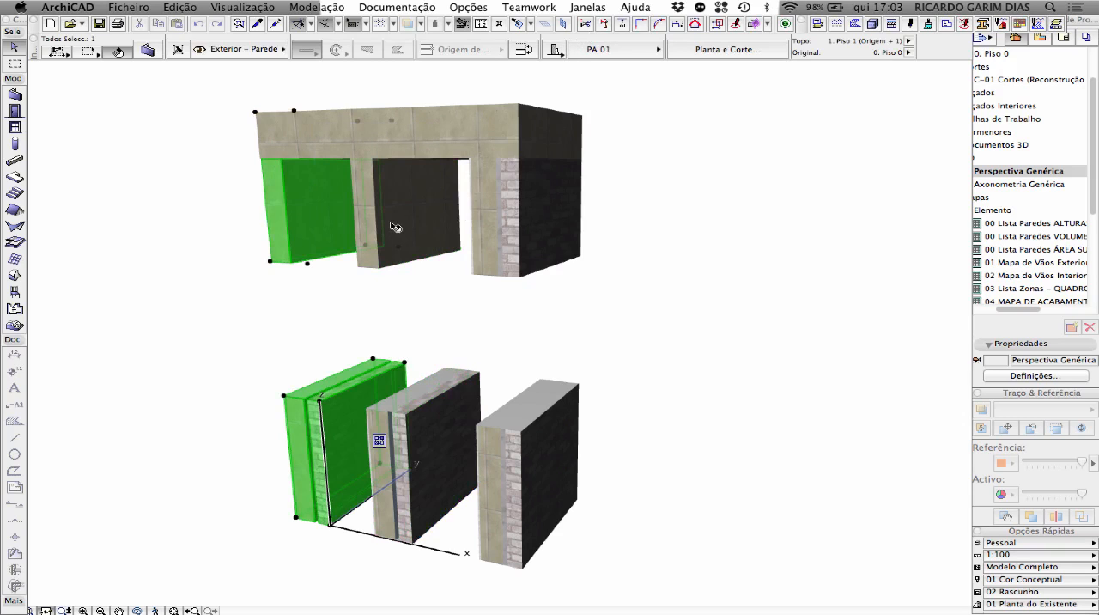
Examine the settings of the simple window openings placed in the three lower walls, selecting all three together from the opposite side
drag(311, 281, 347, 256)
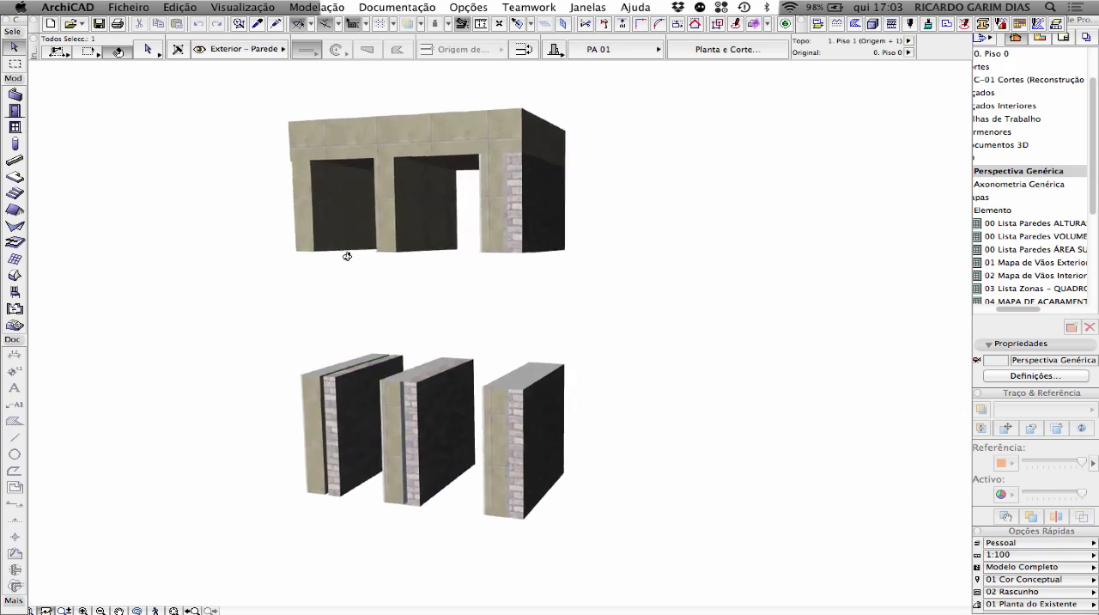
shift+middle_drag(347, 255, 467, 234)
scroll(354, 416, up, 5)
shift+middle_drag(350, 412, 421, 416)
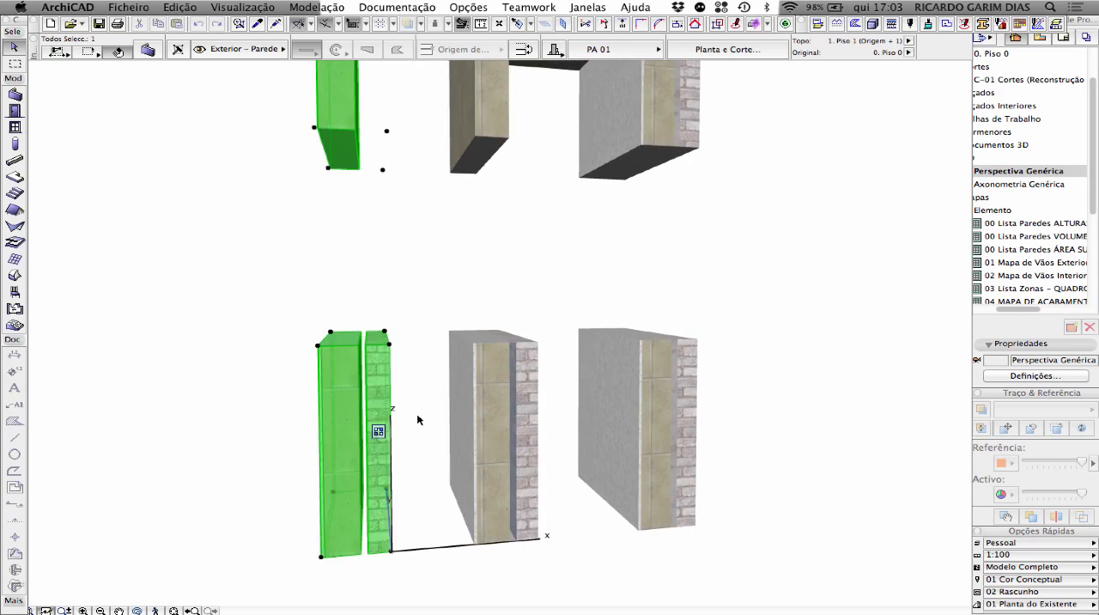
shift+middle_drag(400, 408, 522, 420)
click(688, 280)
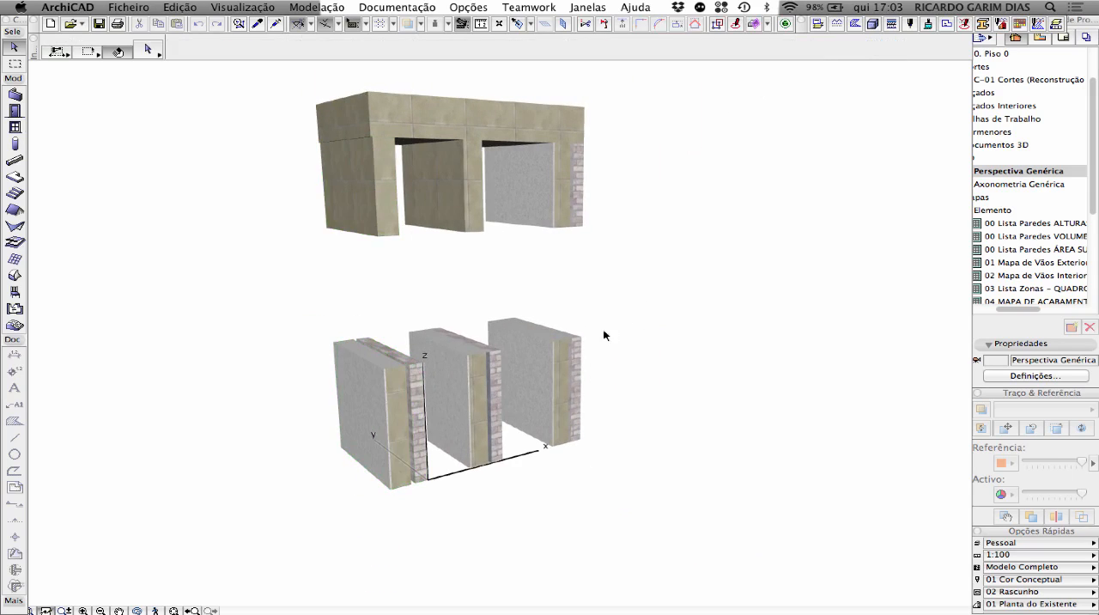
click(582, 340)
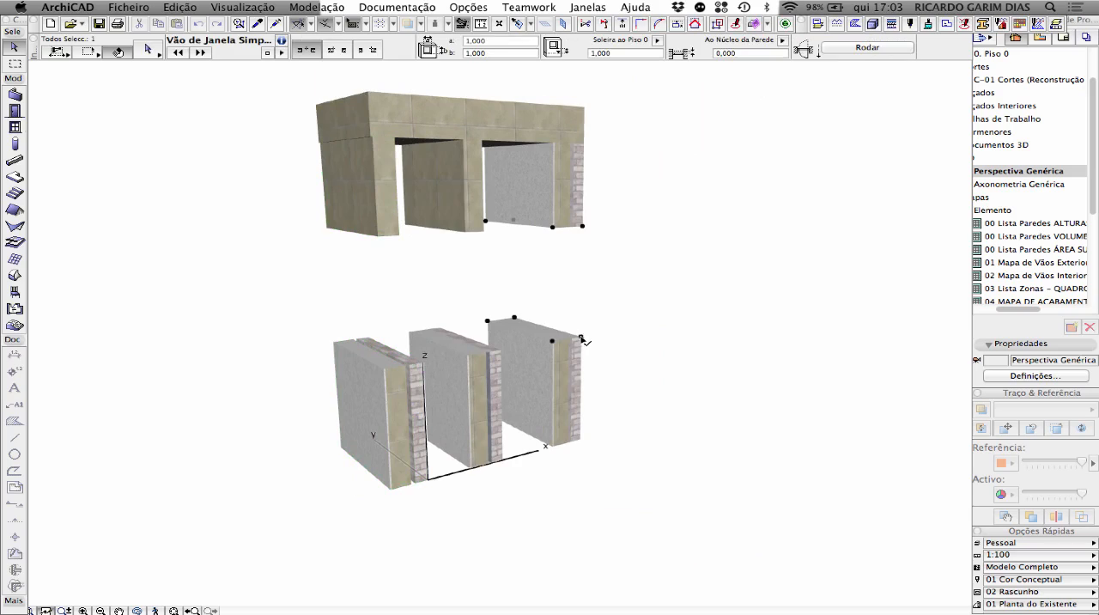
shift+click(501, 351)
shift+click(425, 367)
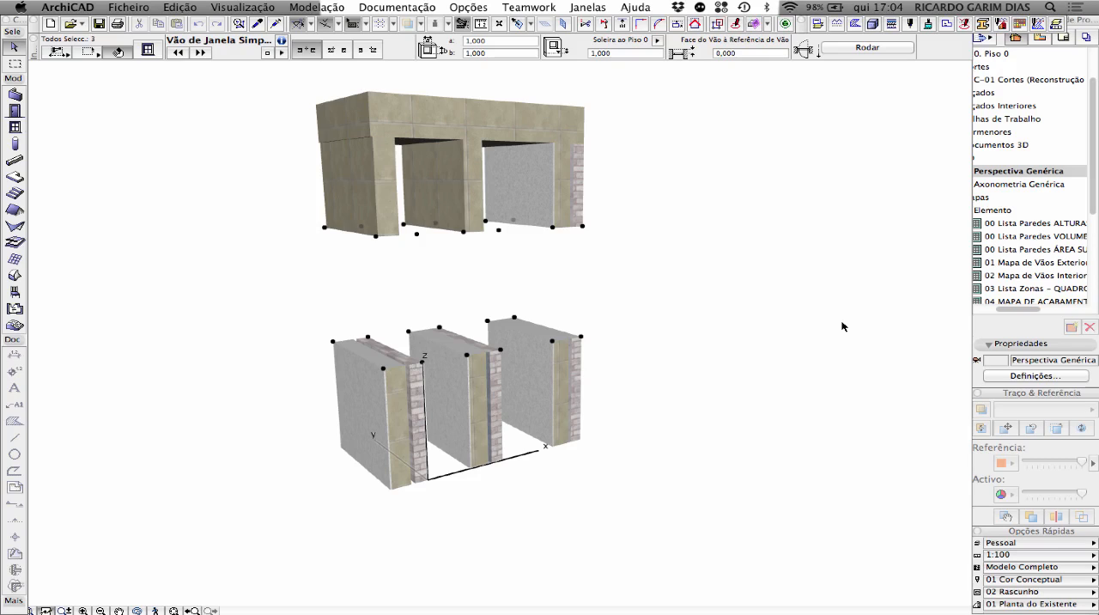
click(808, 237)
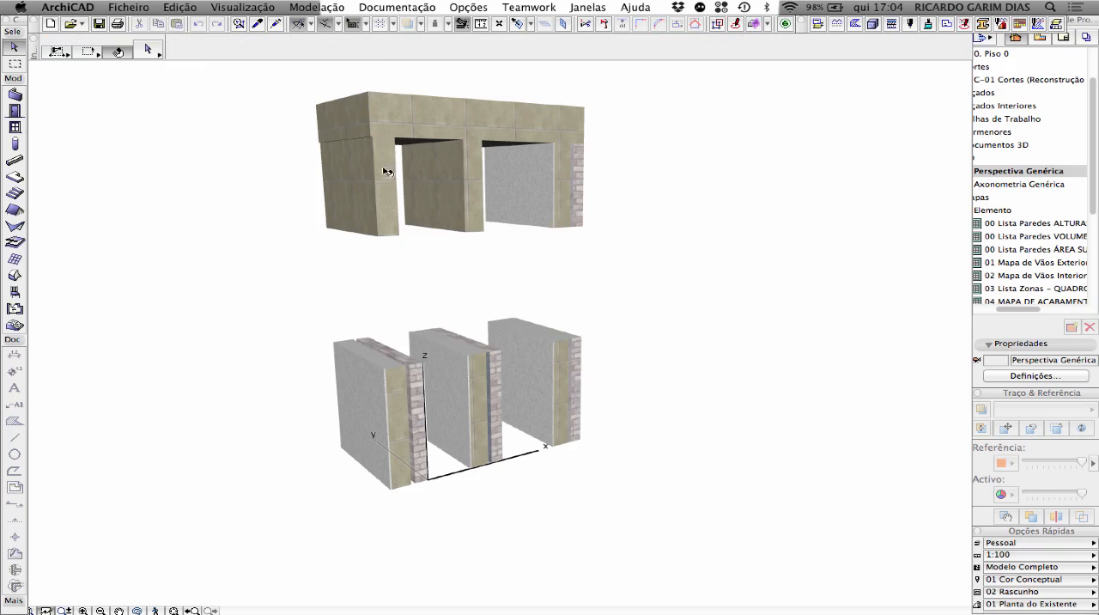
Open the complex profile of the lower PA 01 wall in the profile editor
click(407, 407)
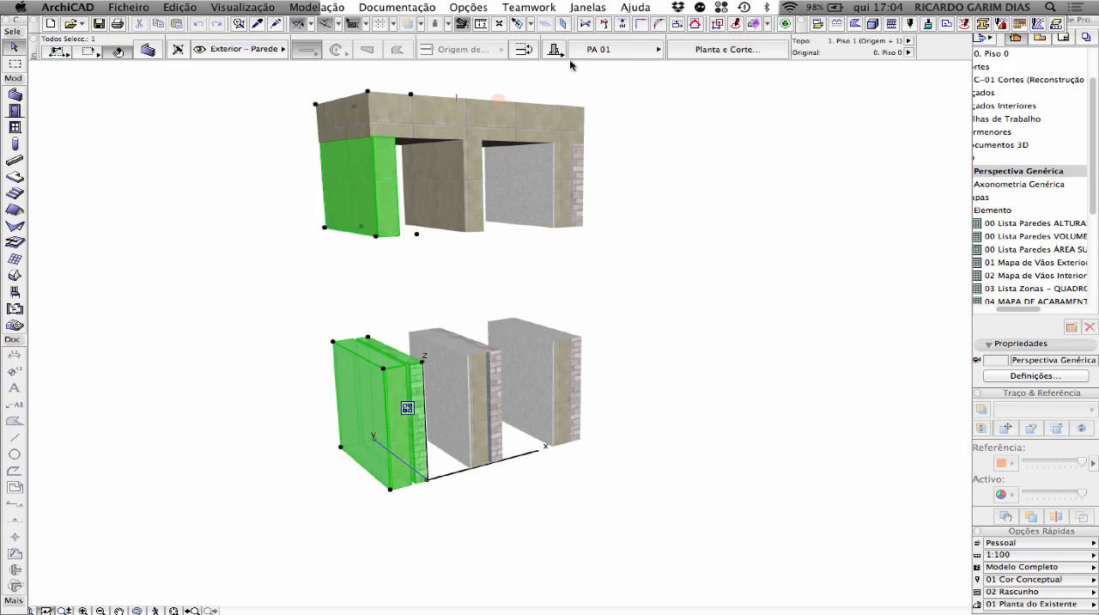
right_click(677, 152)
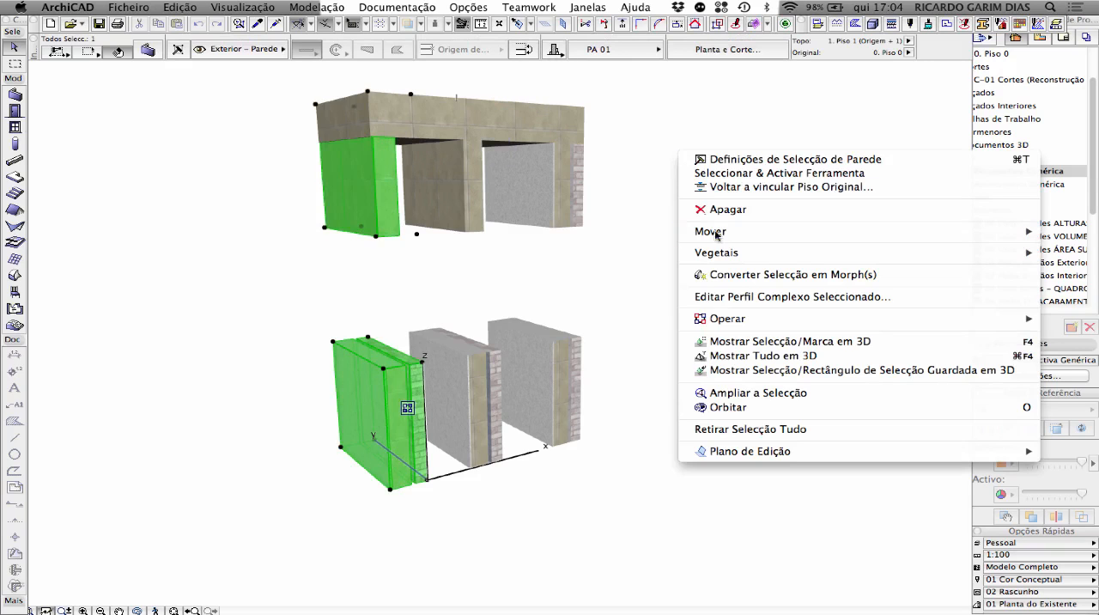
click(751, 297)
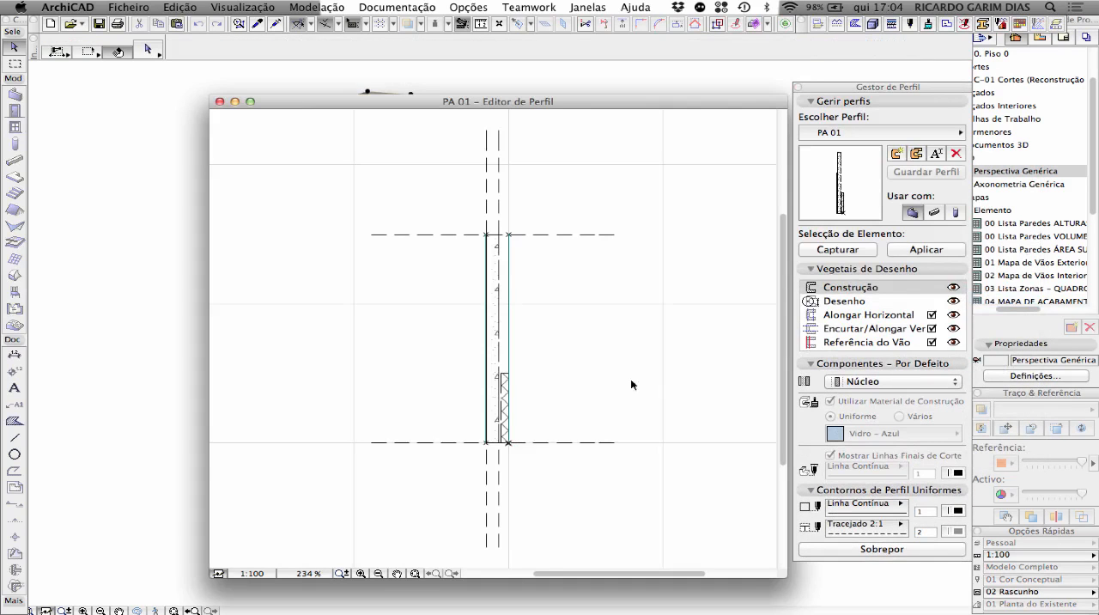
Examine the components of profile PA 01: the concrete core, the block layer, the opening reference line and the plaster finish
scroll(515, 392, up, 3)
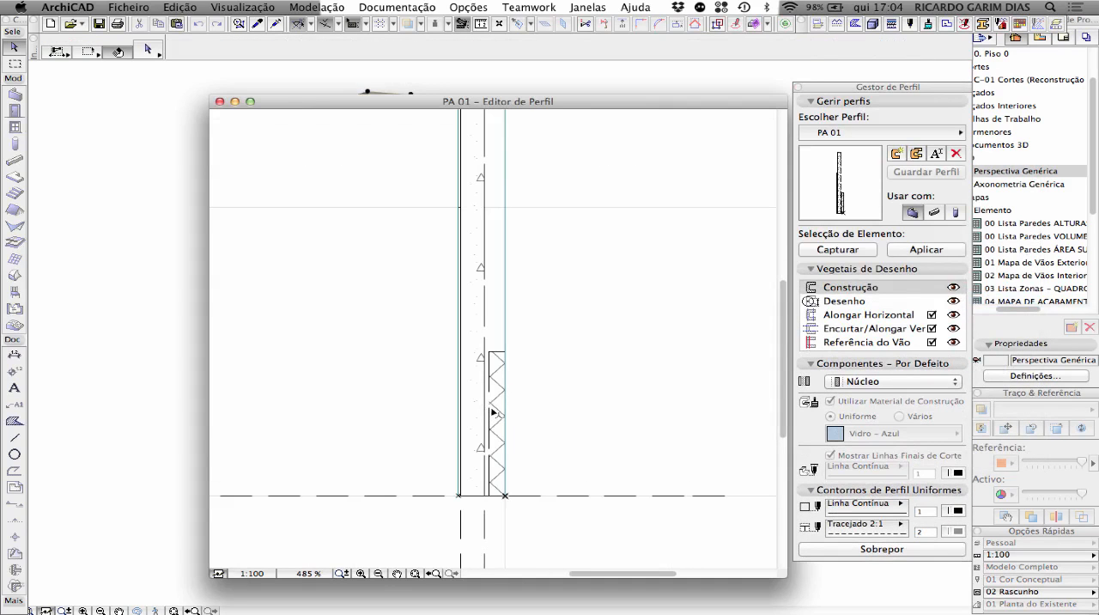
scroll(474, 341, up, 2)
click(477, 327)
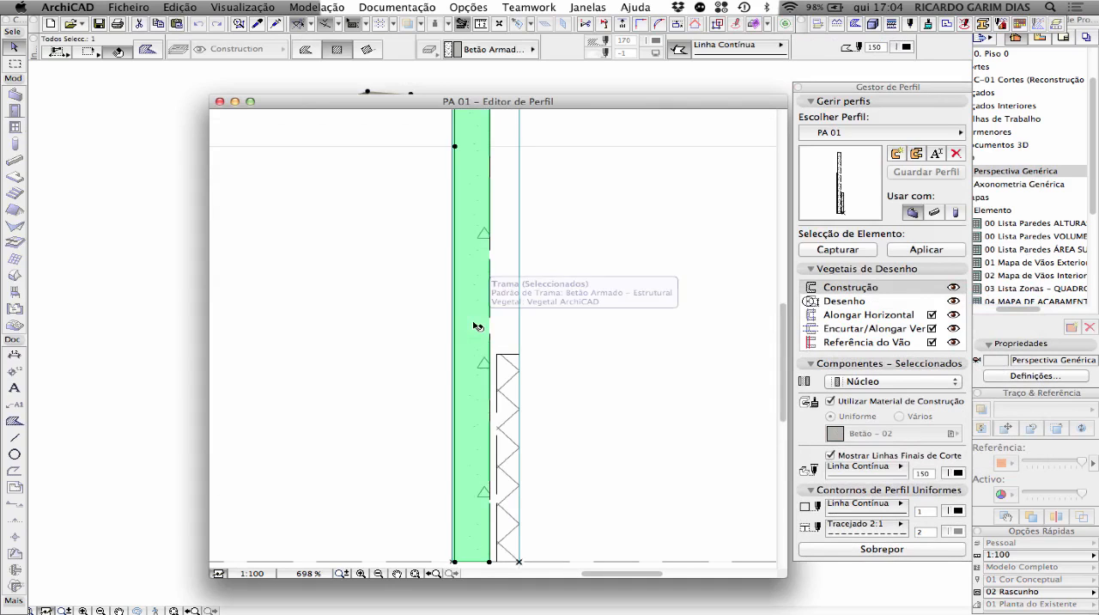
click(506, 378)
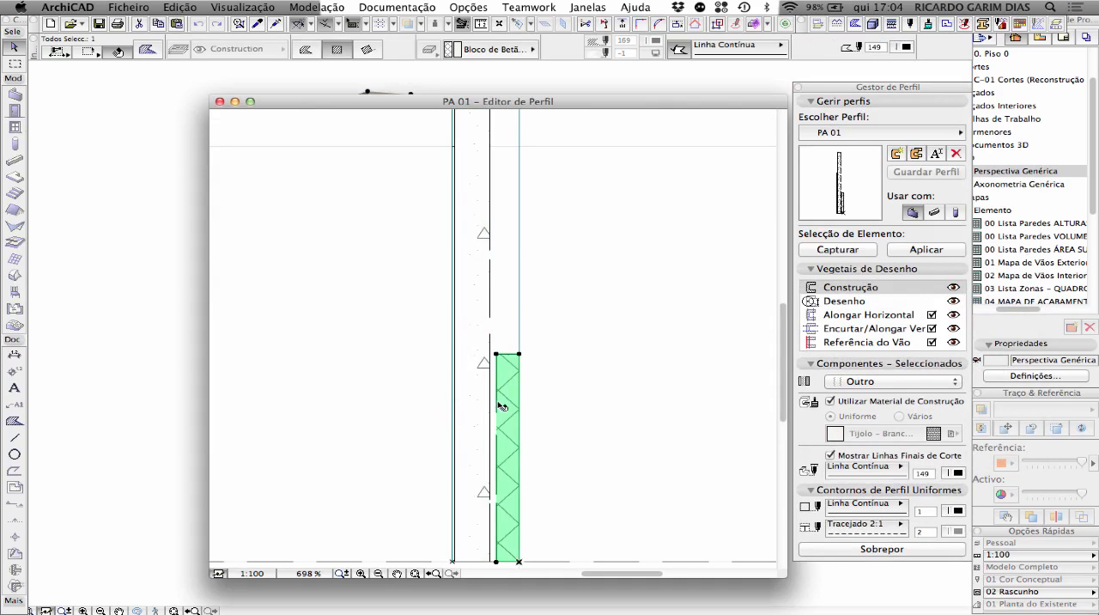
scroll(453, 370, up, 4)
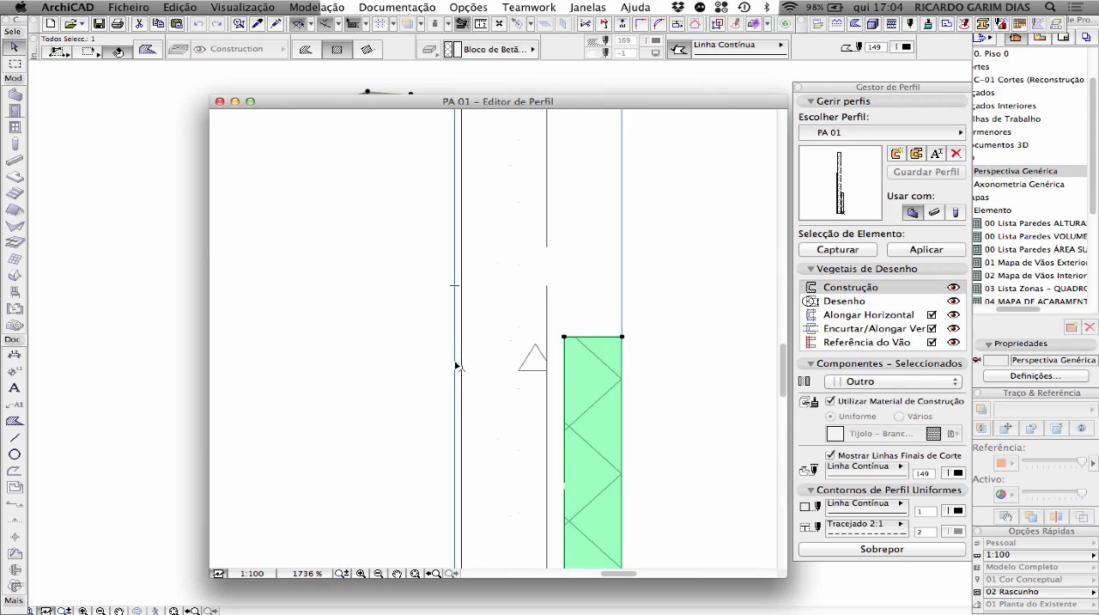
click(456, 365)
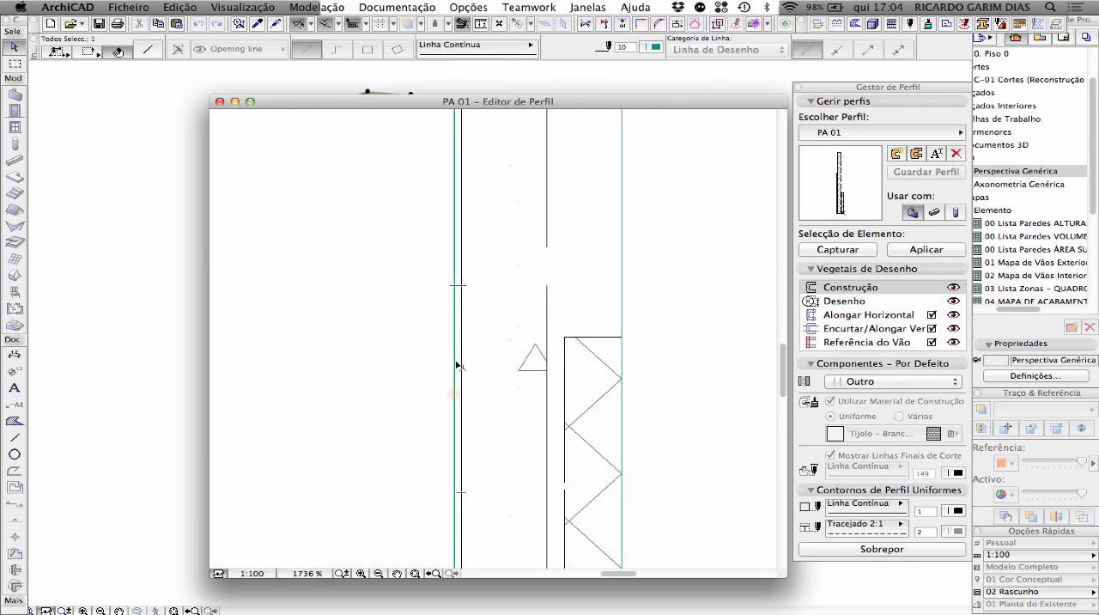
scroll(456, 365, up, 6)
click(472, 366)
scroll(472, 366, down, 10)
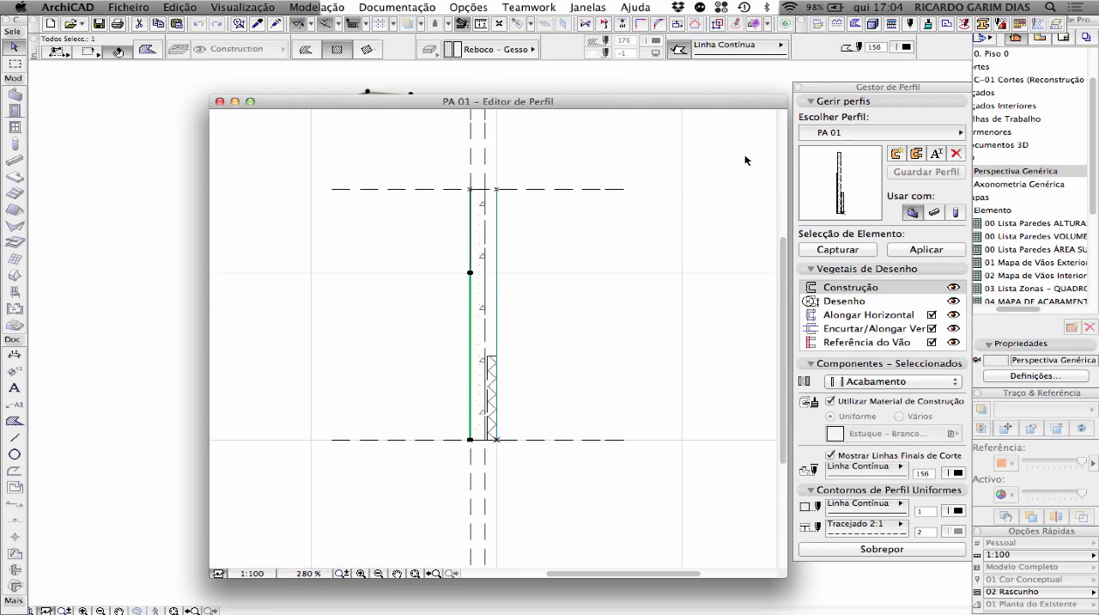
Load profile PA 02 in the profile editor, examine its membrane component beside the concrete core, and close the editor
click(837, 132)
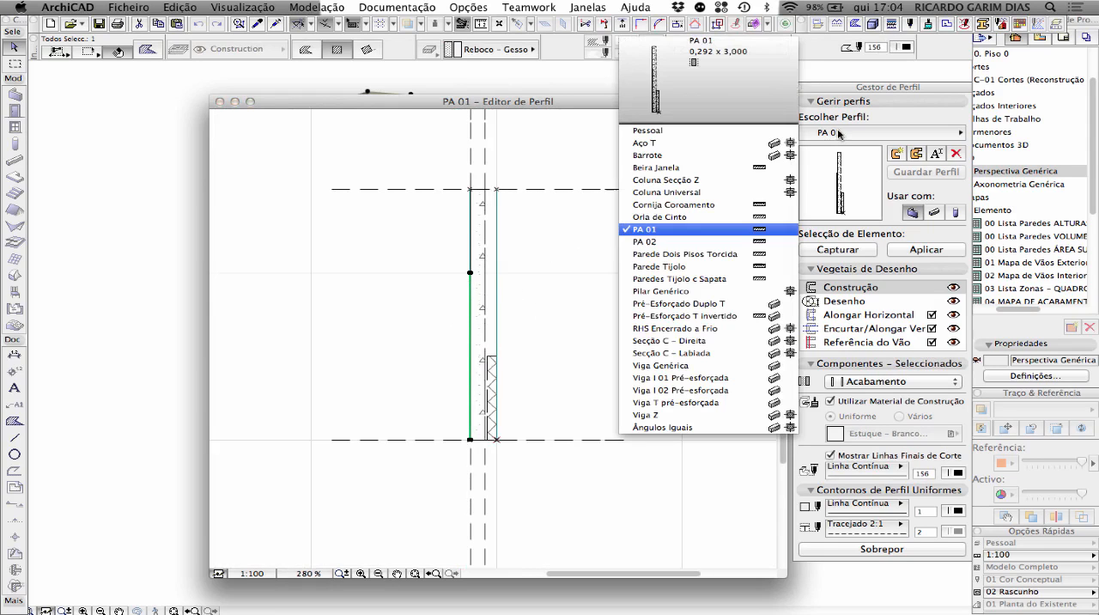
click(688, 242)
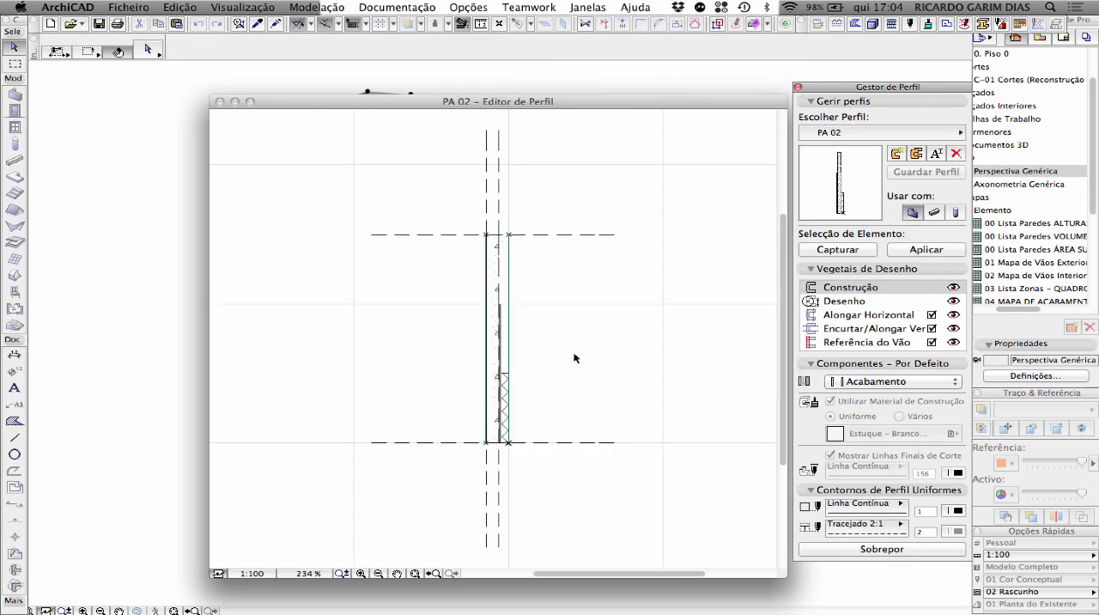
scroll(498, 365, up, 3)
click(512, 329)
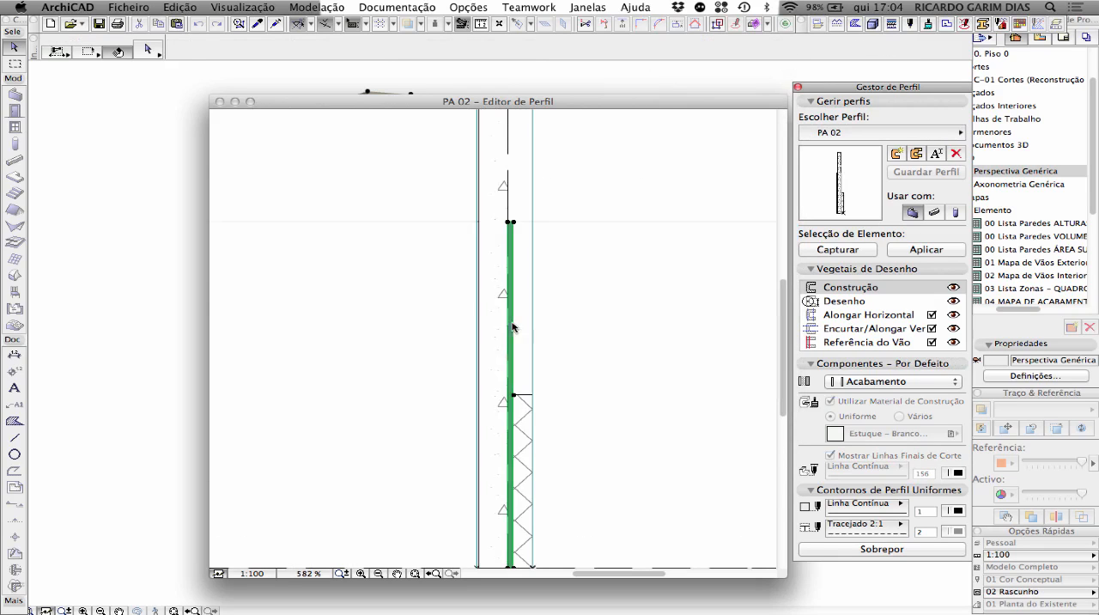
scroll(583, 311, down, 4)
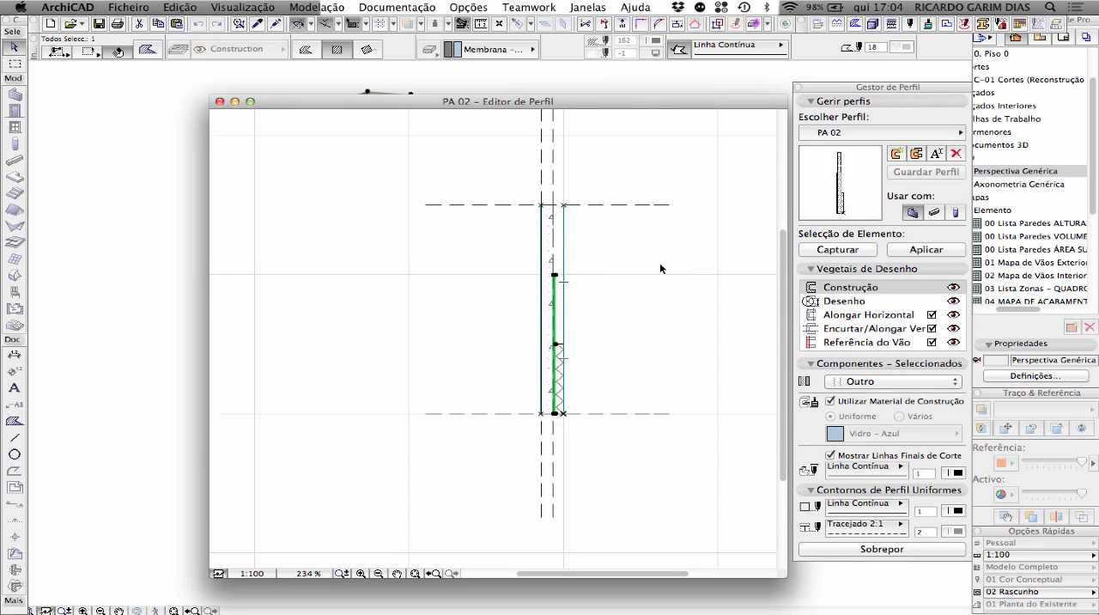
click(635, 252)
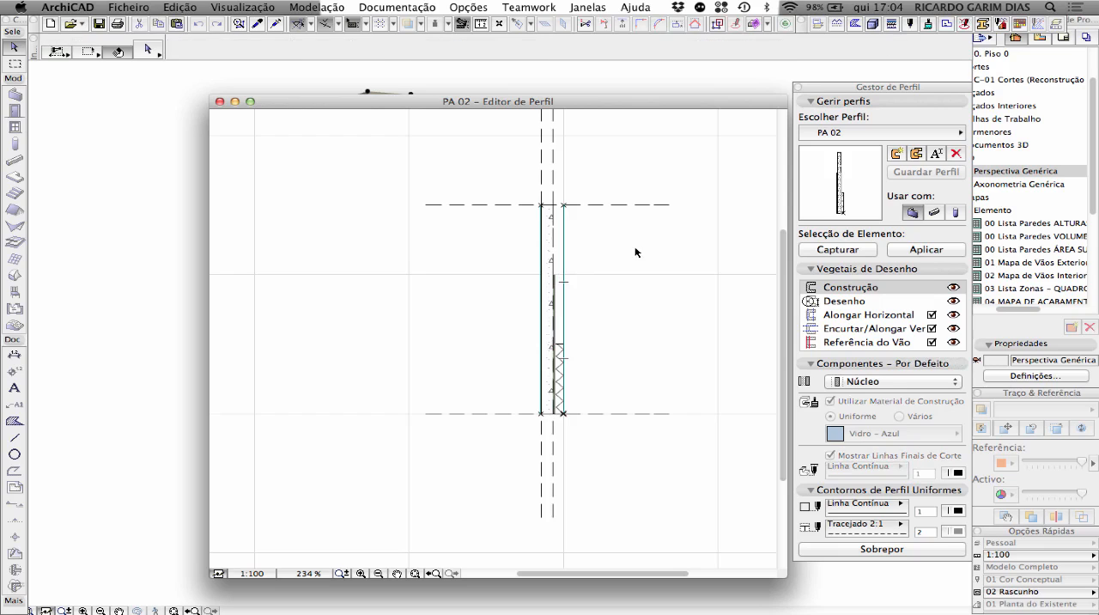
click(221, 101)
Compare the PA 01, PA 02 and Parede Cave walls in 3D, selecting each one and viewing their layers from several sides
click(386, 396)
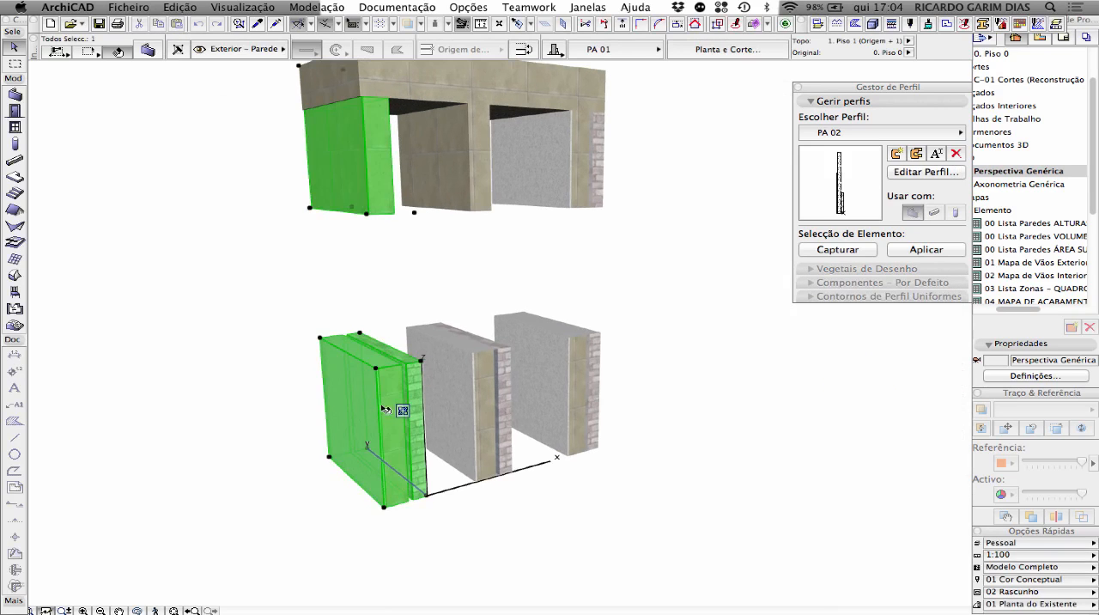
click(489, 389)
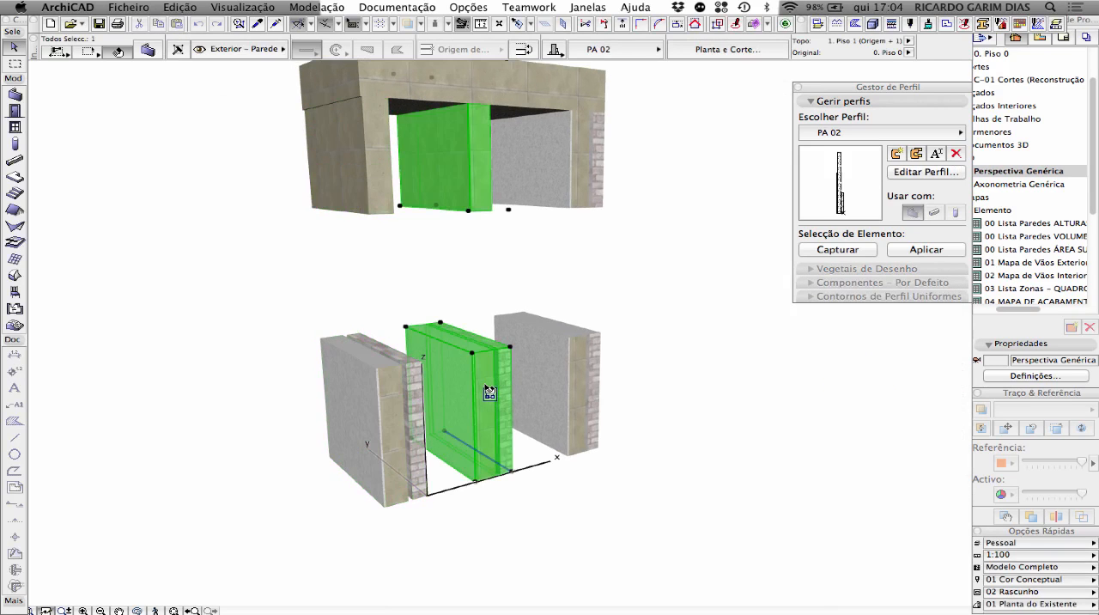
click(581, 371)
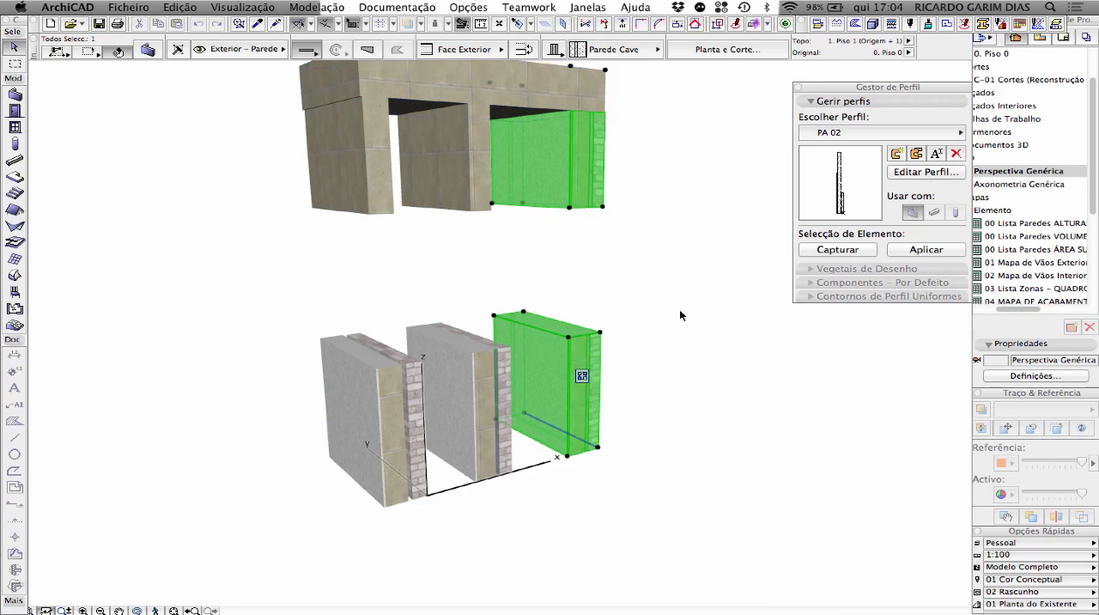
shift+middle_drag(683, 314, 566, 348)
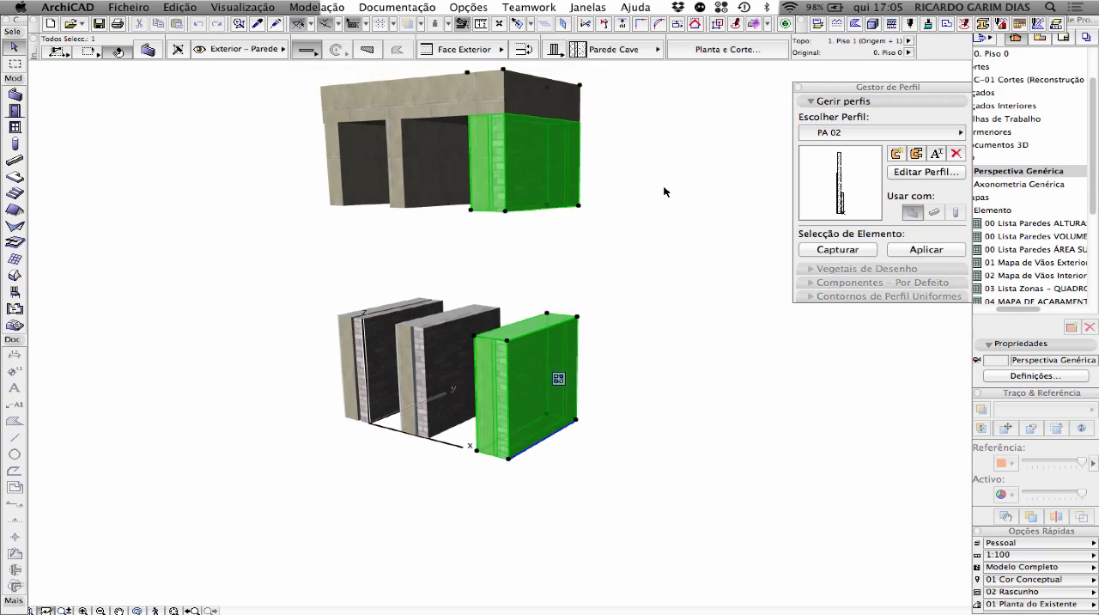
click(695, 167)
shift+middle_drag(320, 220, 513, 218)
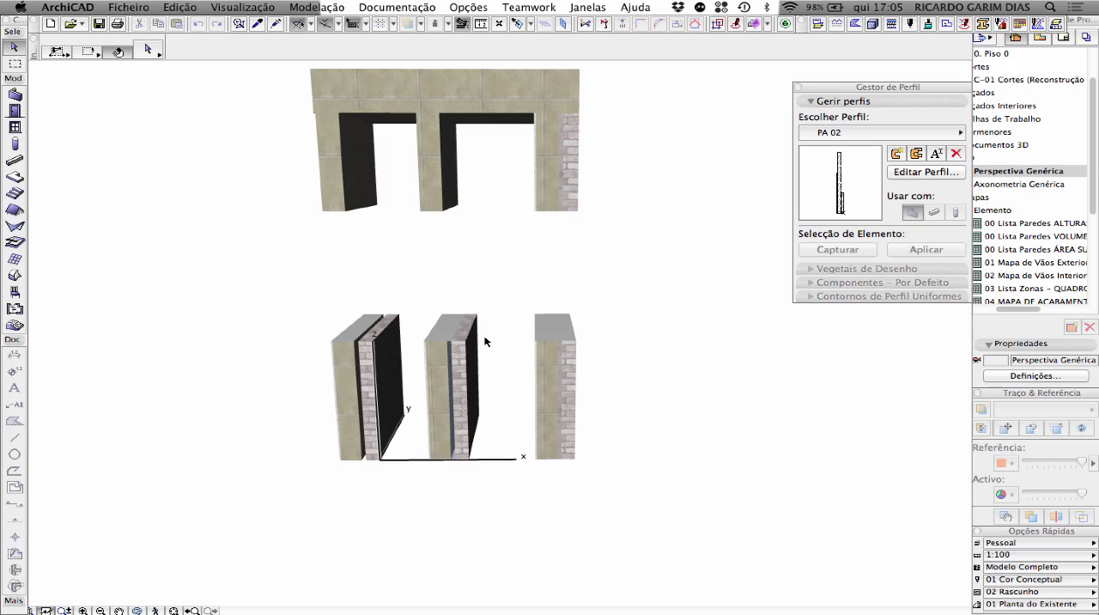
click(576, 133)
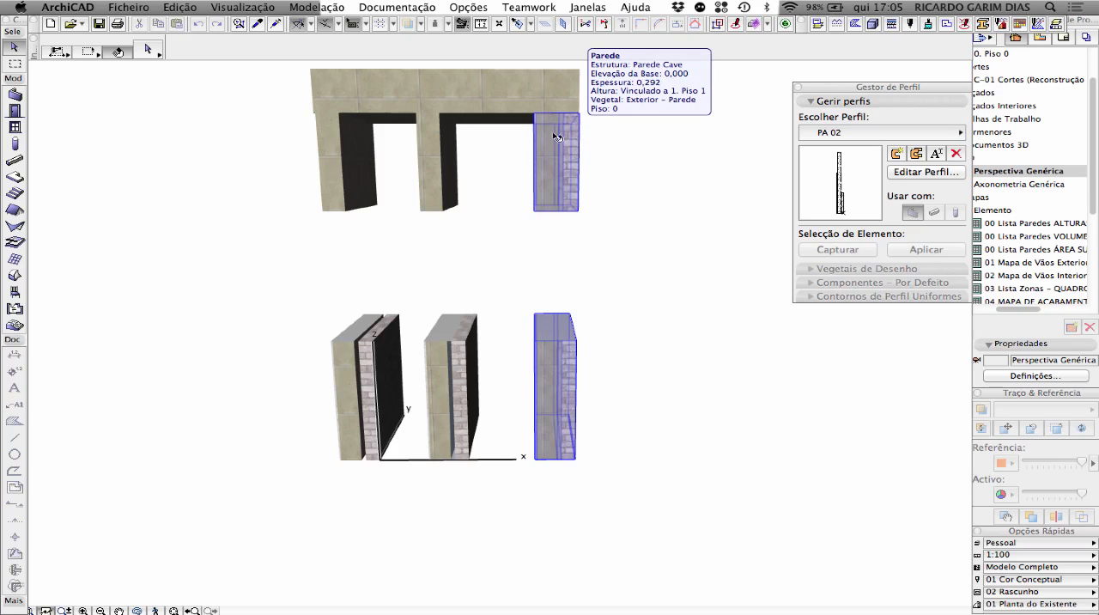
click(351, 173)
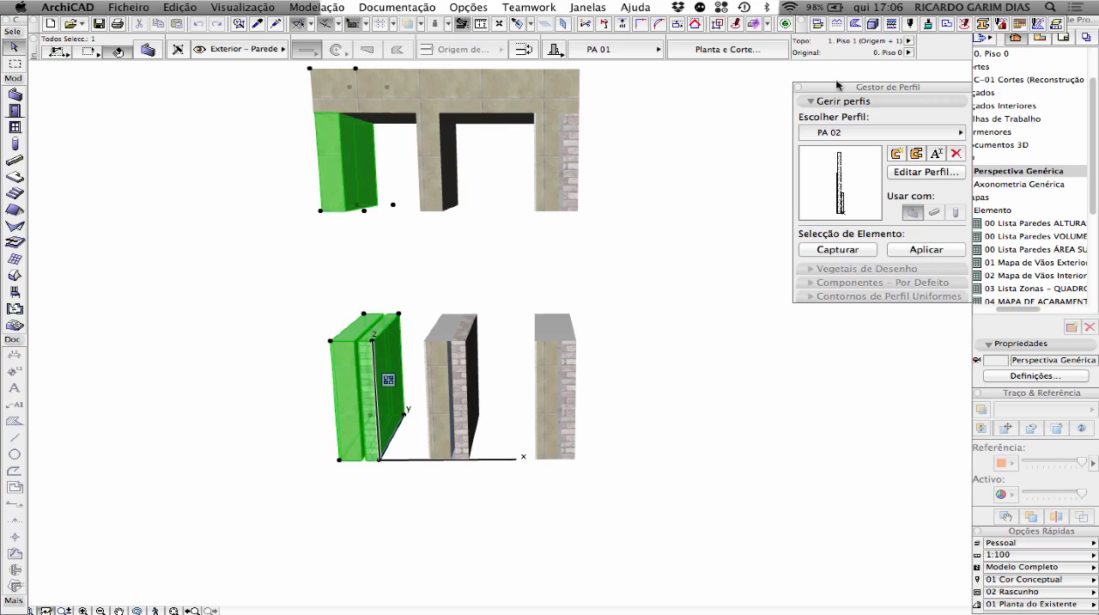
Close the profile manager and open the scheme settings of the project's schedules (Mapas), with the scheme 00 Lista Paredes ALTURAS shown
drag(846, 86, 794, 83)
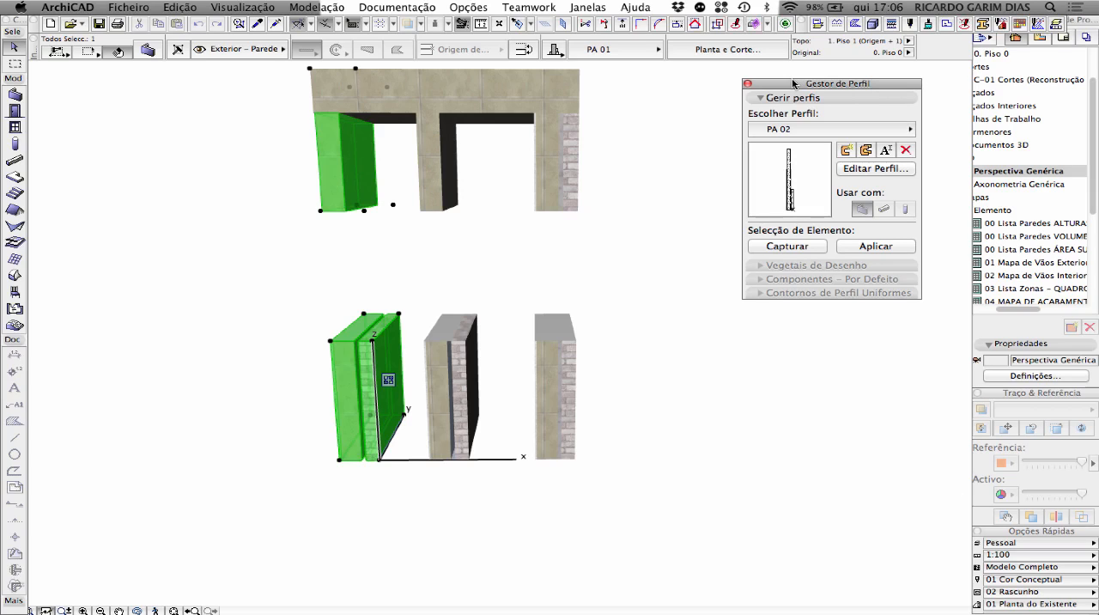
click(747, 84)
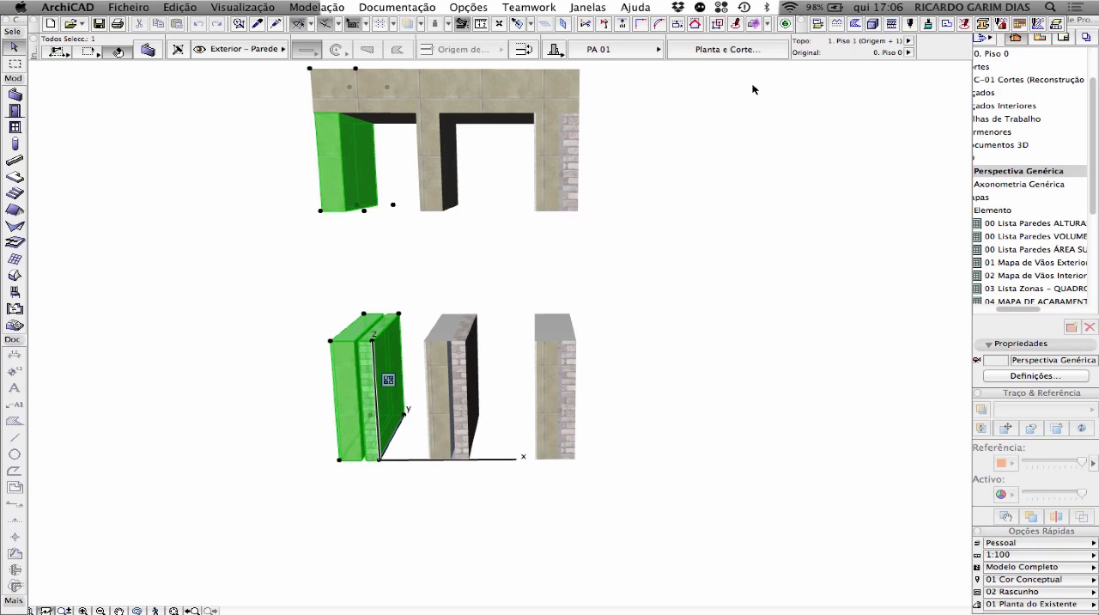
scroll(1061, 231, down, 1)
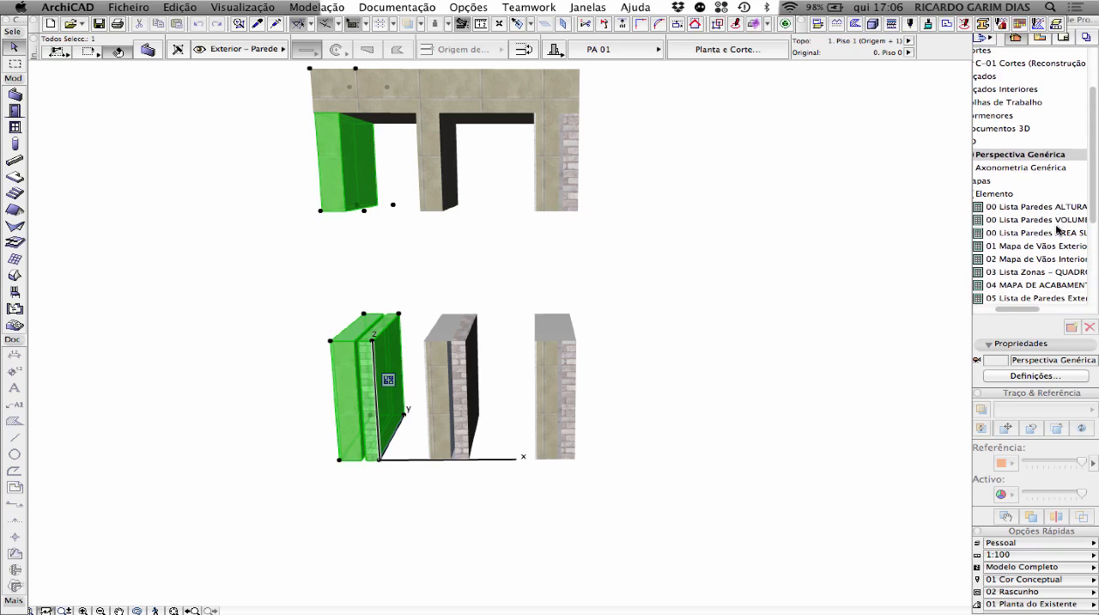
scroll(1058, 230, down, 3)
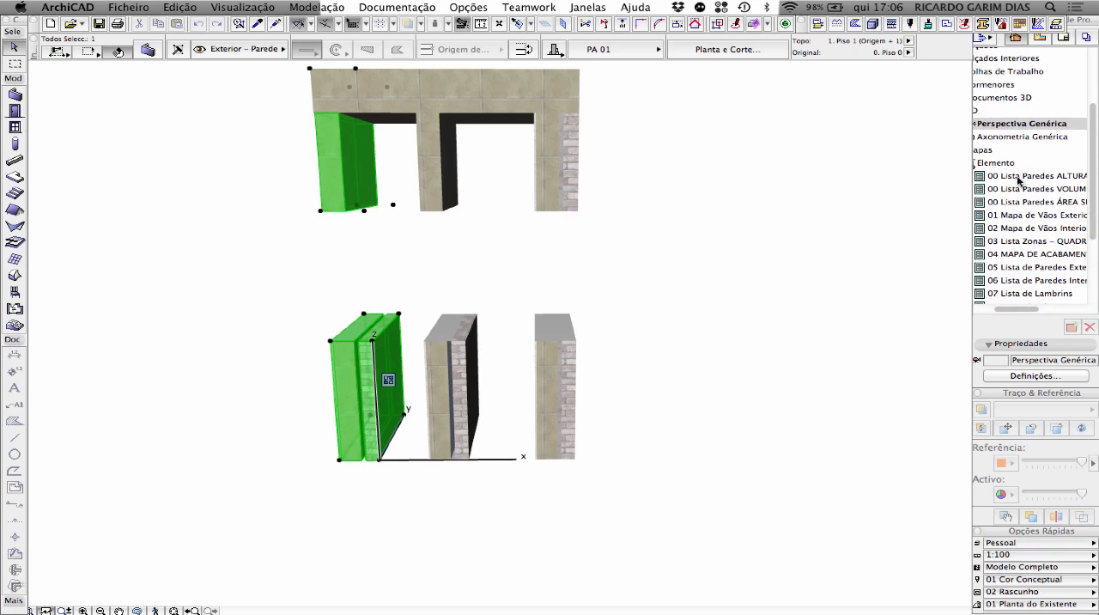
click(987, 151)
click(1048, 376)
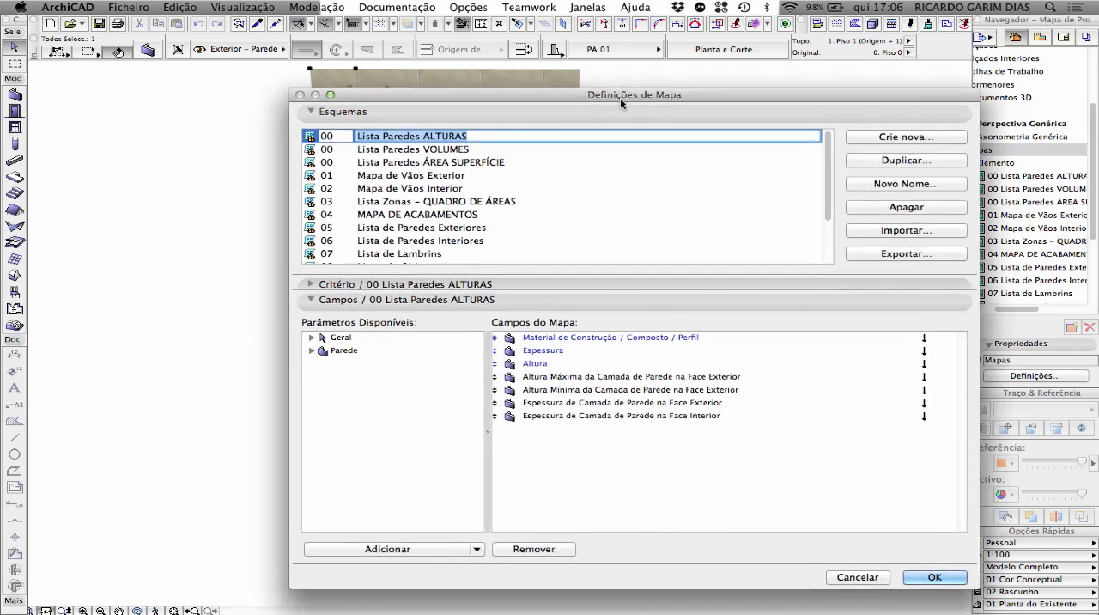
drag(621, 102, 681, 121)
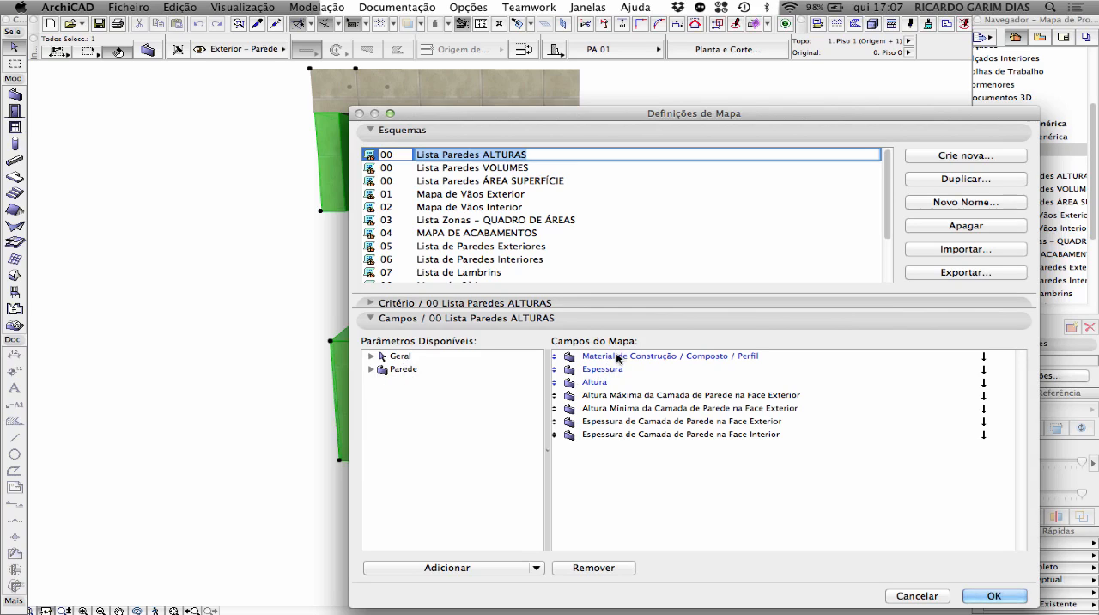
Examine the available wall parameters for scheme 00 Lista Paredes ALTURAS, including layer thicknesses, volumes and areas, and close the scheme settings
click(372, 370)
scroll(449, 403, down, 5)
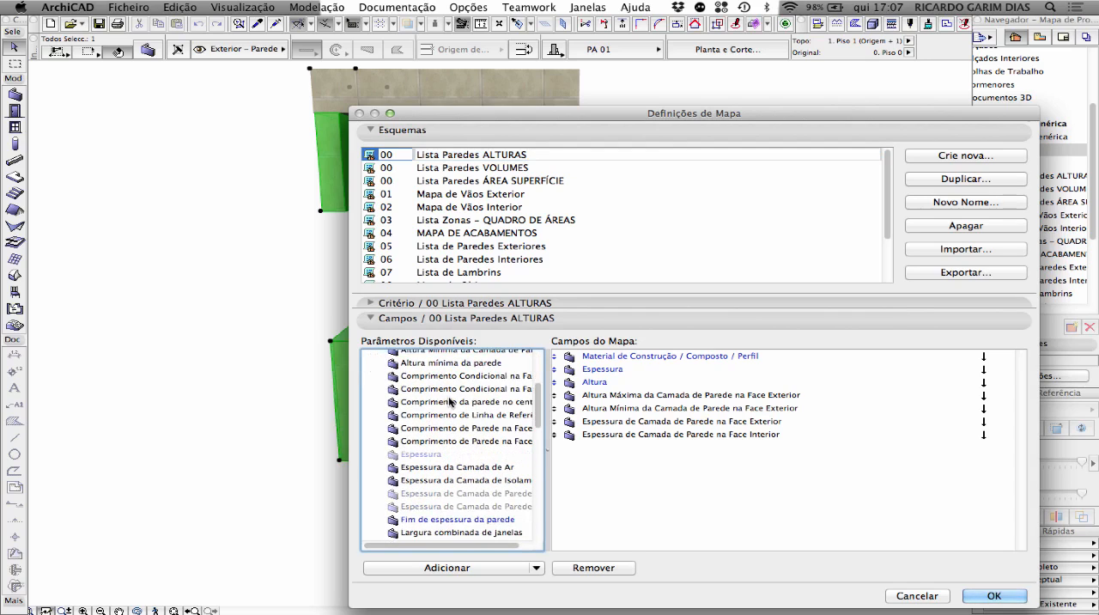
scroll(449, 400, down, 1)
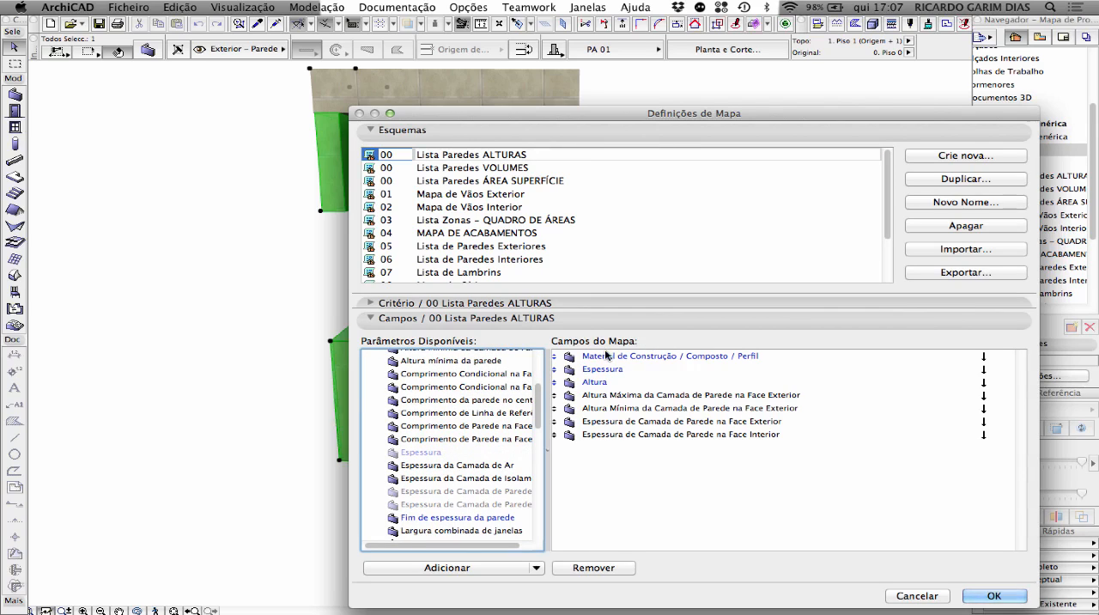
scroll(475, 409, down, 5)
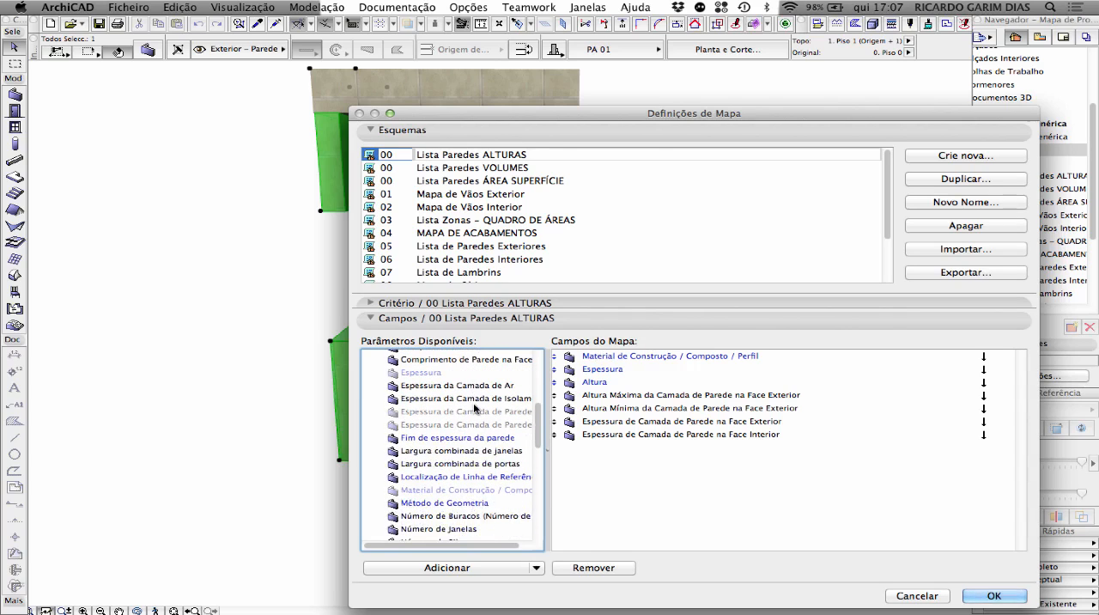
scroll(474, 408, down, 8)
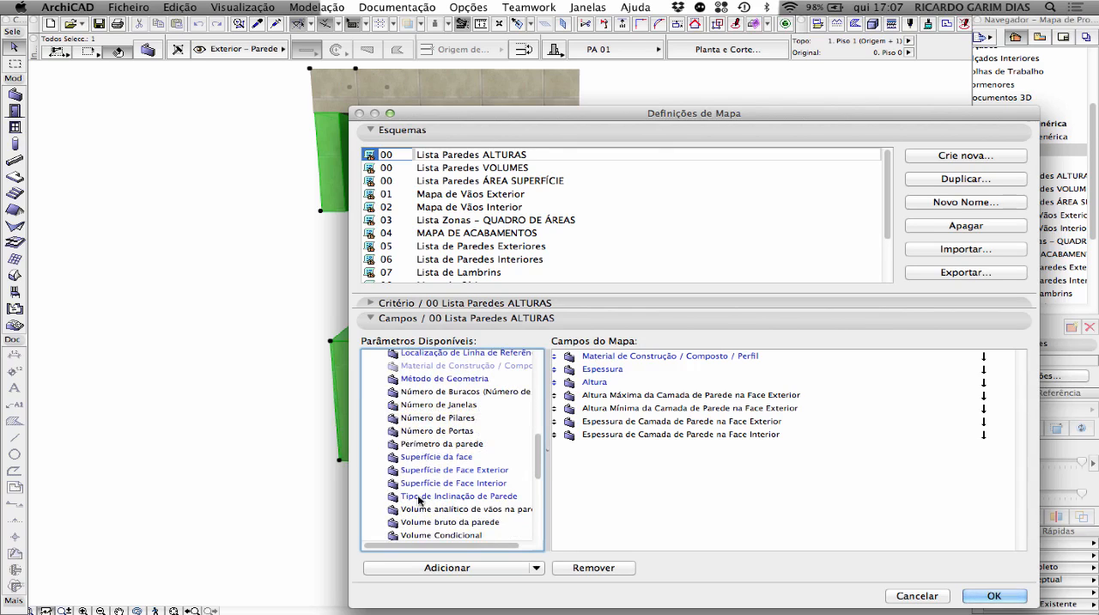
scroll(419, 500, down, 3)
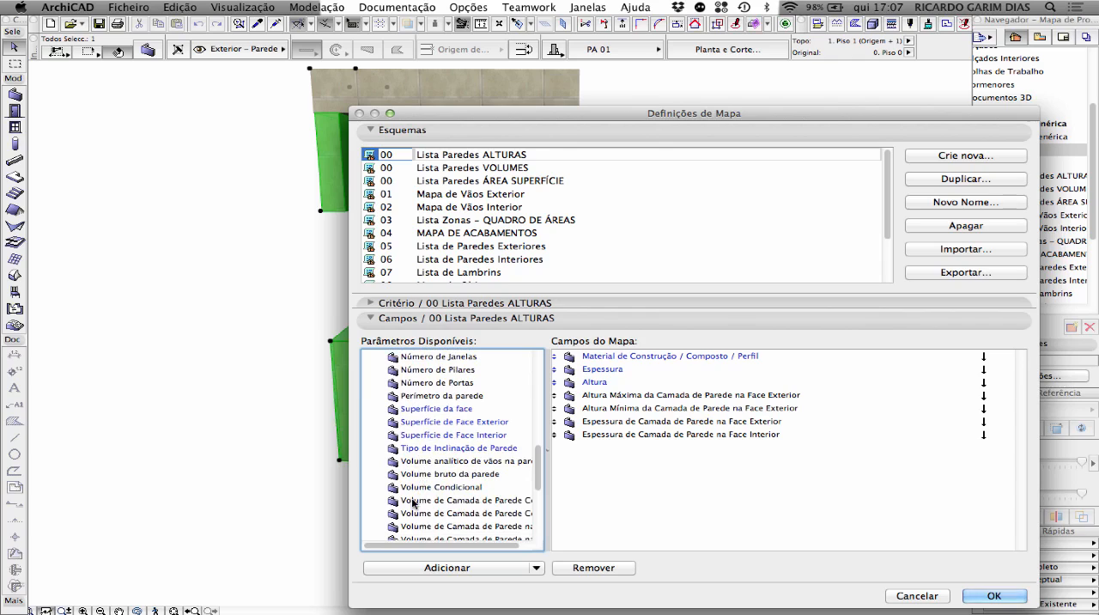
scroll(413, 503, down, 3)
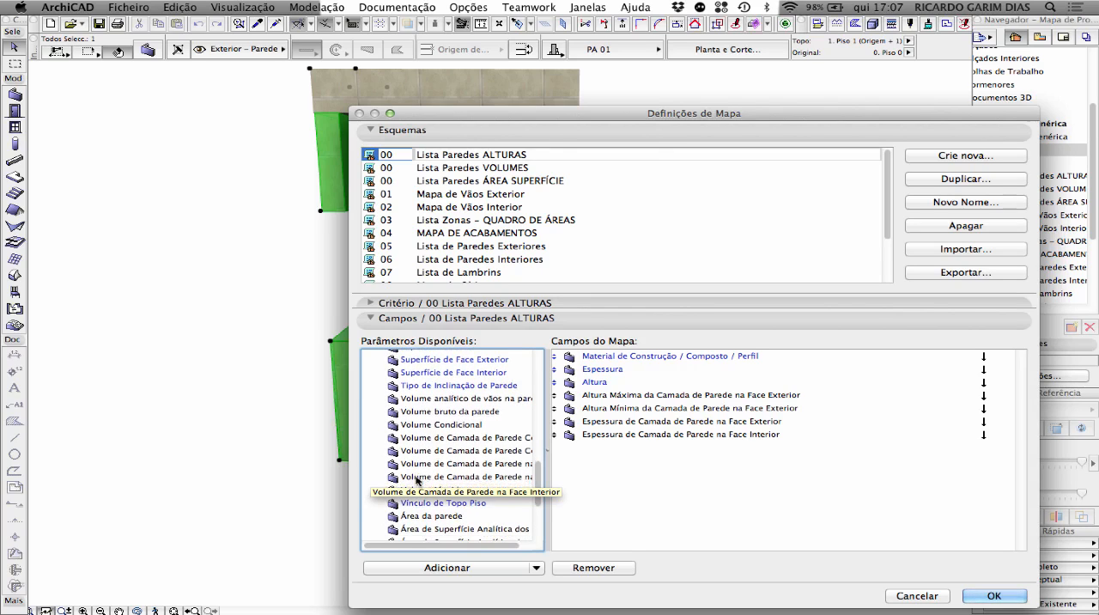
scroll(414, 483, down, 1)
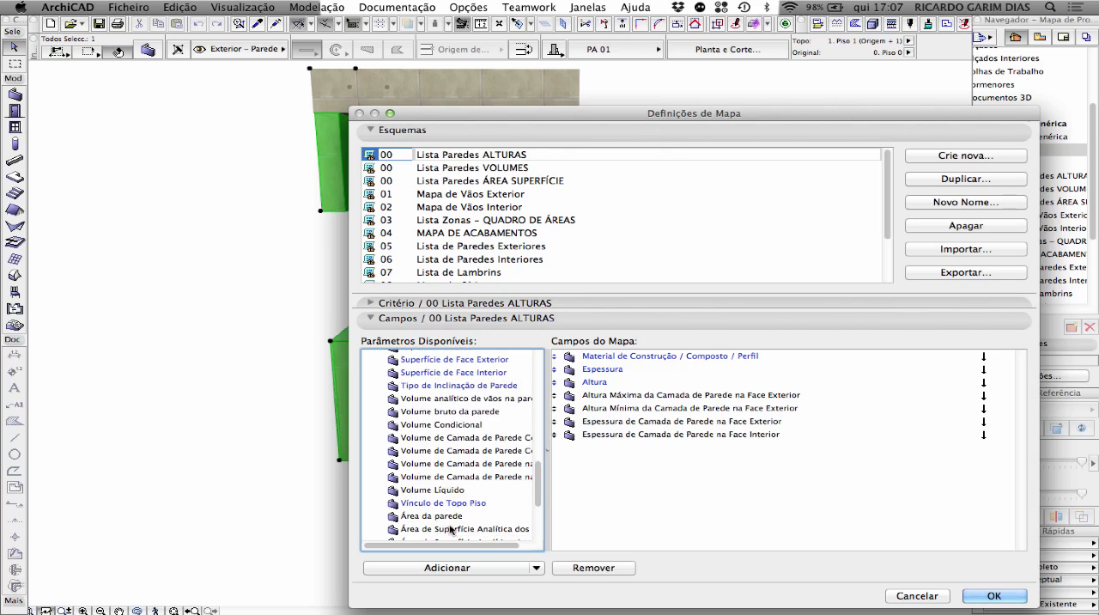
scroll(456, 525, down, 1)
scroll(456, 525, down, 3)
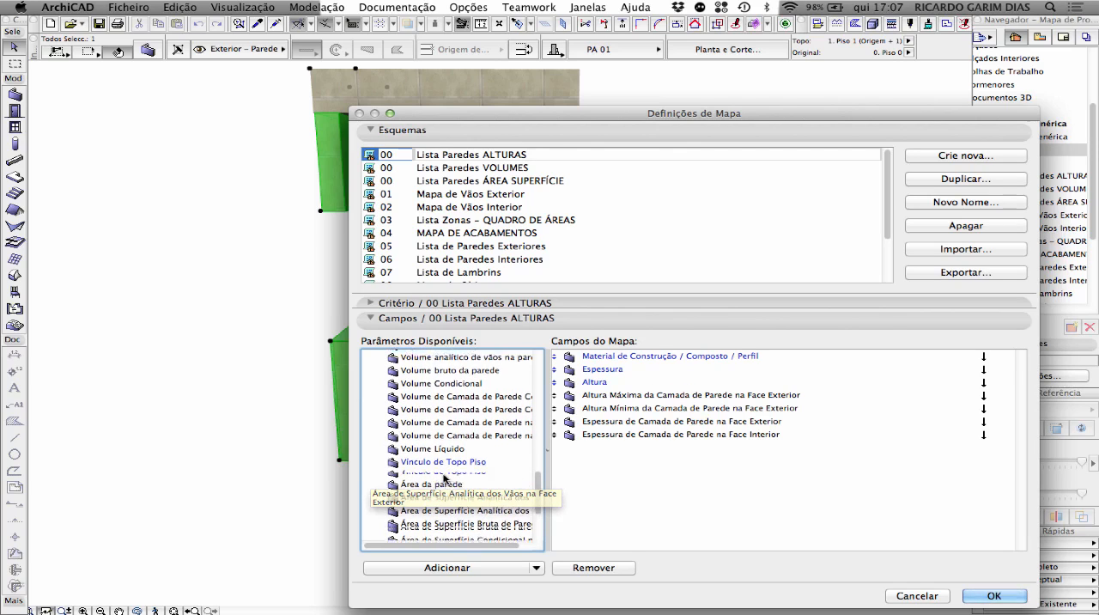
scroll(444, 480, up, 3)
scroll(445, 479, up, 10)
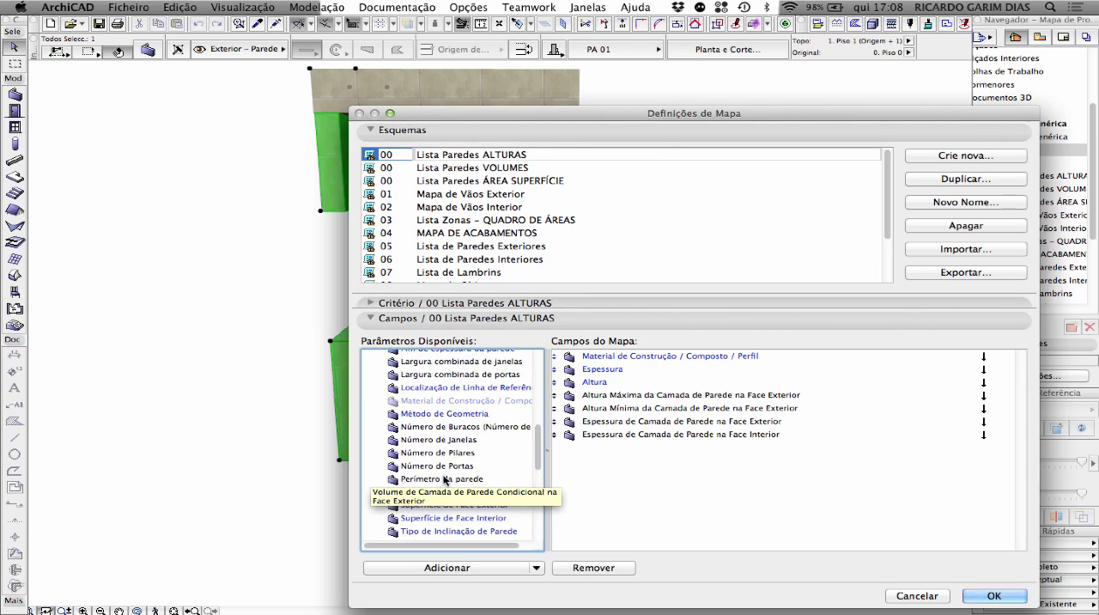
scroll(445, 480, up, 1)
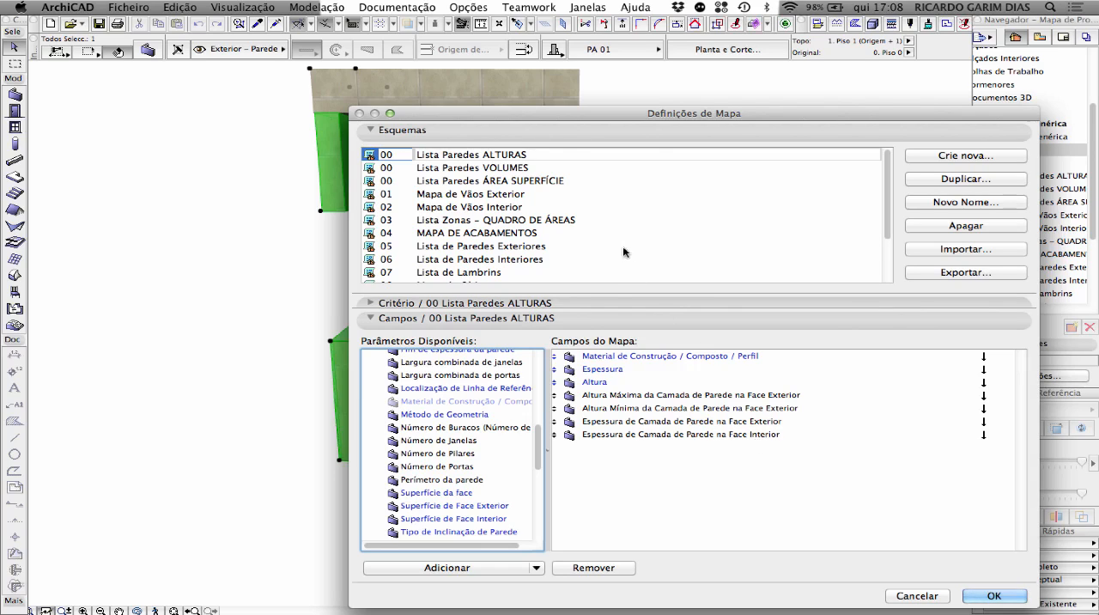
click(990, 596)
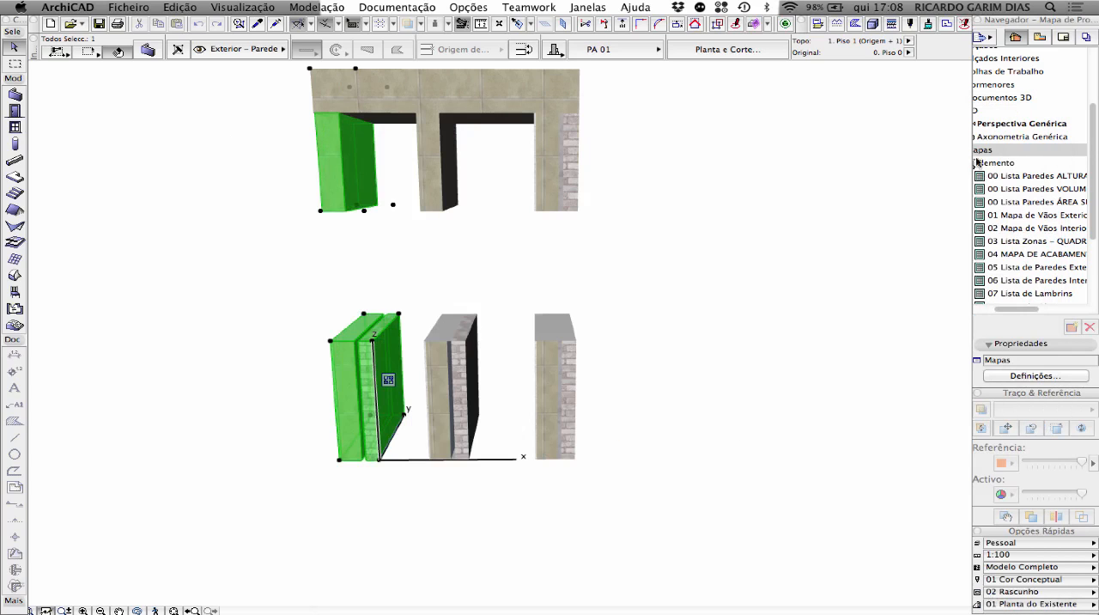
Open the schedule 00 Lista Paredes ALTURAS and examine the wall types, thicknesses, heights and exterior and interior layer columns
double_click(1029, 176)
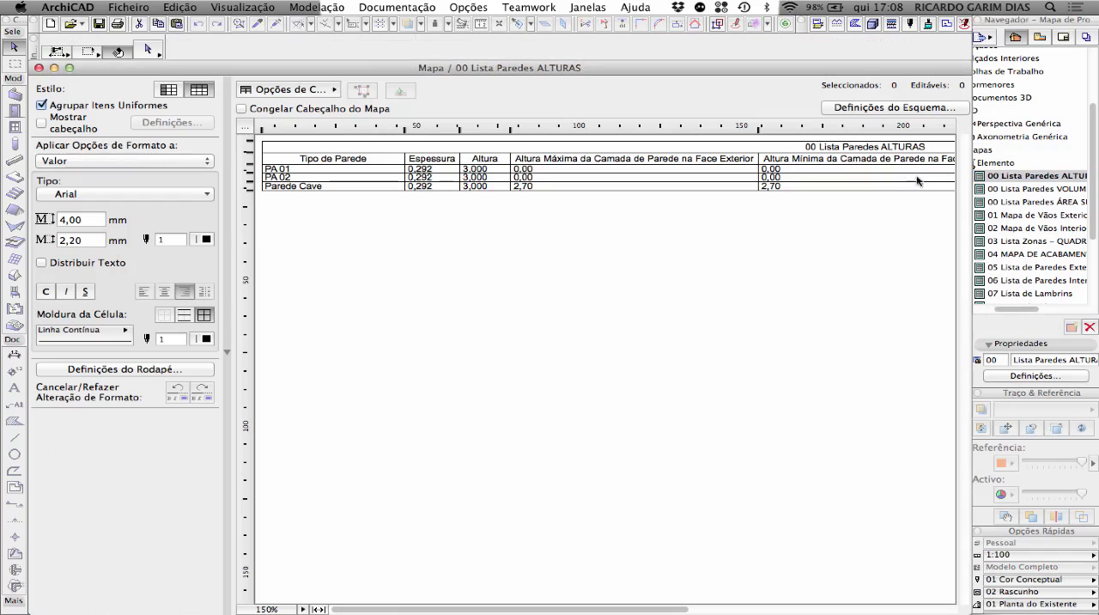
click(292, 174)
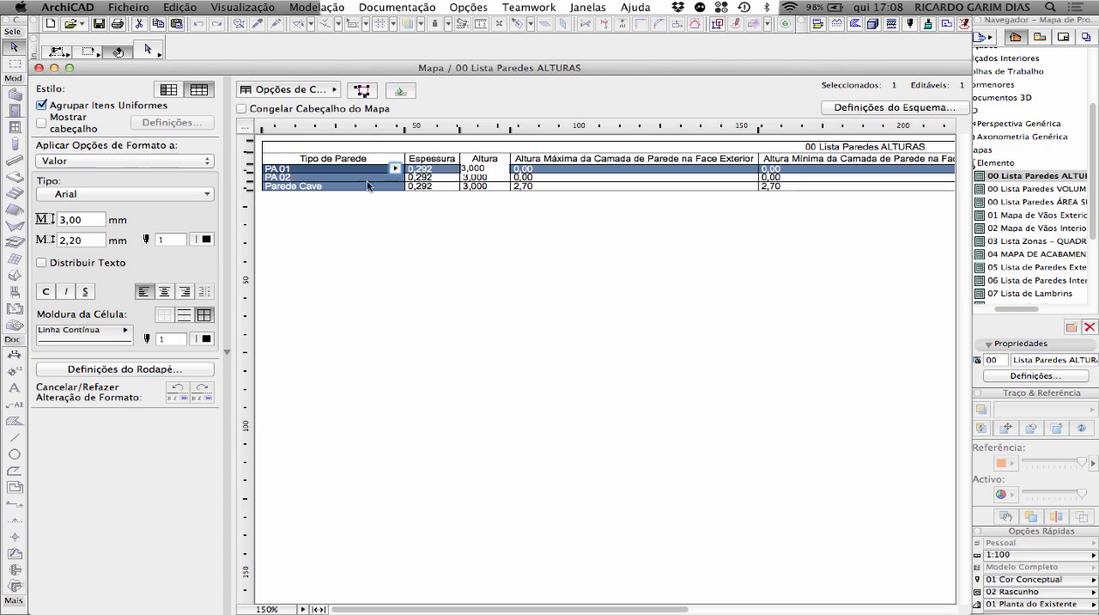
click(395, 168)
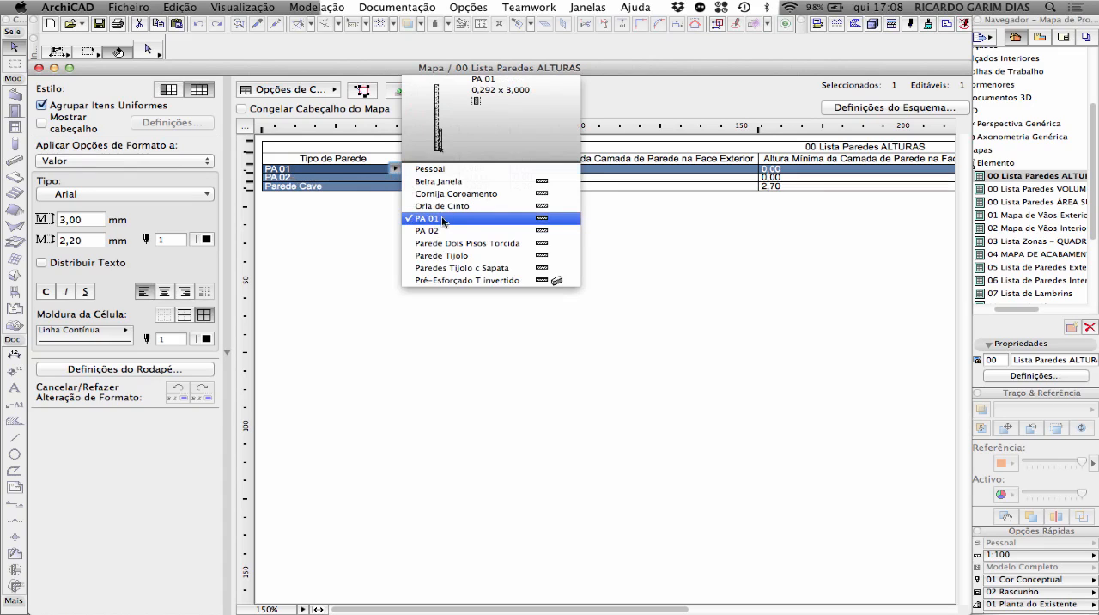
click(366, 169)
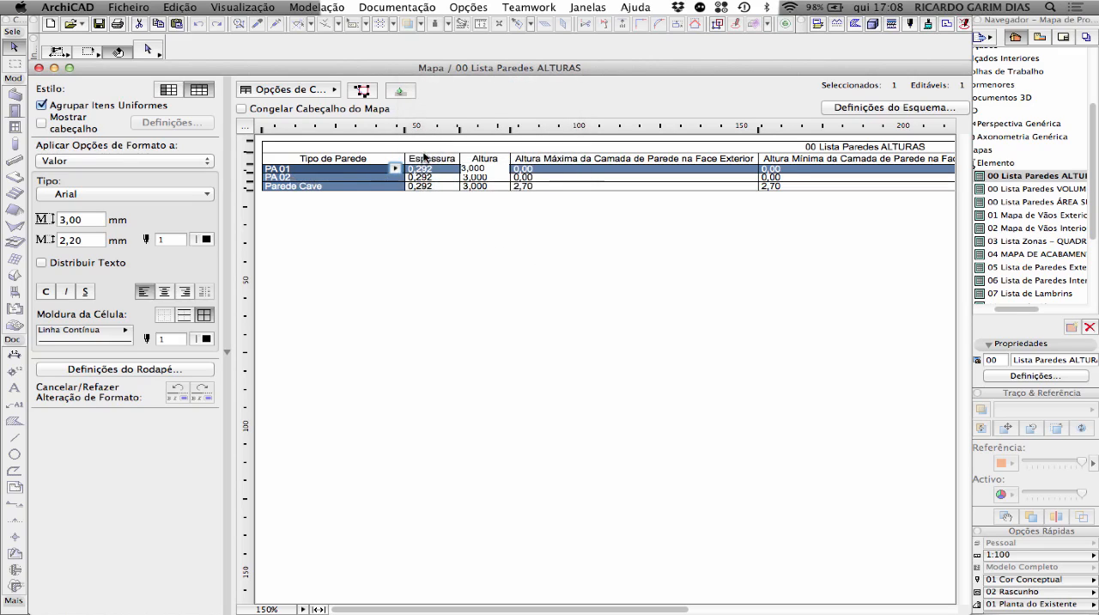
key(Escape)
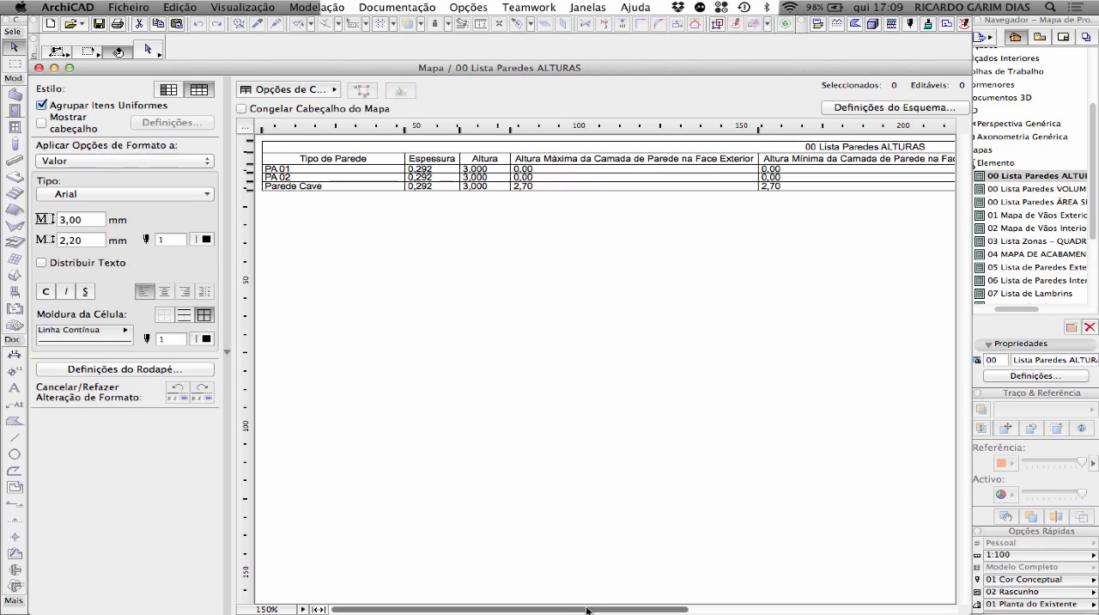
drag(586, 609, 898, 599)
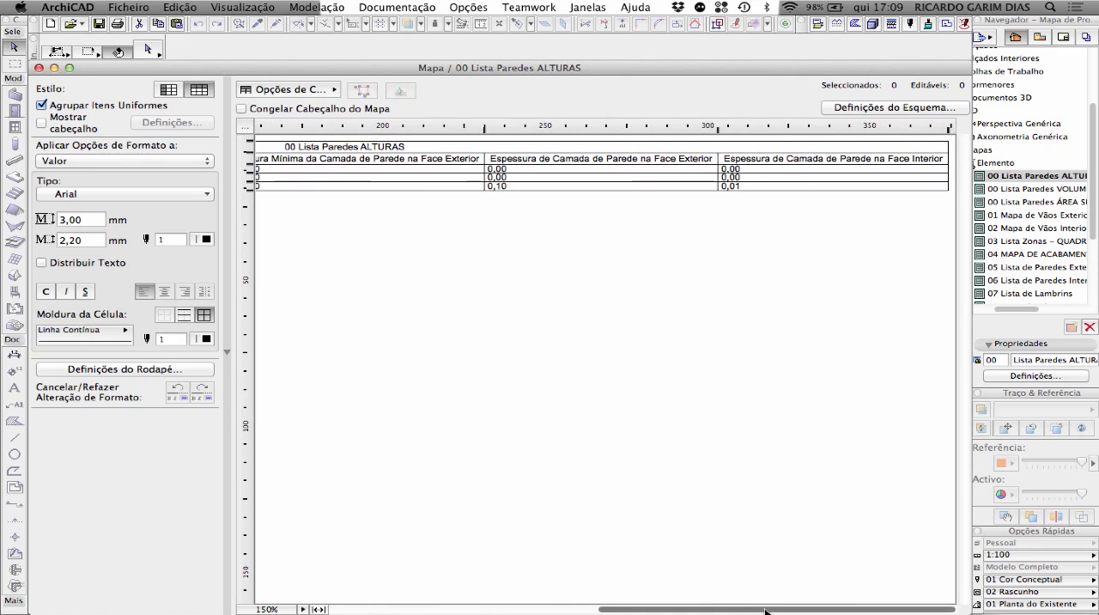
Add the wall parameter Altura máxima da parede after Altura in the fields of scheme 00 Lista Paredes ALTURAS and apply it
drag(767, 610, 478, 610)
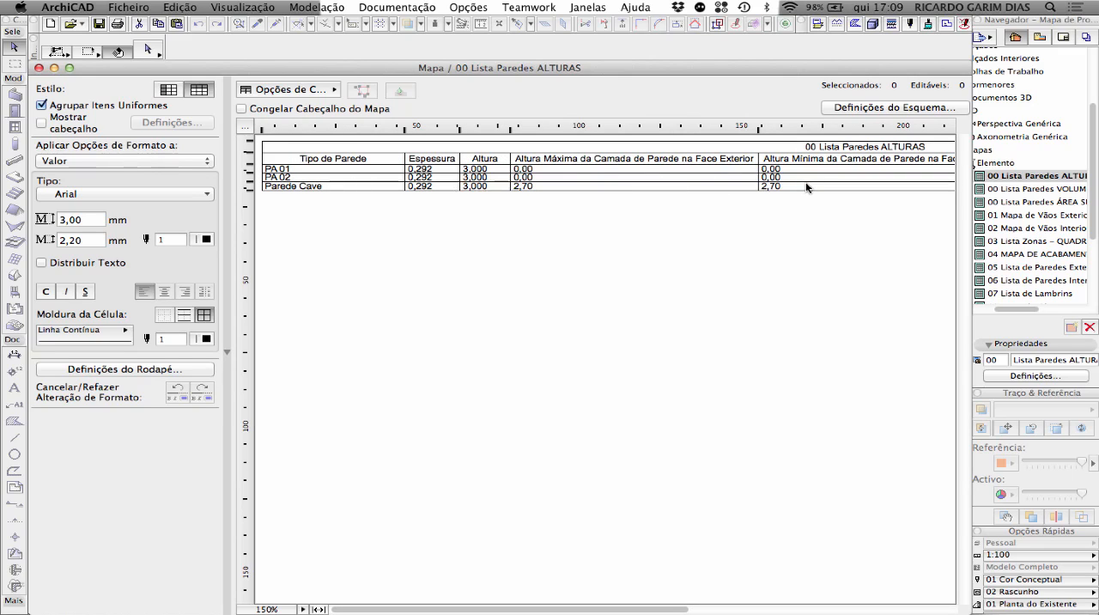
click(842, 110)
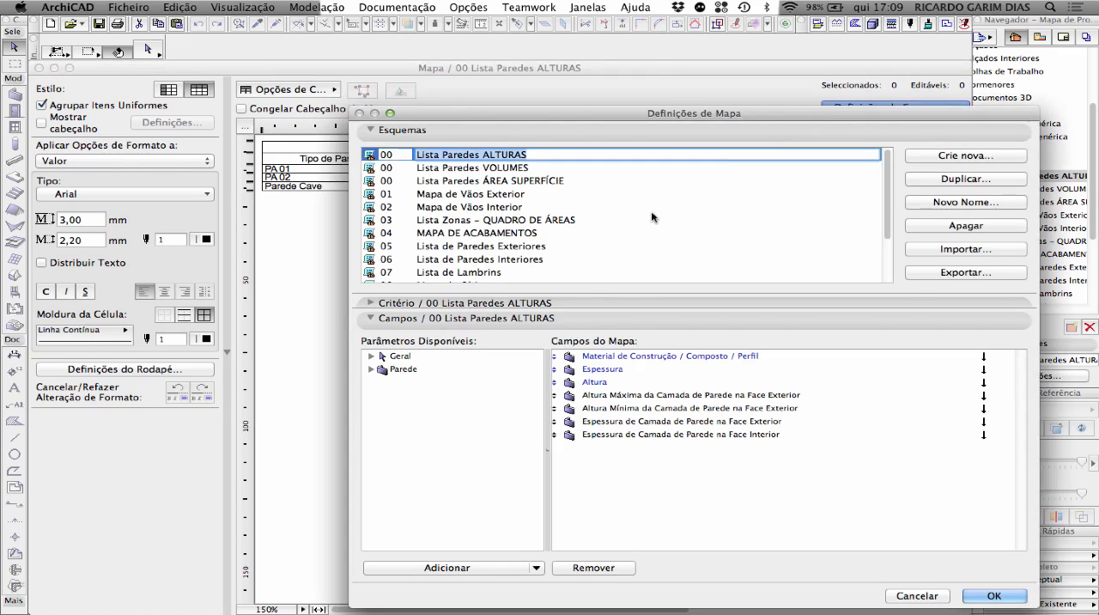
click(371, 369)
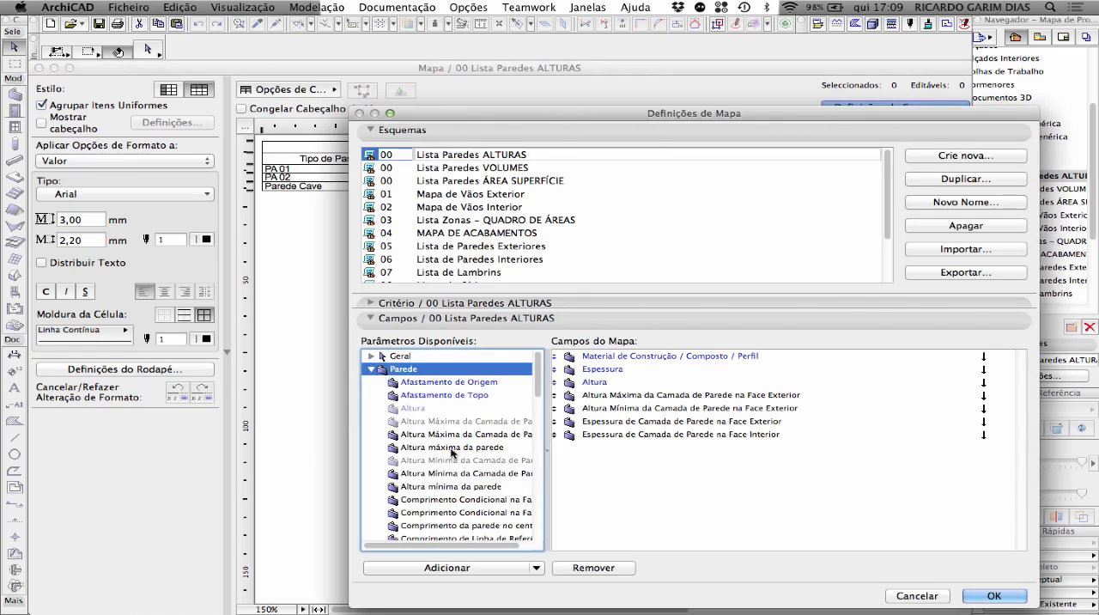
drag(434, 449, 630, 392)
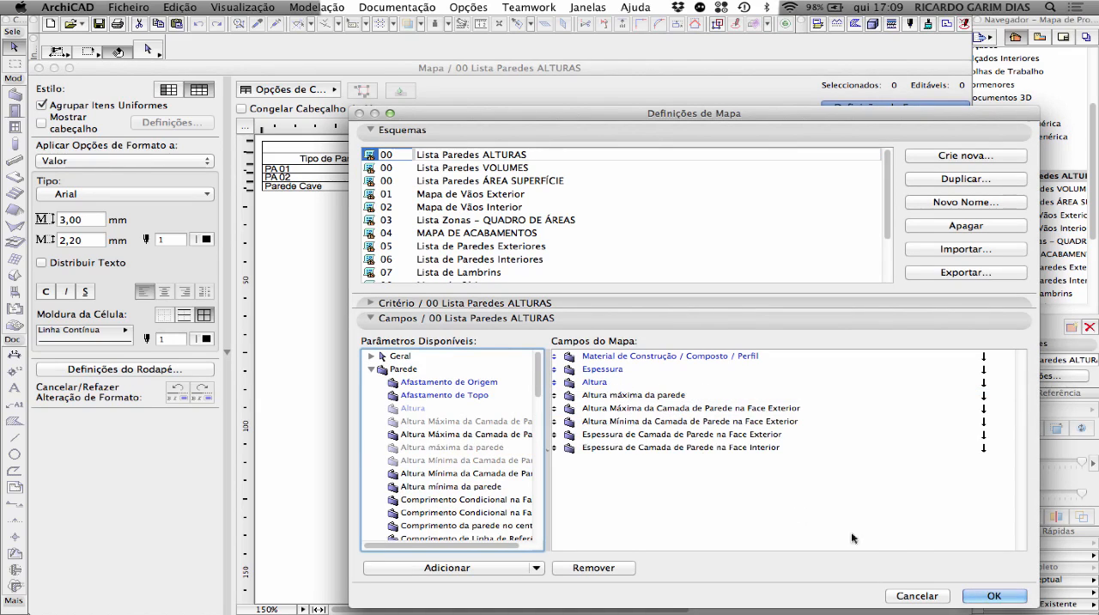
click(993, 596)
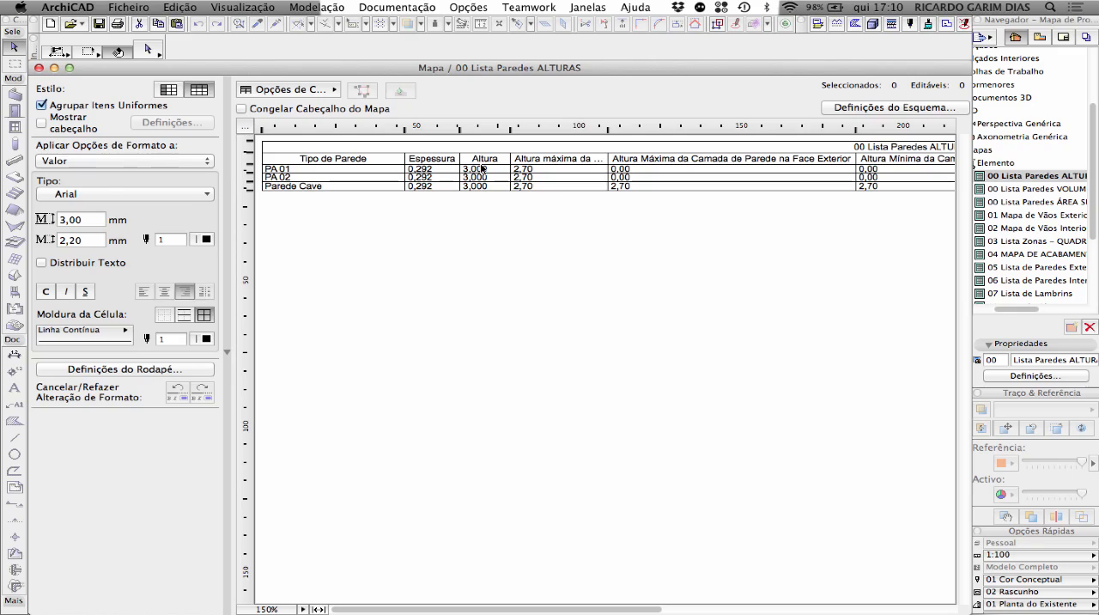
Delete the slab above the upper walls in the 3D view, undo the deletion and return to schedule 00 Lista Paredes ALTURAS
key(F3)
click(450, 151)
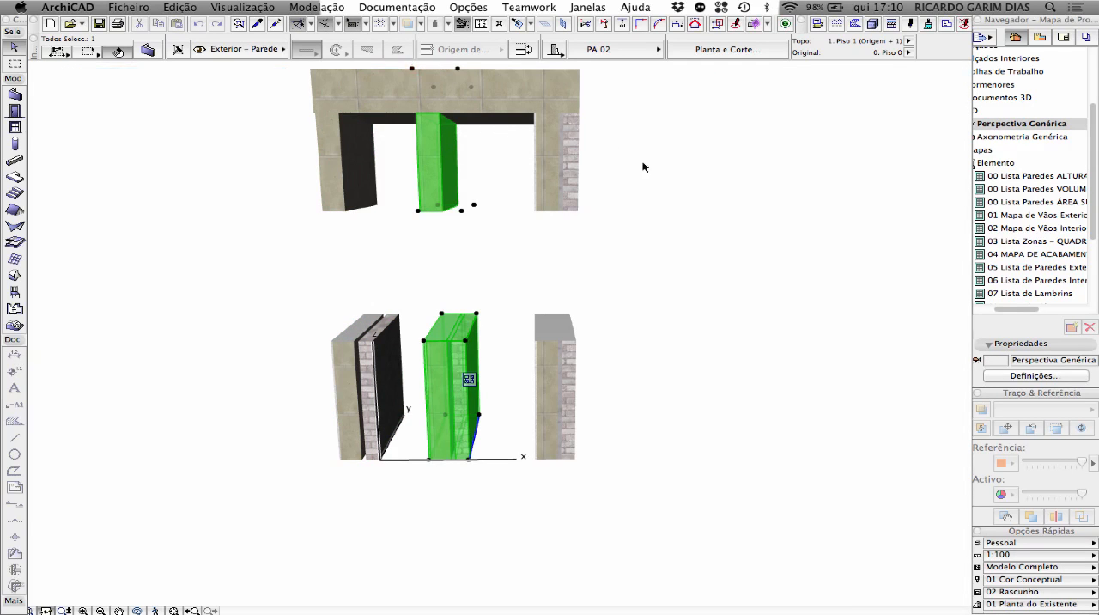
middle_drag(653, 166, 663, 249)
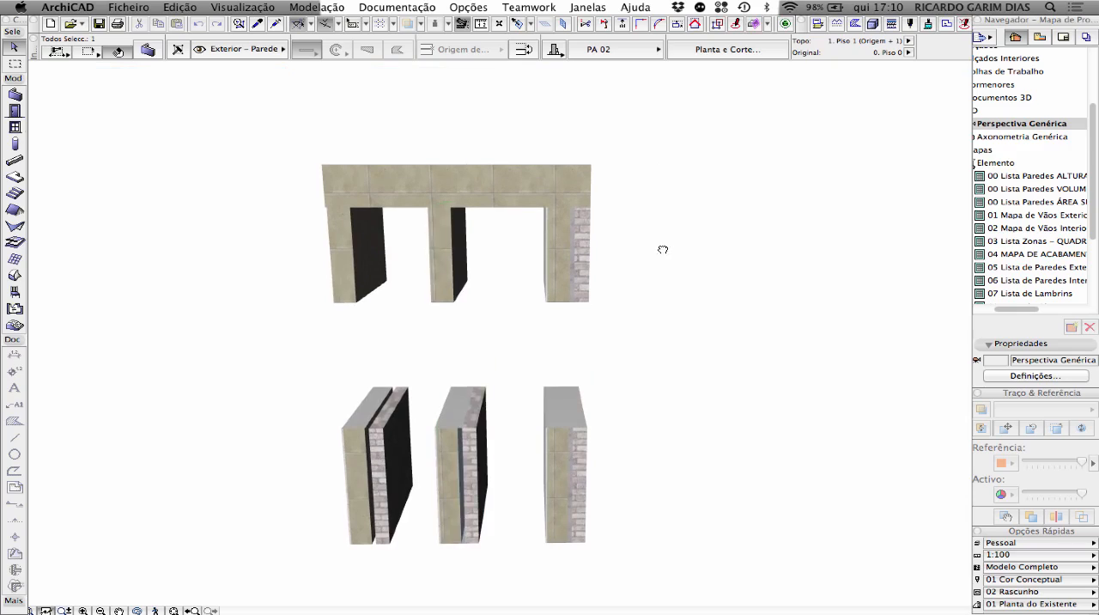
click(522, 176)
key(Delete)
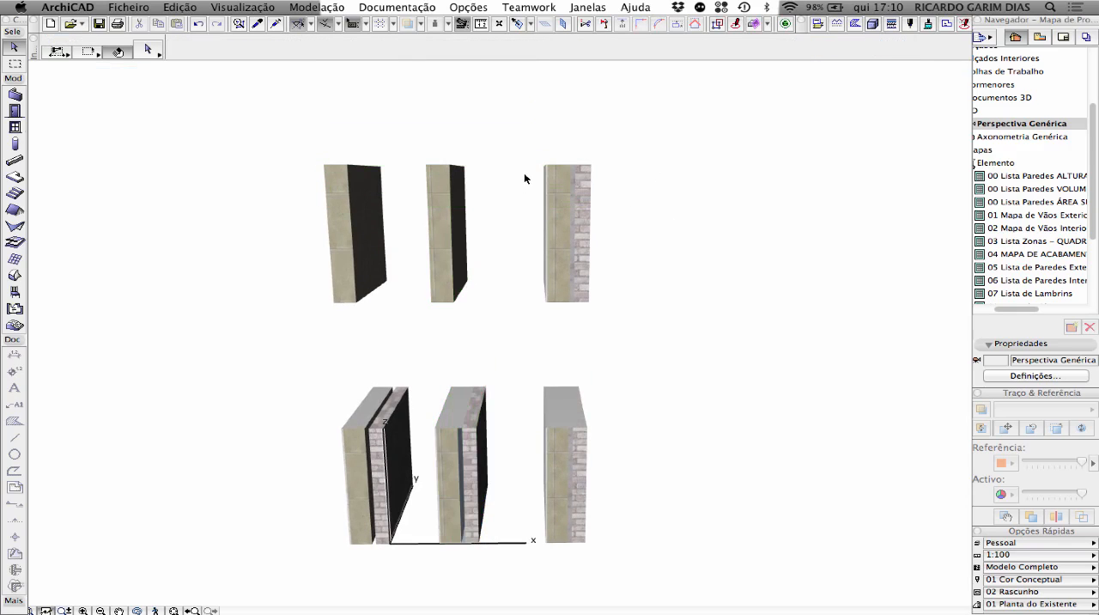
key(super+z)
click(624, 178)
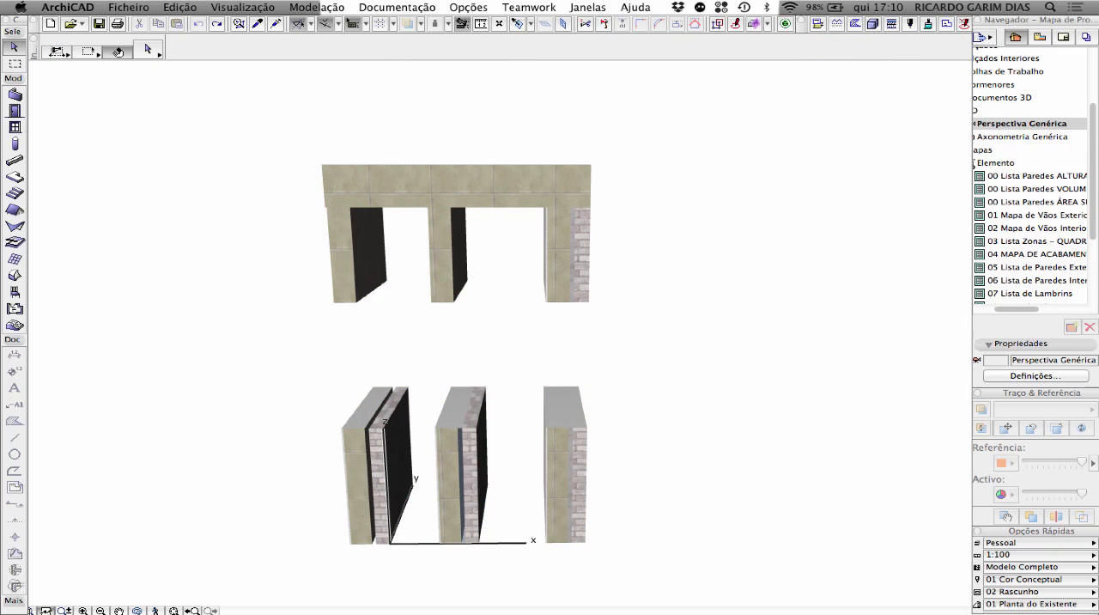
key(ctrl+Down)
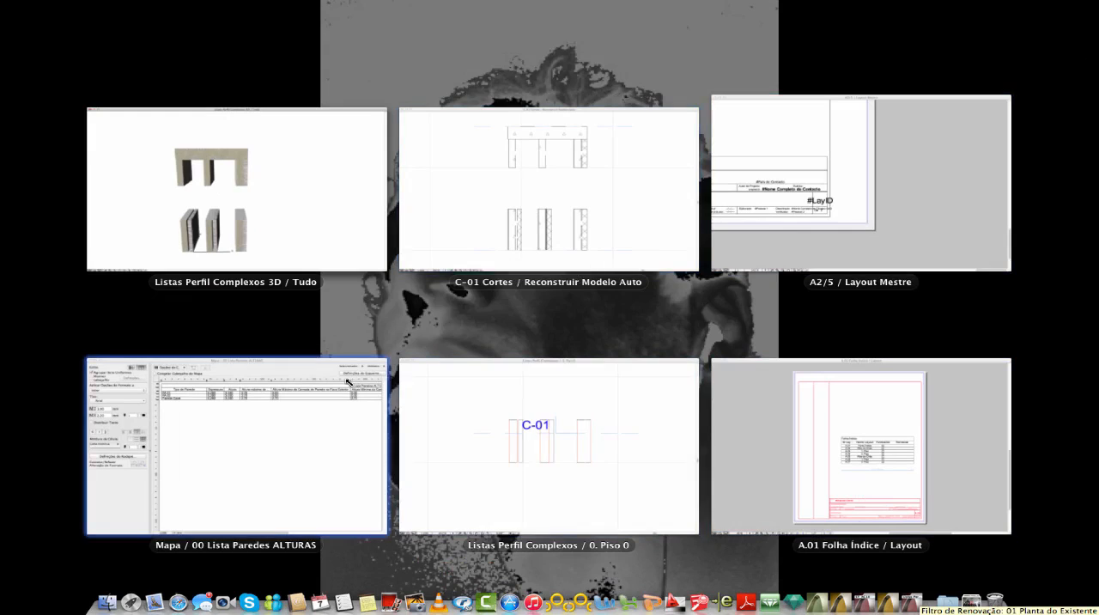
click(355, 382)
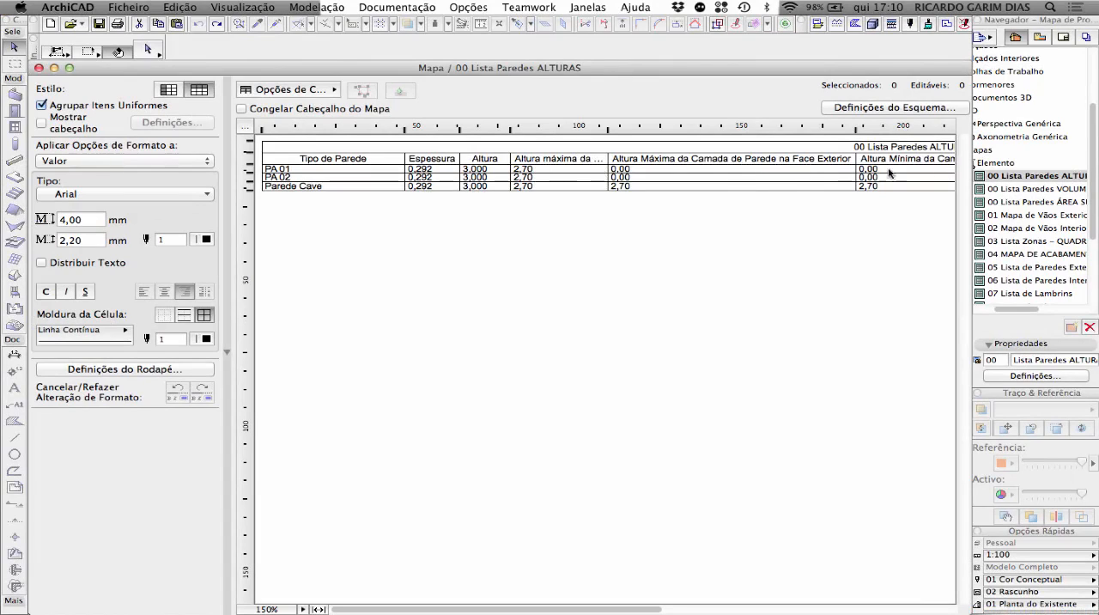
Examine the fields and available wall parameters of scheme 00 Lista Paredes VOLUMES, including its volume options, and show its schedule
click(1023, 189)
click(1037, 375)
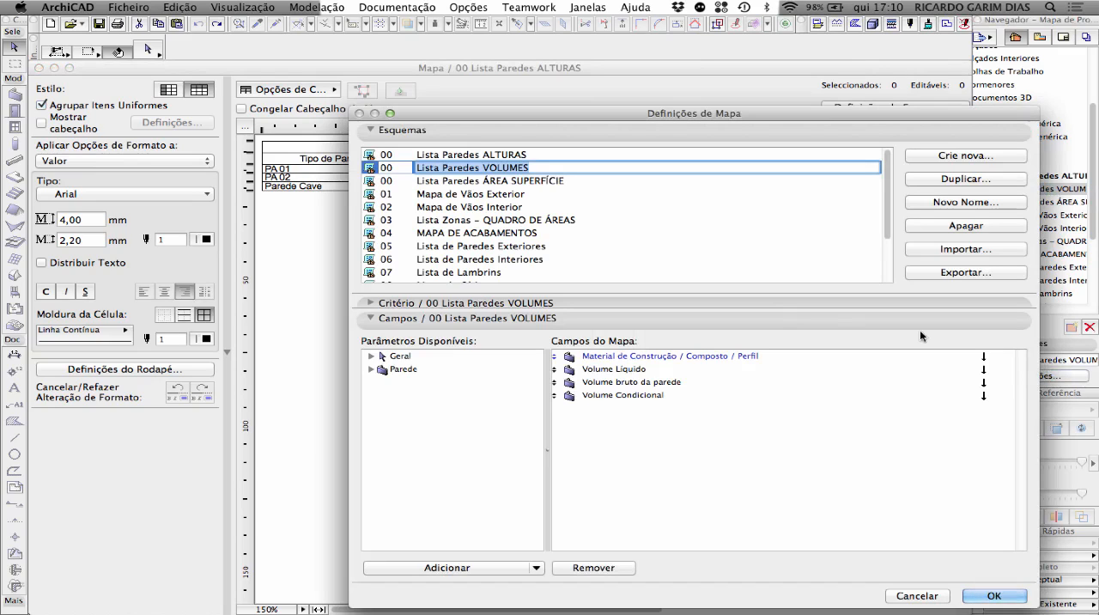
click(371, 370)
click(371, 356)
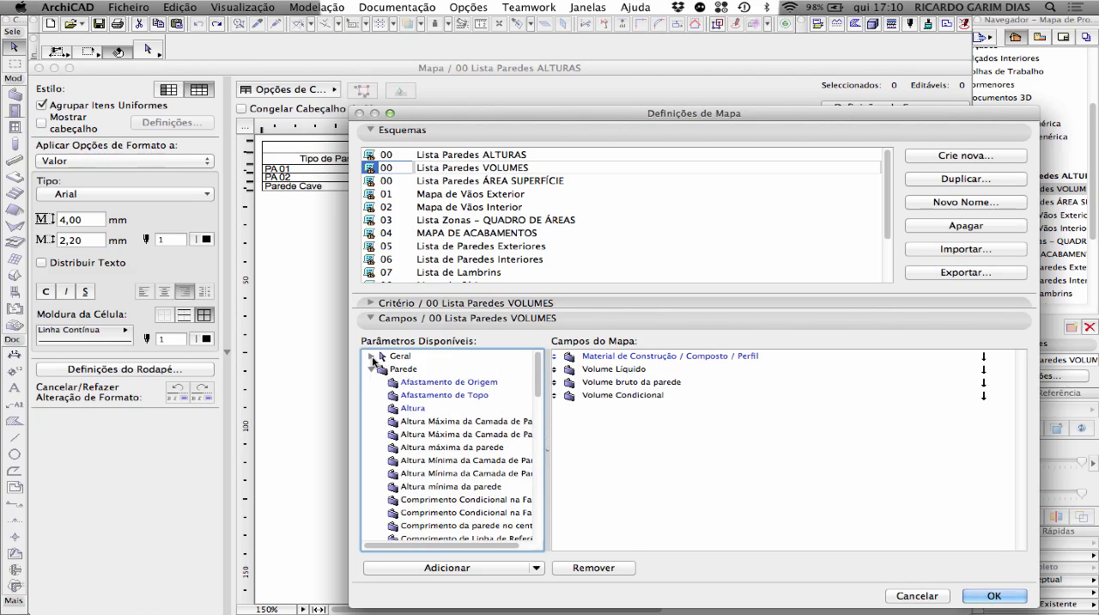
click(371, 355)
scroll(466, 404, down, 3)
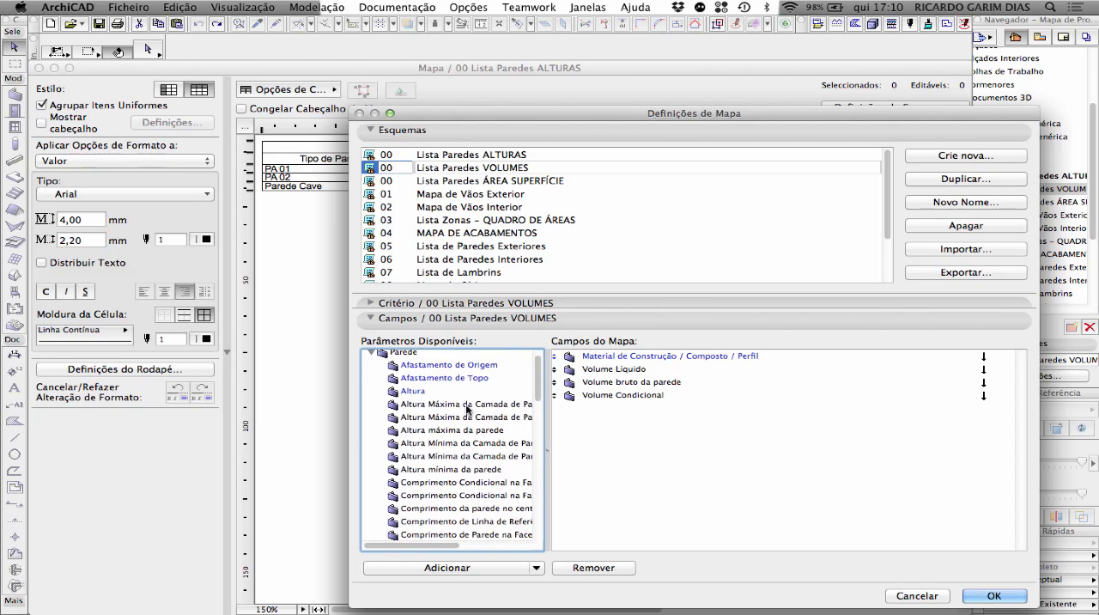
scroll(467, 410, down, 3)
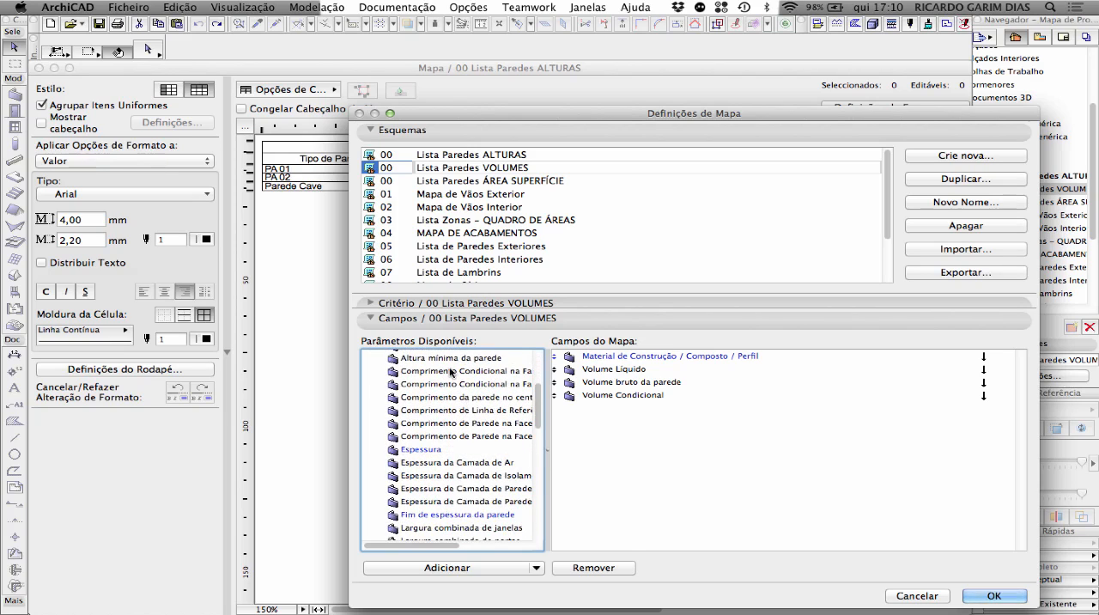
scroll(450, 371, down, 5)
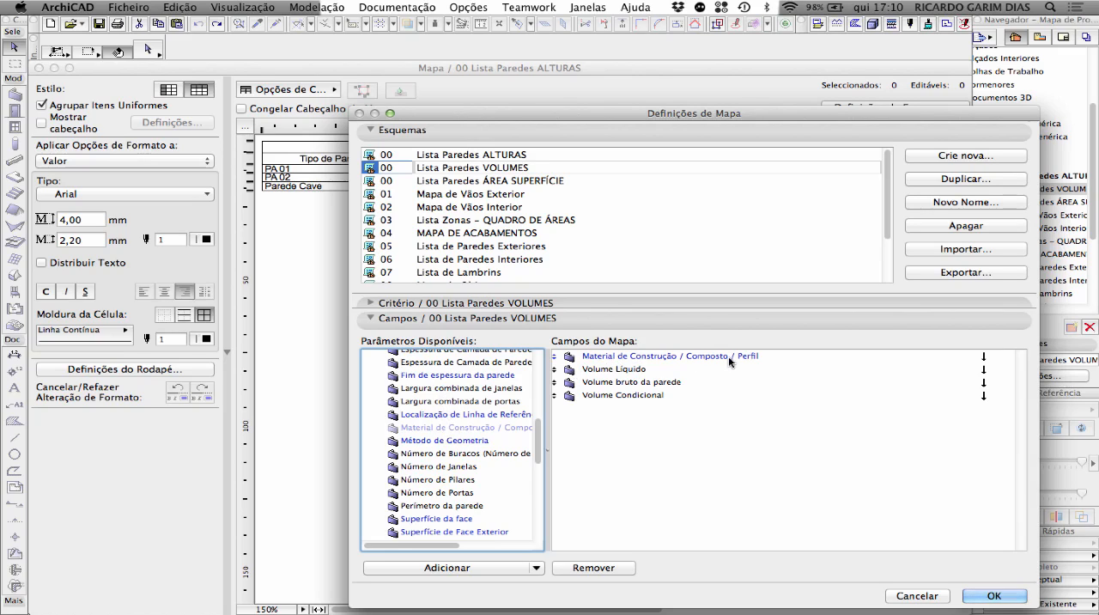
scroll(487, 423, down, 3)
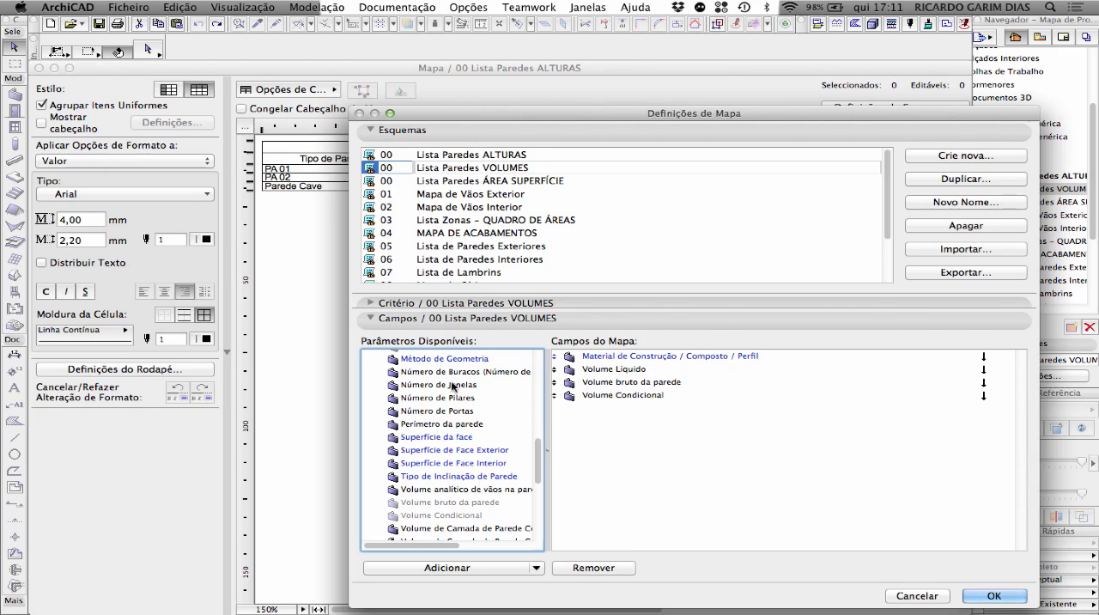
scroll(440, 464, down, 5)
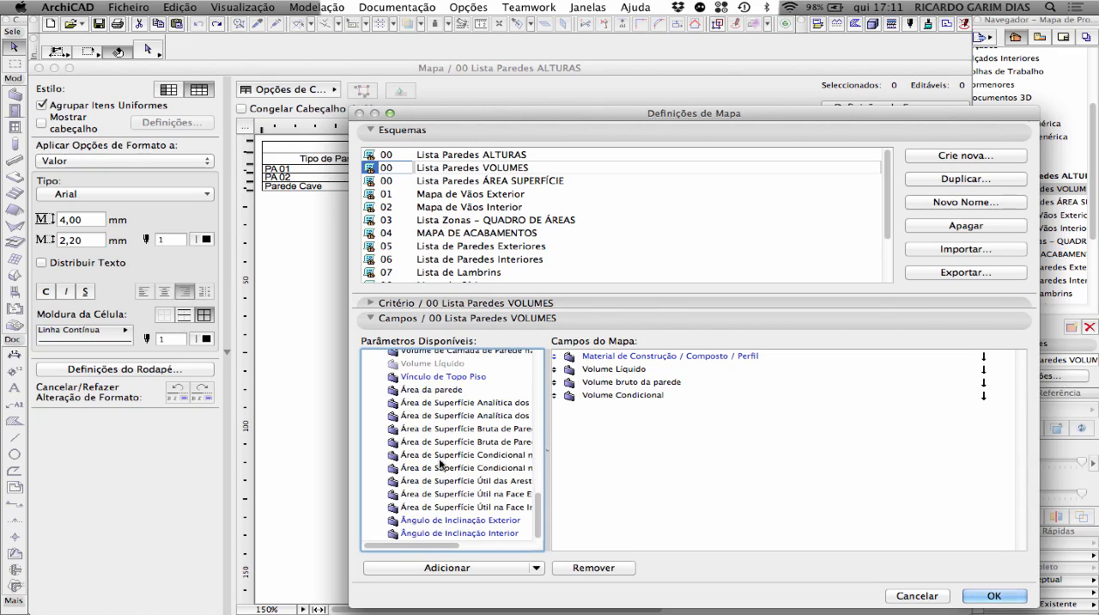
scroll(440, 464, up, 3)
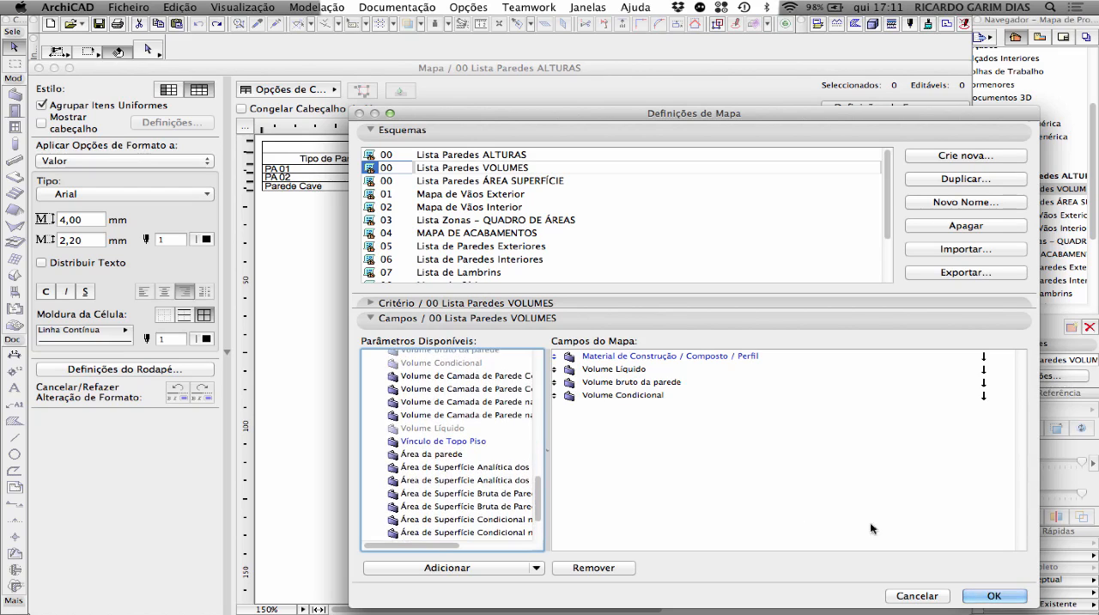
click(987, 595)
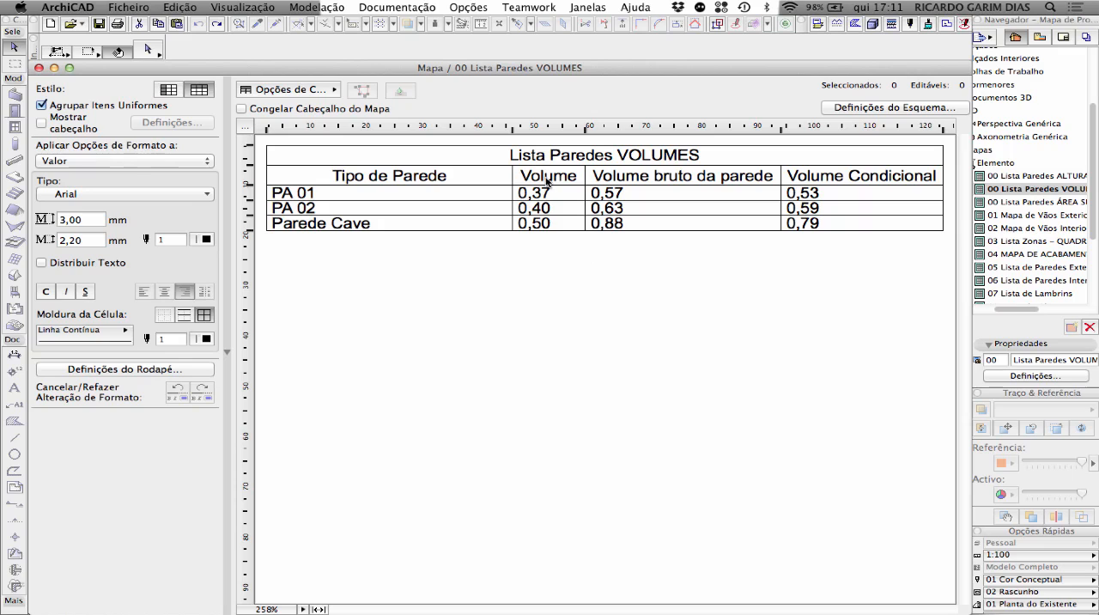
Recheck the field list of scheme 00 Lista Paredes VOLUMES, cancel its settings and select the Parede Cave volume in the schedule
click(844, 109)
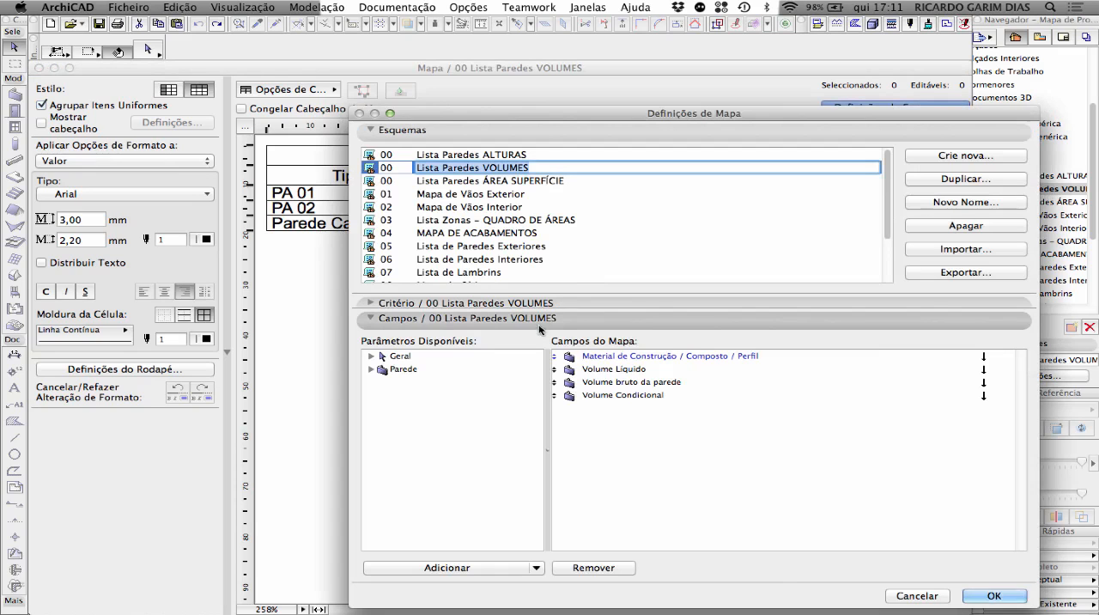
click(915, 596)
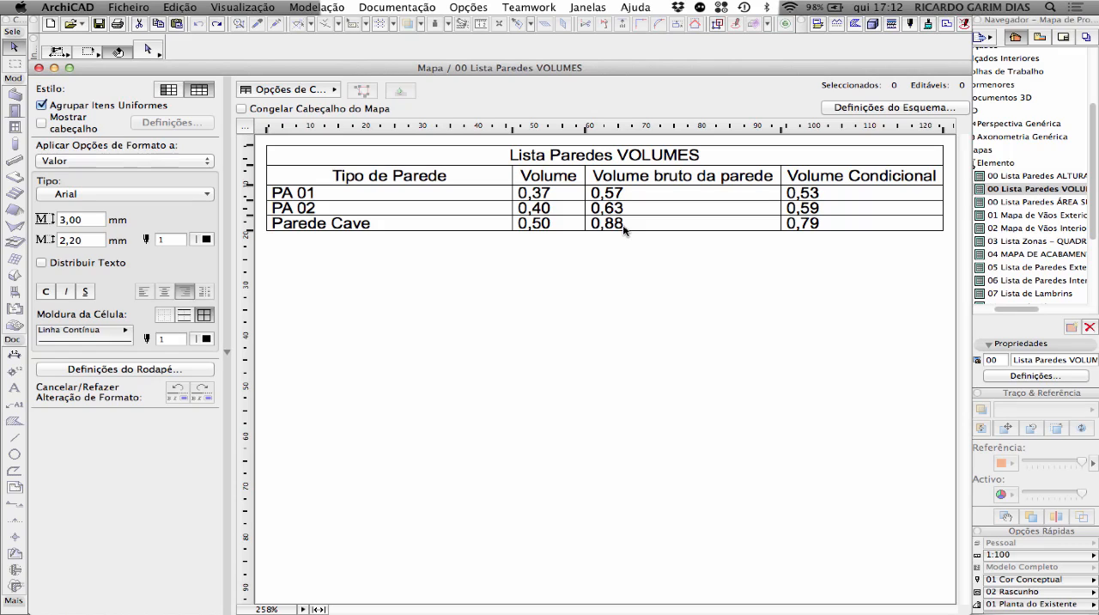
click(540, 225)
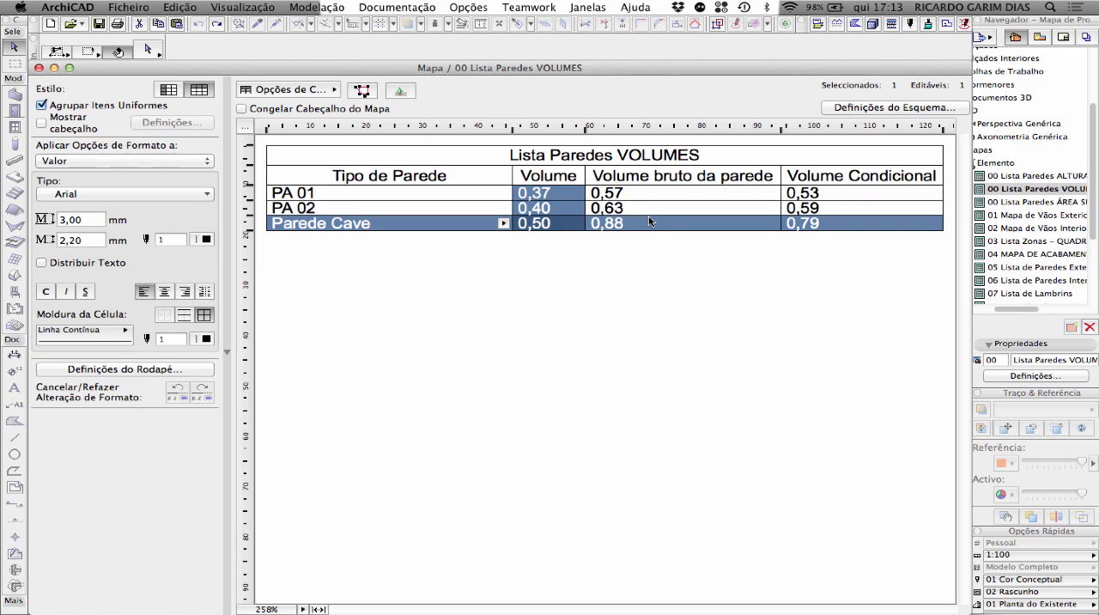
Switch to the Dashboard calculator to multiply 0,292 by 3, return to the volumes schedule and clear the Parede Cave selection
mouse_move(1, 613)
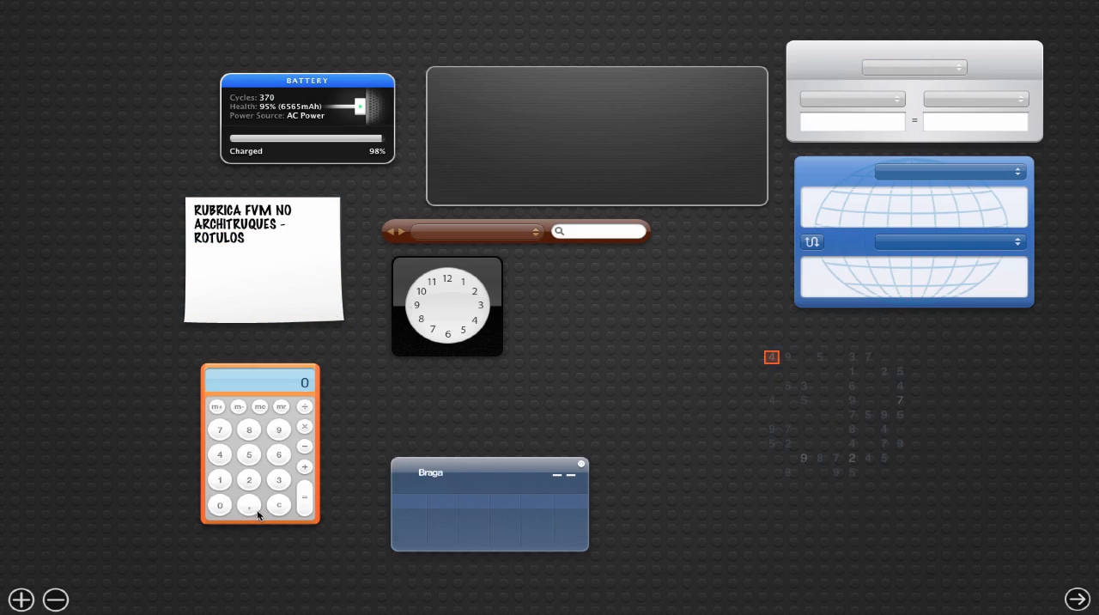
click(251, 509)
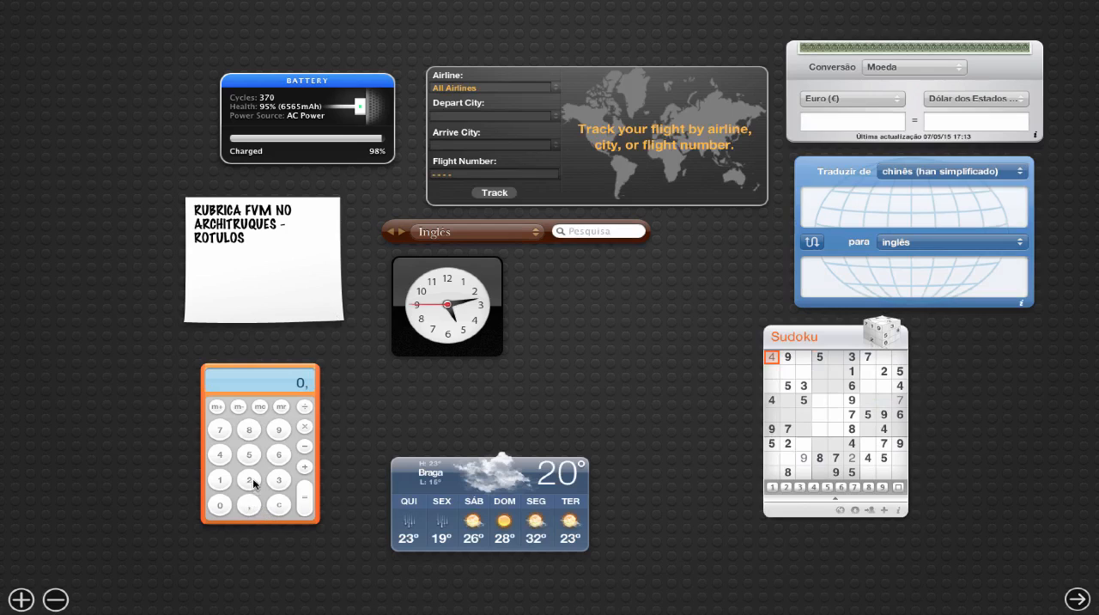
click(250, 480)
click(279, 431)
click(247, 486)
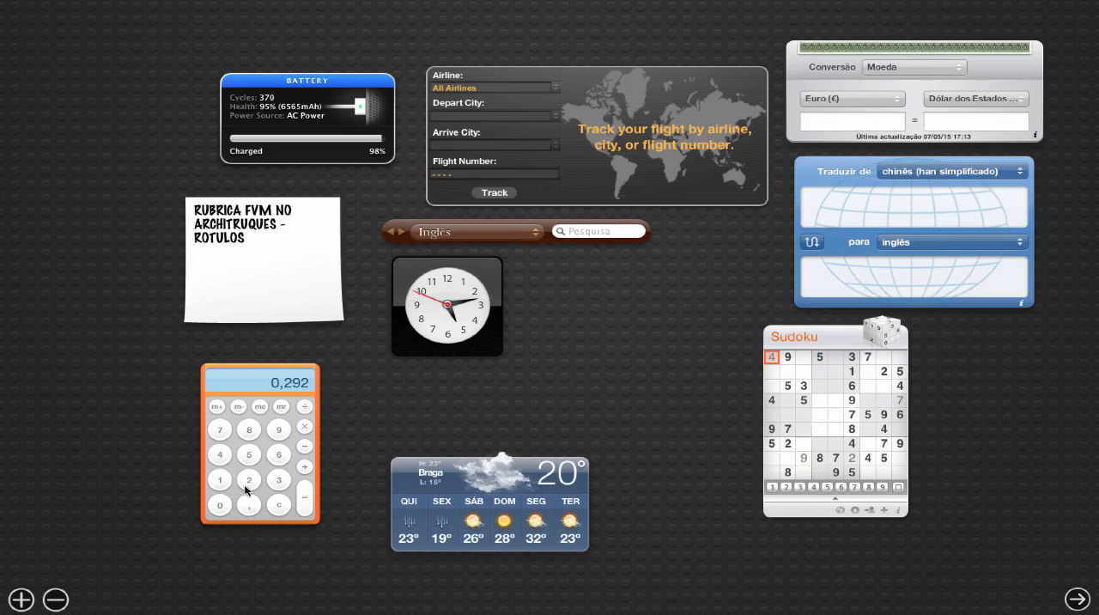
click(306, 425)
click(278, 480)
click(305, 503)
key(ctrl+Right)
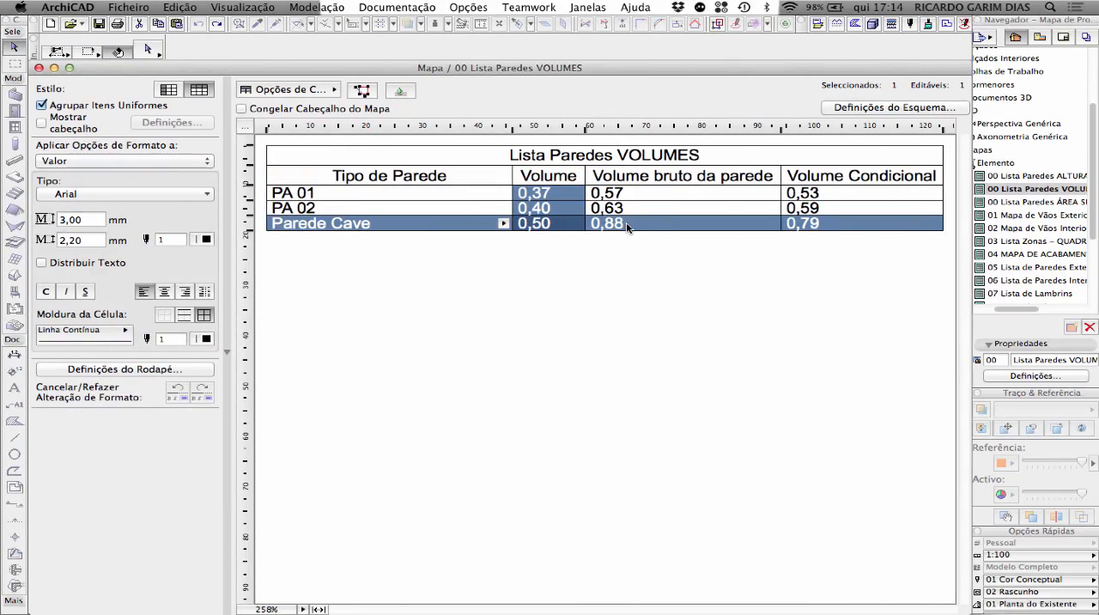
click(640, 271)
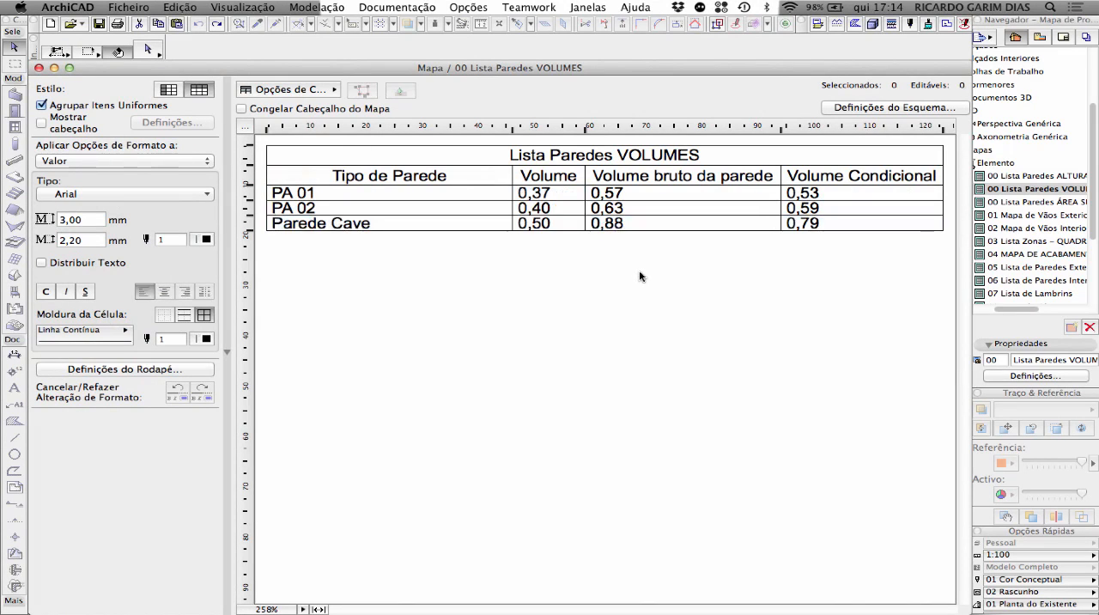
Select the Parede Cave wall on the Piso 0 floor plan, inspect its thickness and height settings, cancel them and deselect the wall
key(F2)
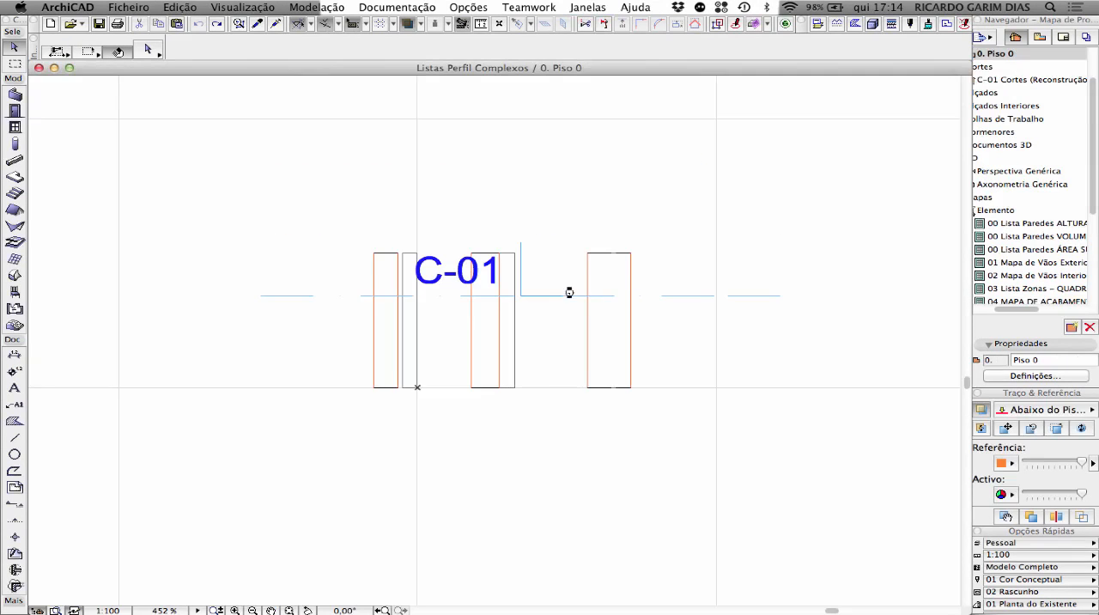
click(631, 364)
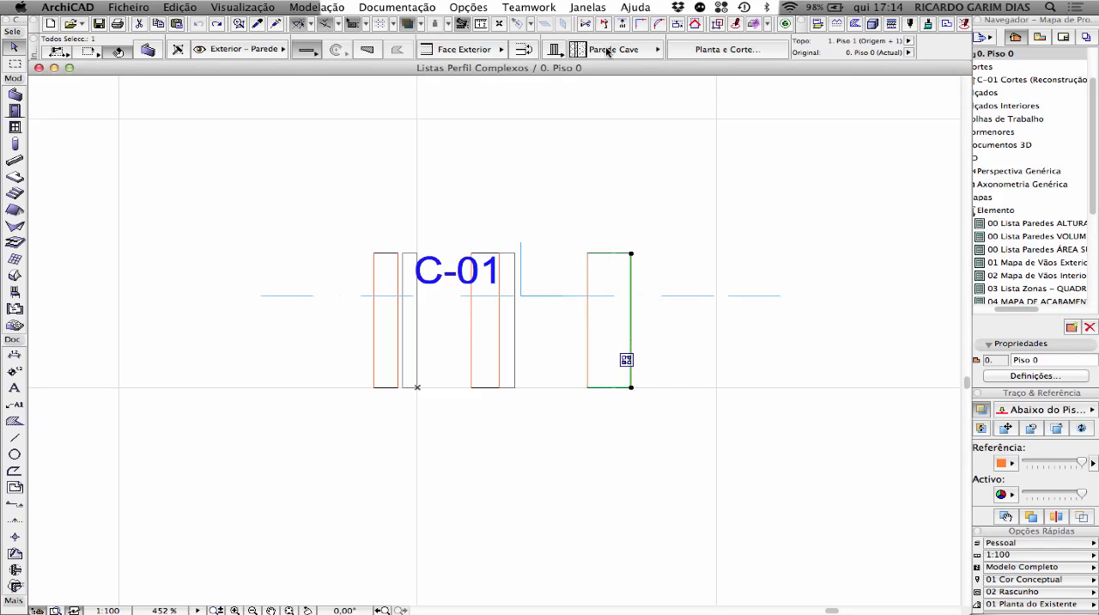
scroll(607, 52, down, 1)
scroll(212, 53, up, 1)
click(155, 49)
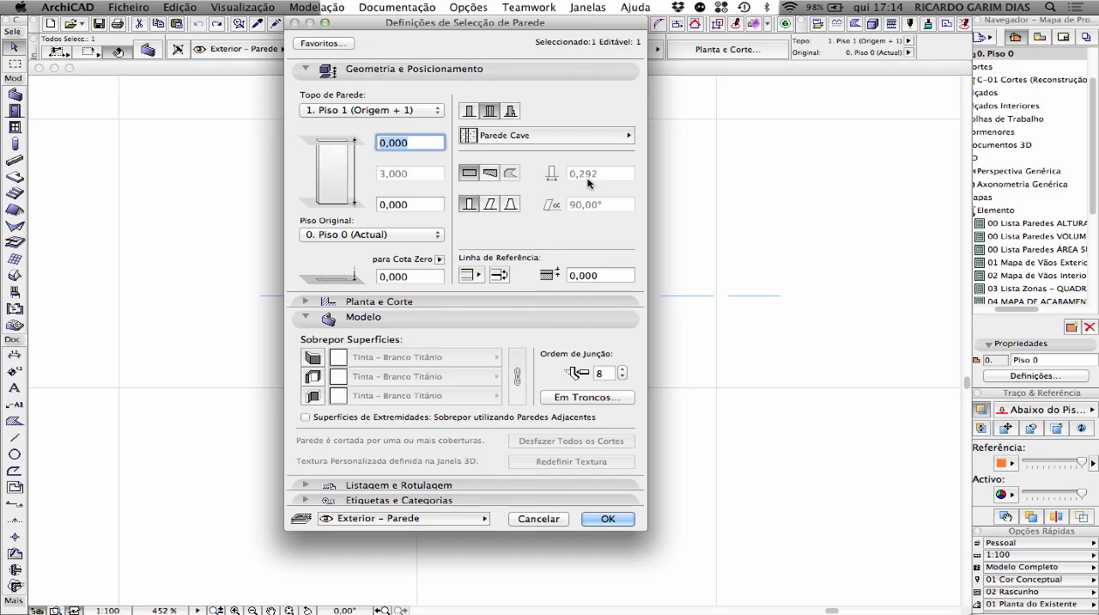
click(539, 518)
click(654, 182)
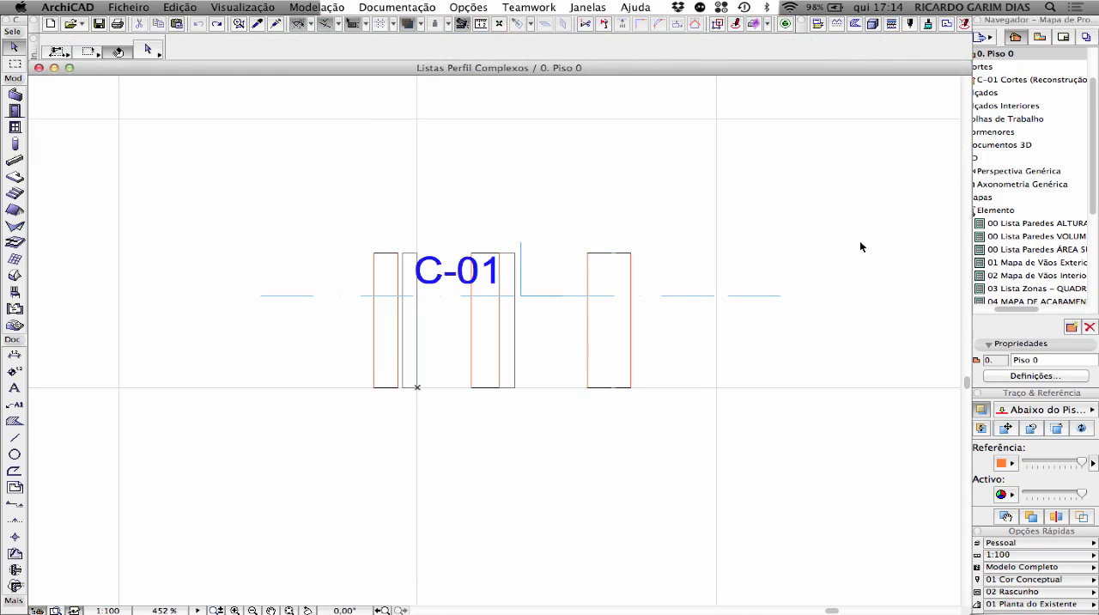
Delete the slab above the upper walls in the 3D view and make the Parede Cave wall continuous across both storeys
key(F3)
click(524, 194)
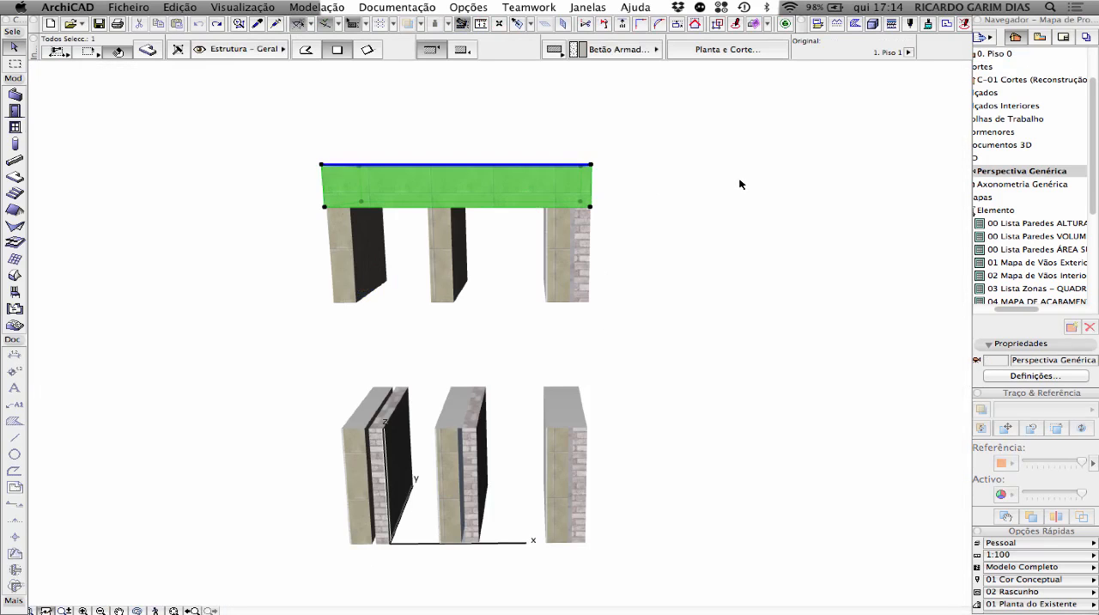
key(Delete)
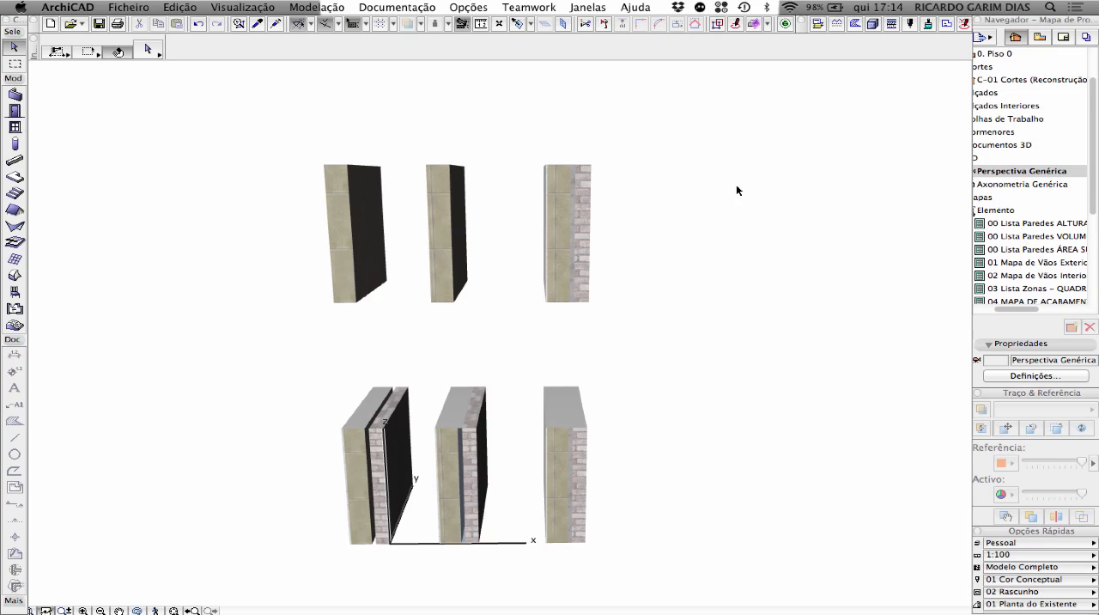
click(589, 303)
key(Delete)
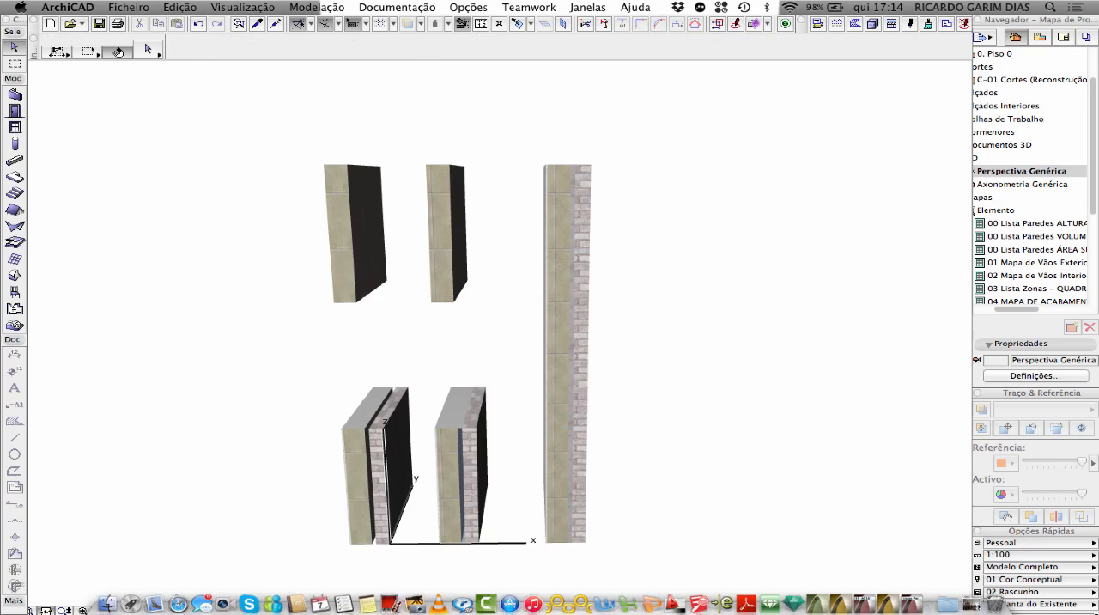
Check the 00 Lista Paredes VOLUMES schedule and undo the removal of the window opening in the Parede Cave wall
mouse_move(1098, 614)
click(601, 455)
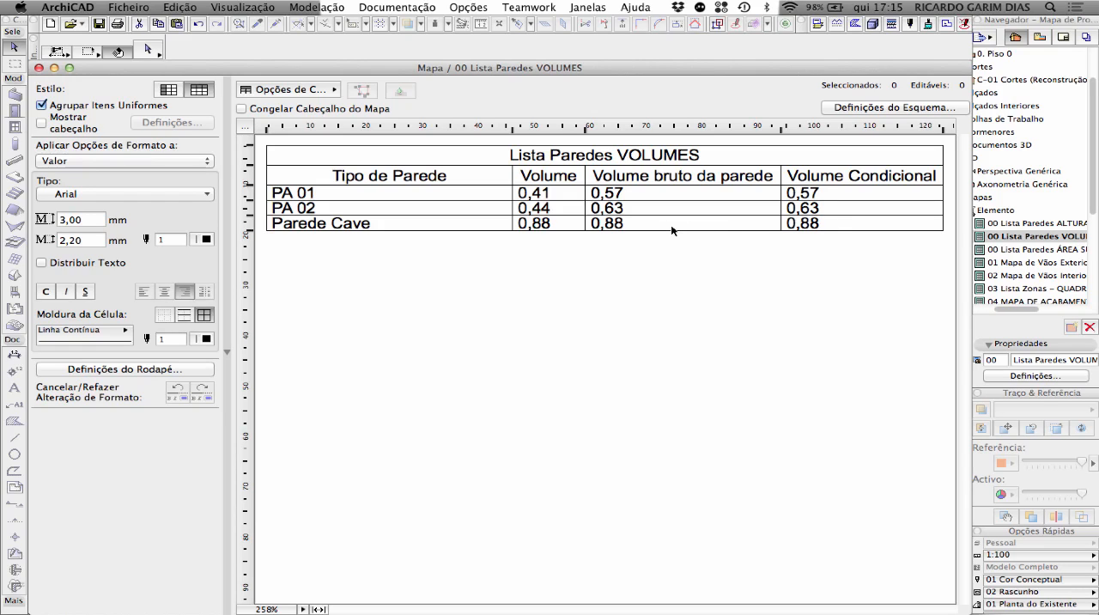
key(super+z)
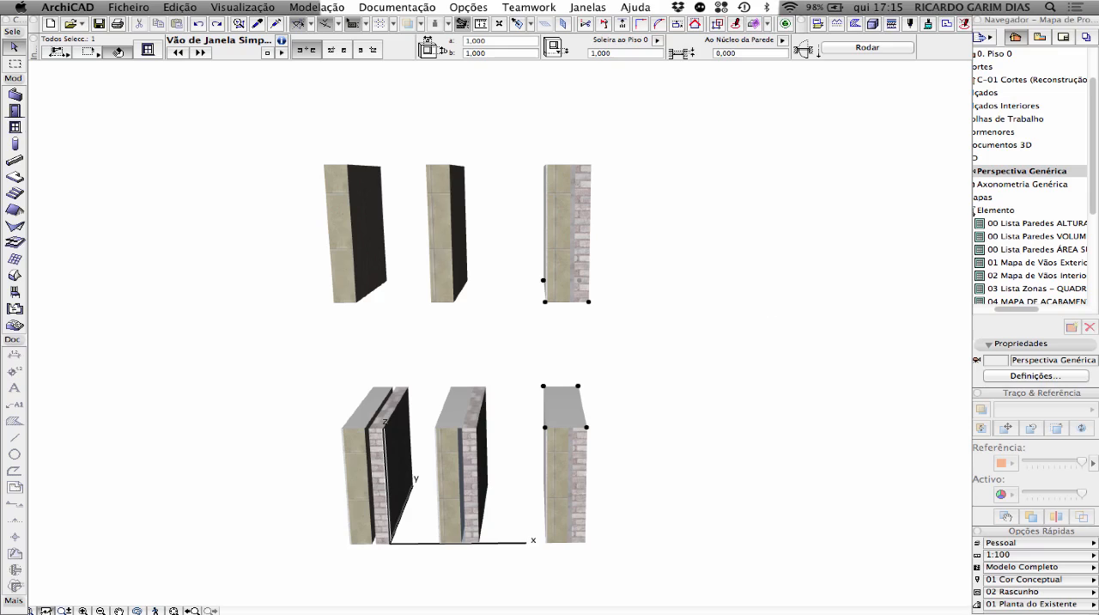
Return to the 00 Lista Paredes VOLUMES schedule and rebuild it to recheck the Parede Cave volume
mouse_move(1098, 614)
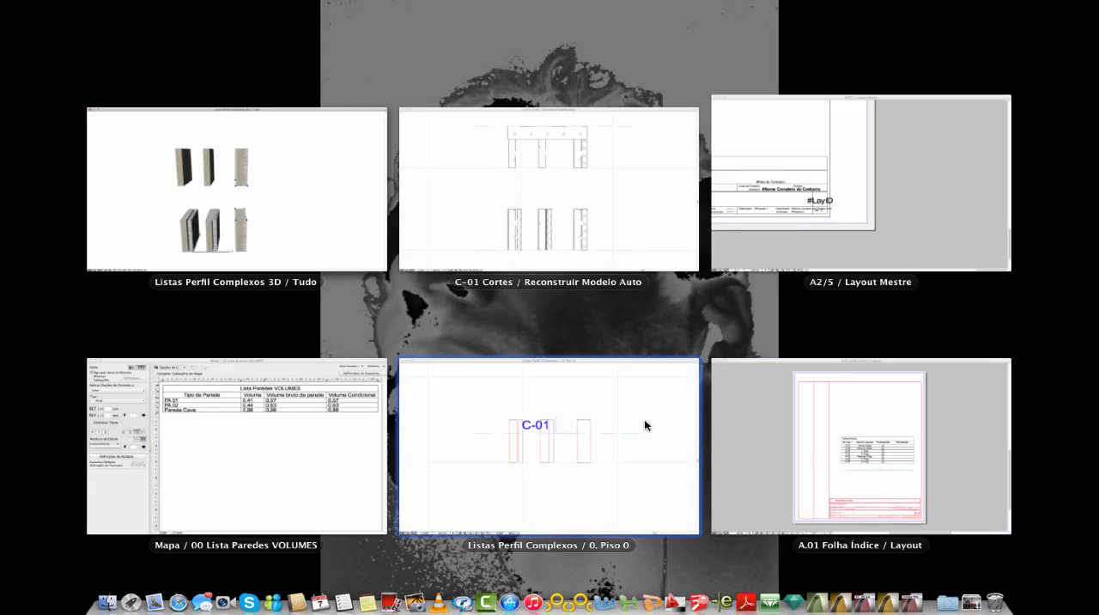
click(356, 428)
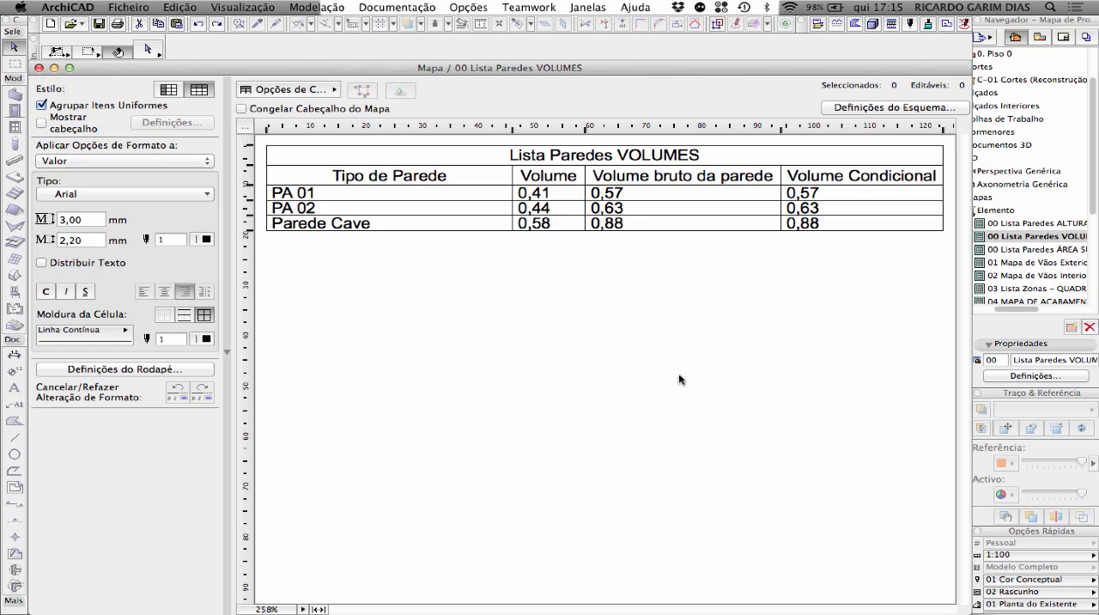
click(316, 7)
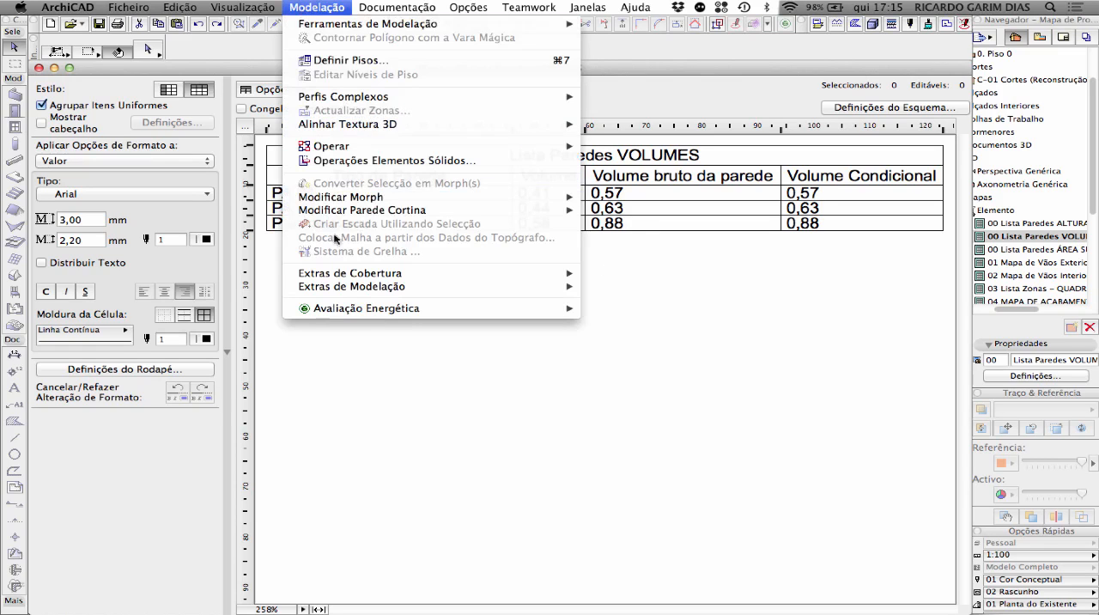
mouse_move(243, 9)
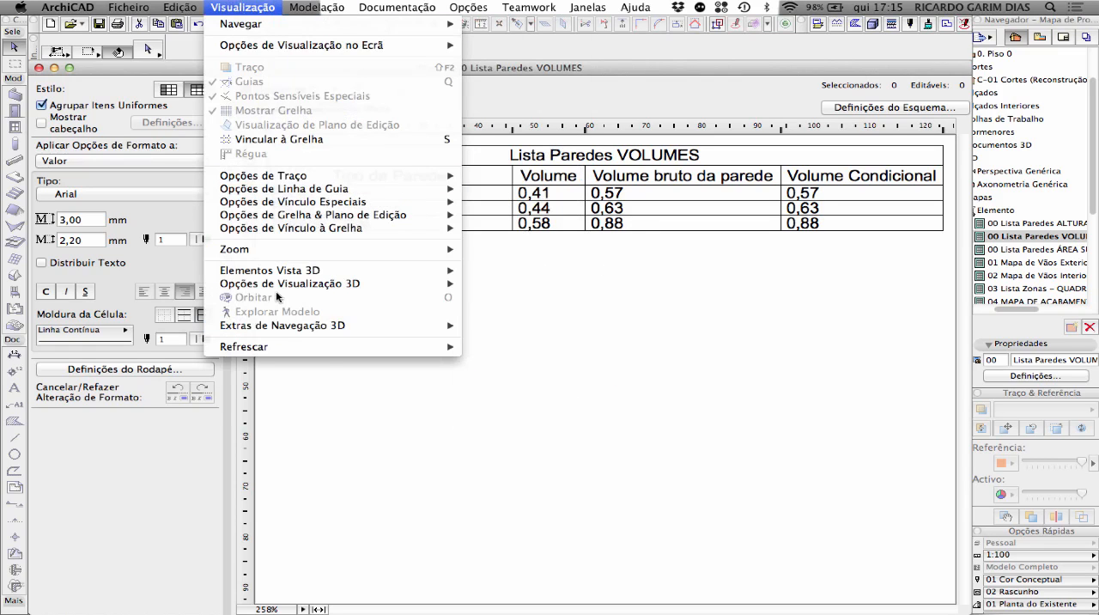
mouse_move(447, 347)
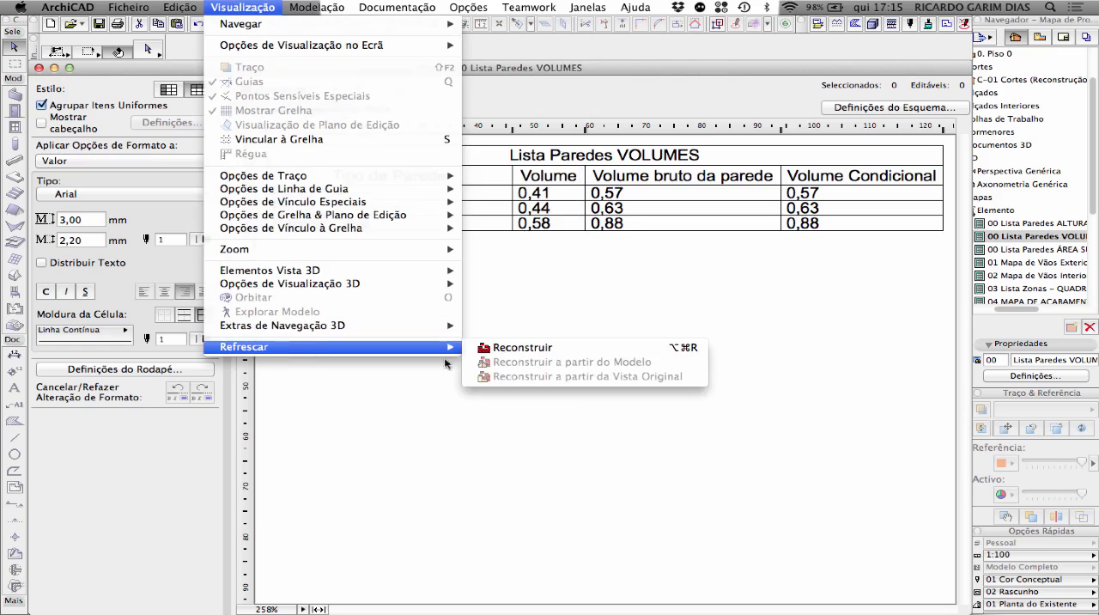
click(559, 348)
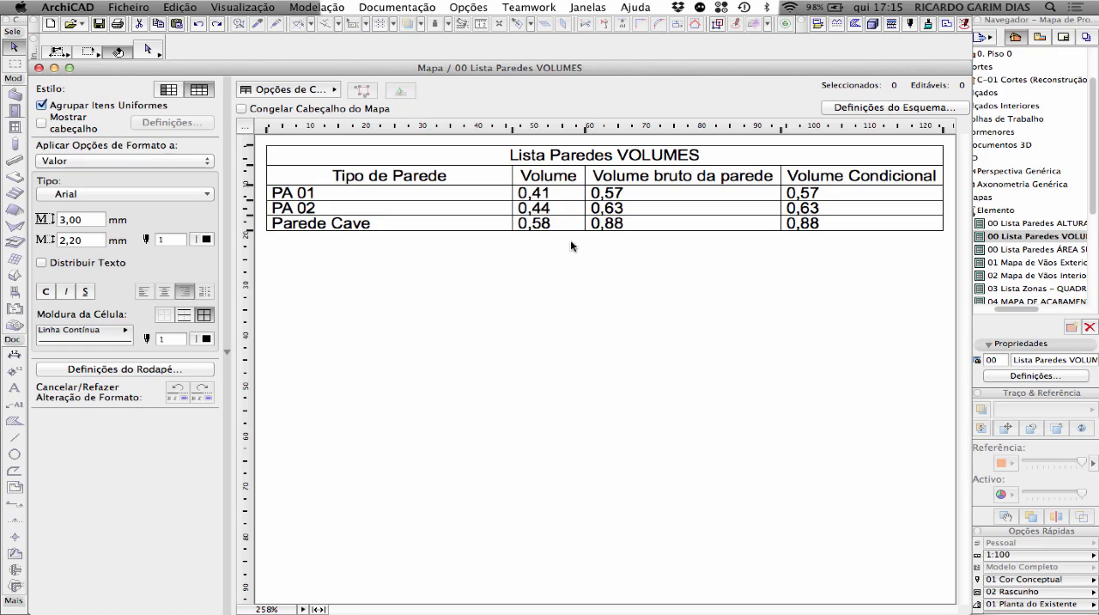
Undo the deletion of the slab above the upper walls and select the Parede Cave wall in the 3D view
key(super+z)
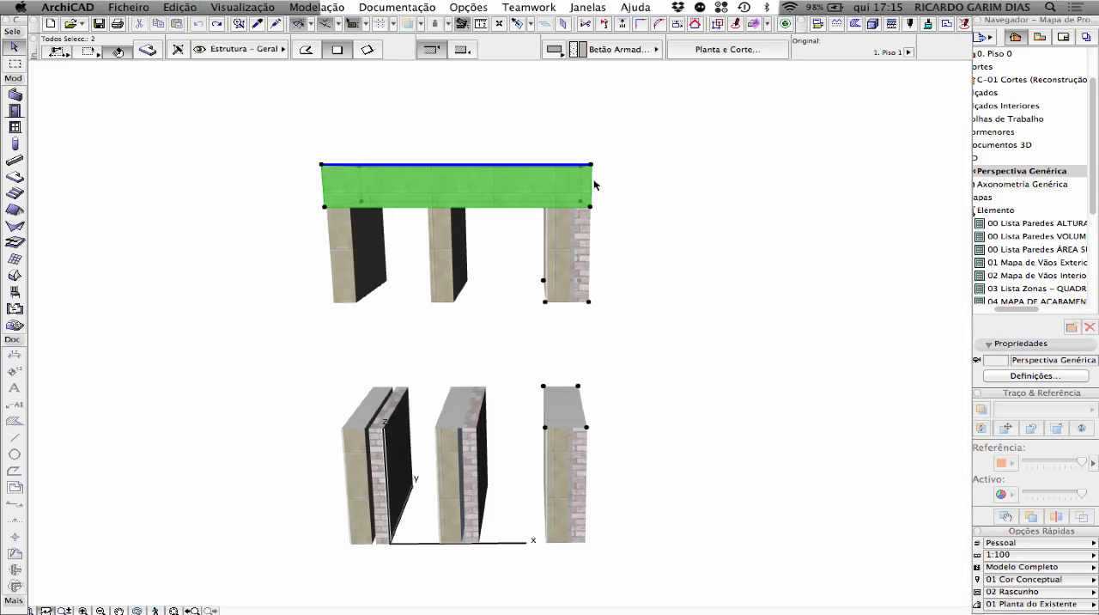
click(645, 180)
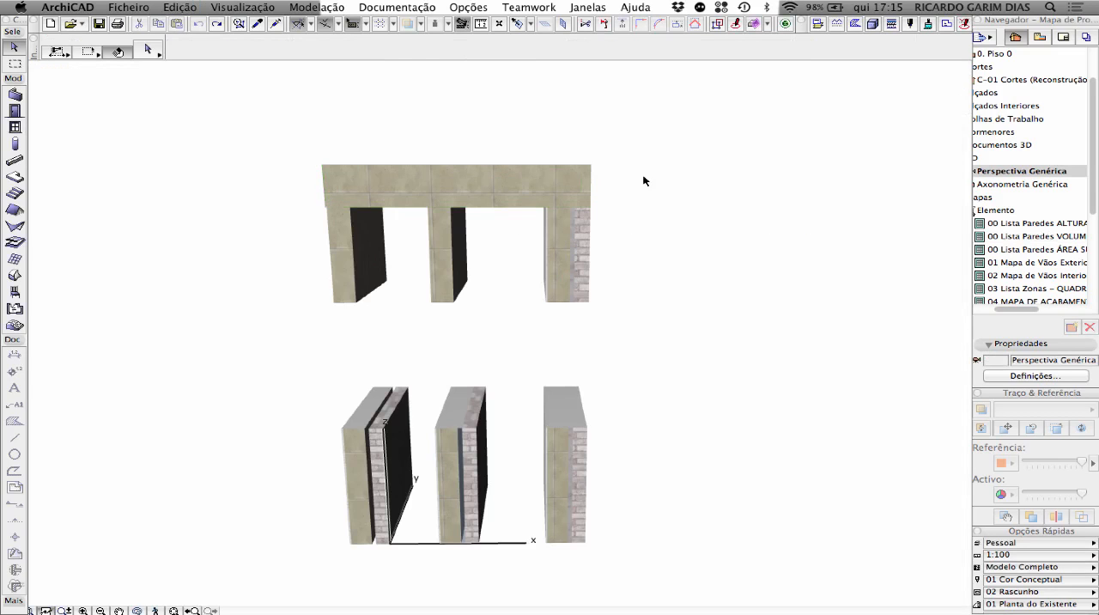
click(591, 239)
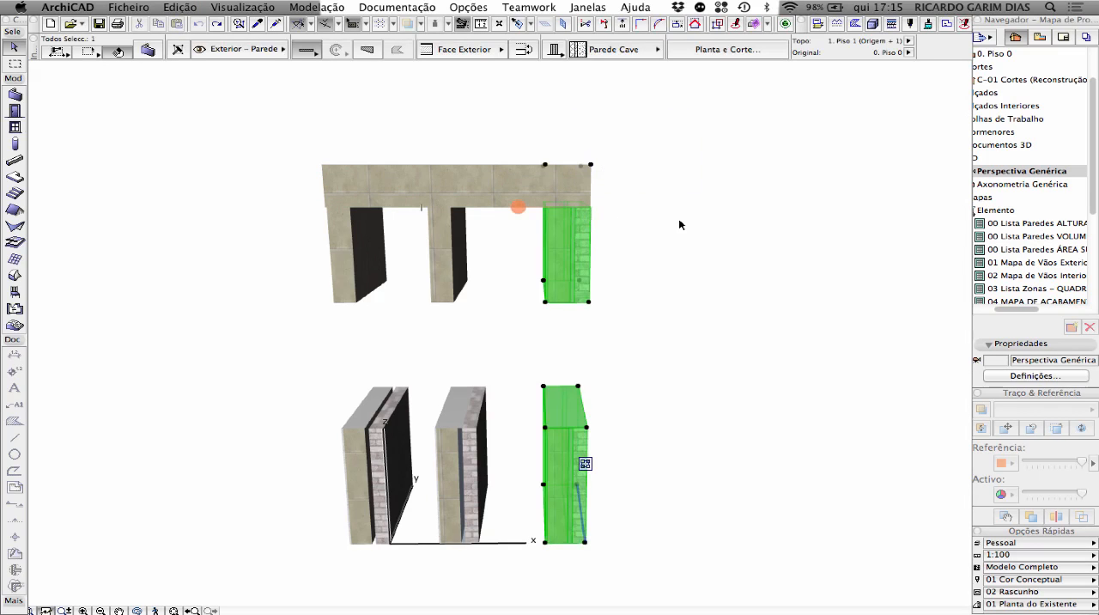
Reopen the volumes schedule and rebuild it with the slab back in the model to compare the wall volumes
mouse_move(1098, 613)
click(314, 461)
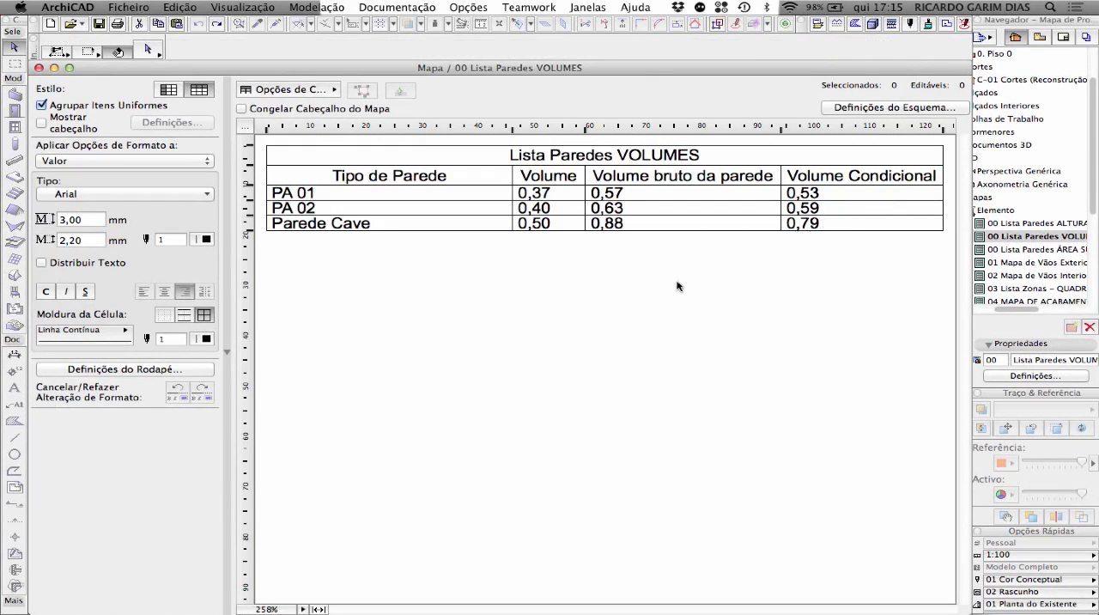
click(252, 10)
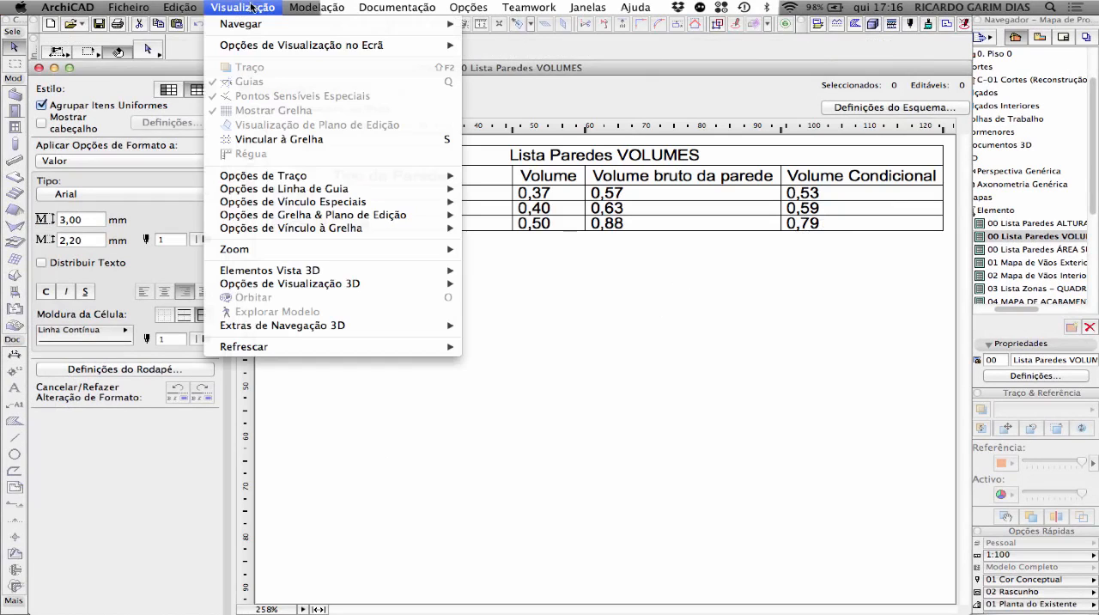
mouse_move(303, 347)
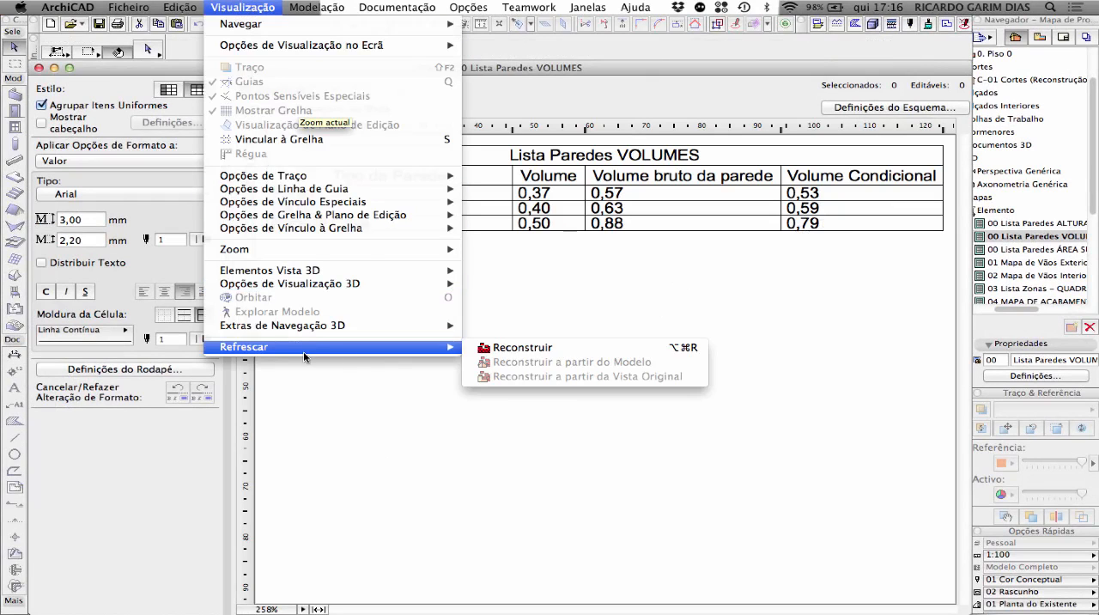
click(515, 347)
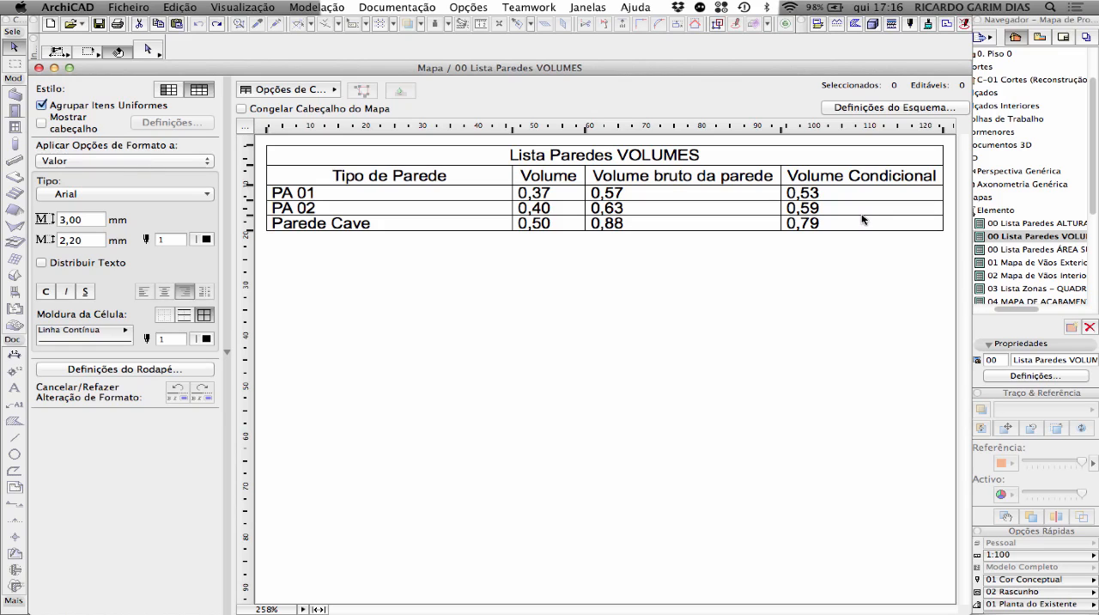
Switch to the scheme 00 Lista Paredes ÁREA SUPERFÍCIE, review its field list and cancel the scheme settings
click(864, 110)
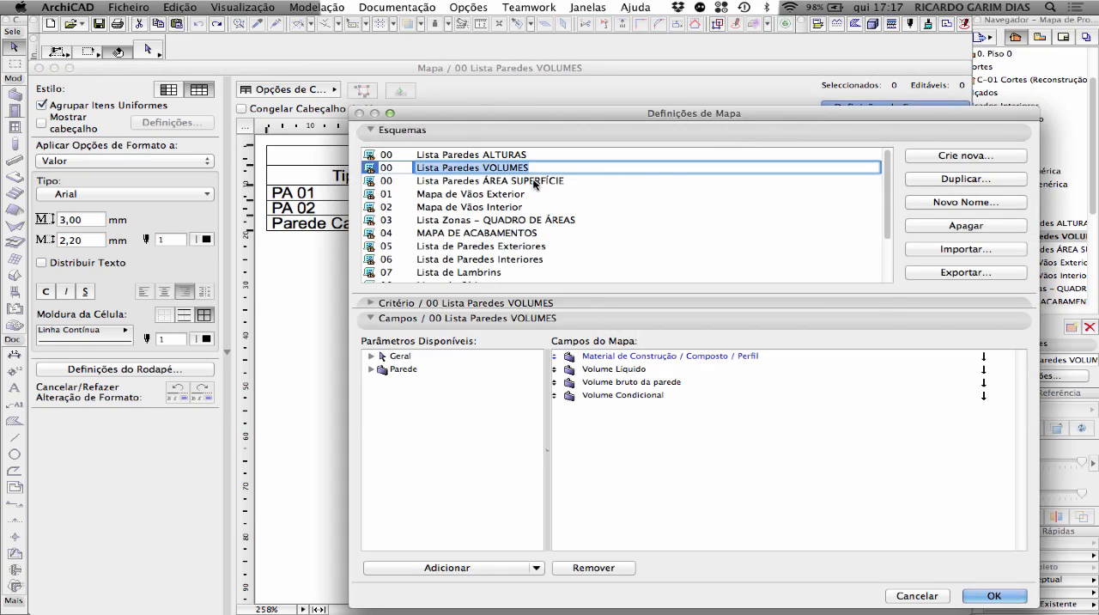
click(533, 180)
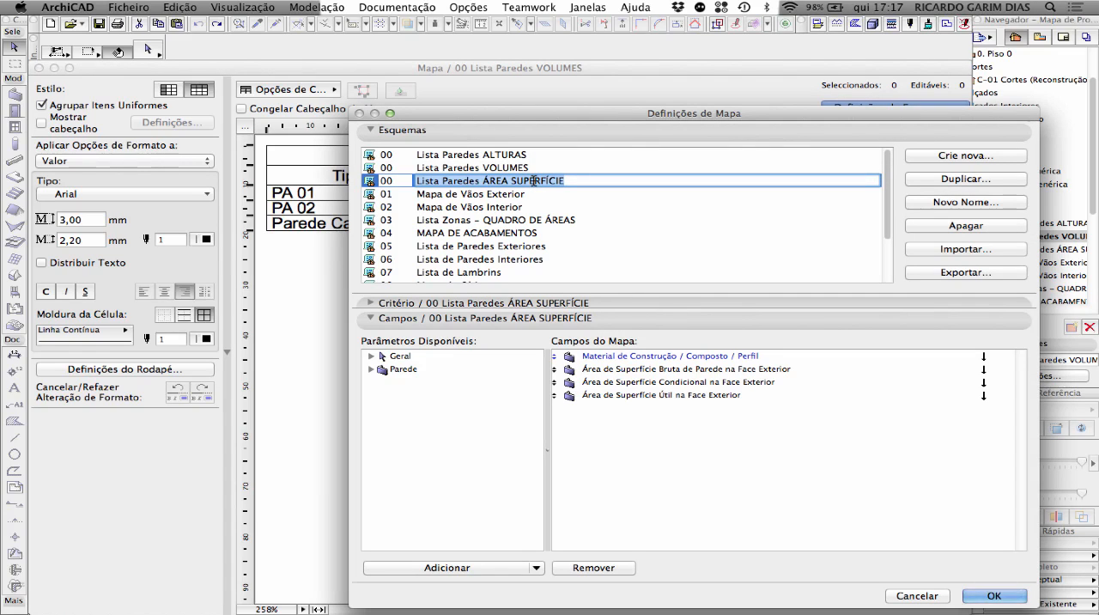
click(983, 595)
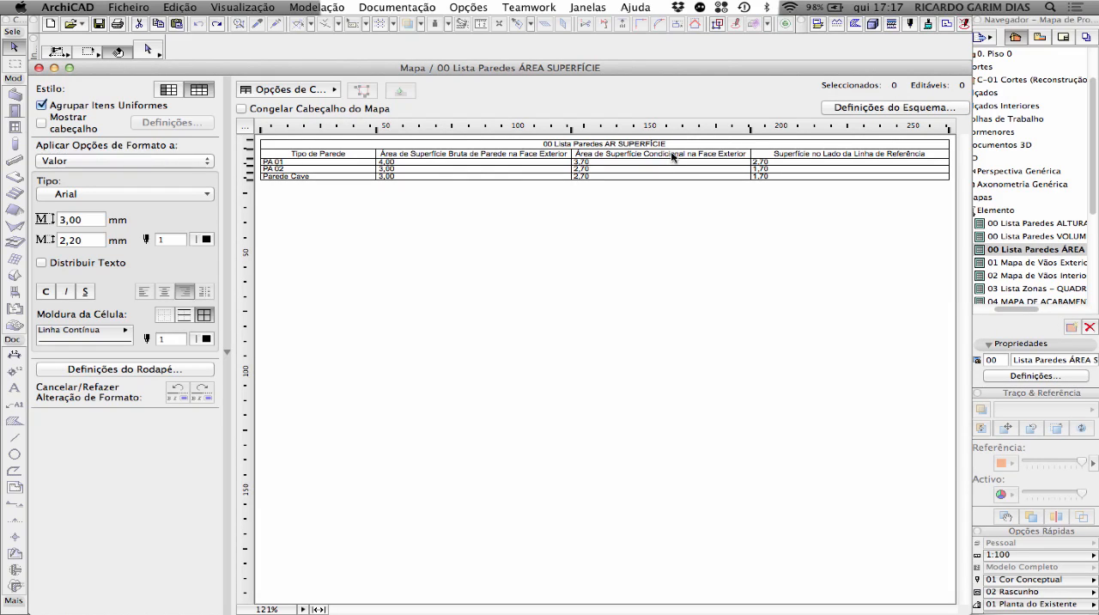
click(837, 108)
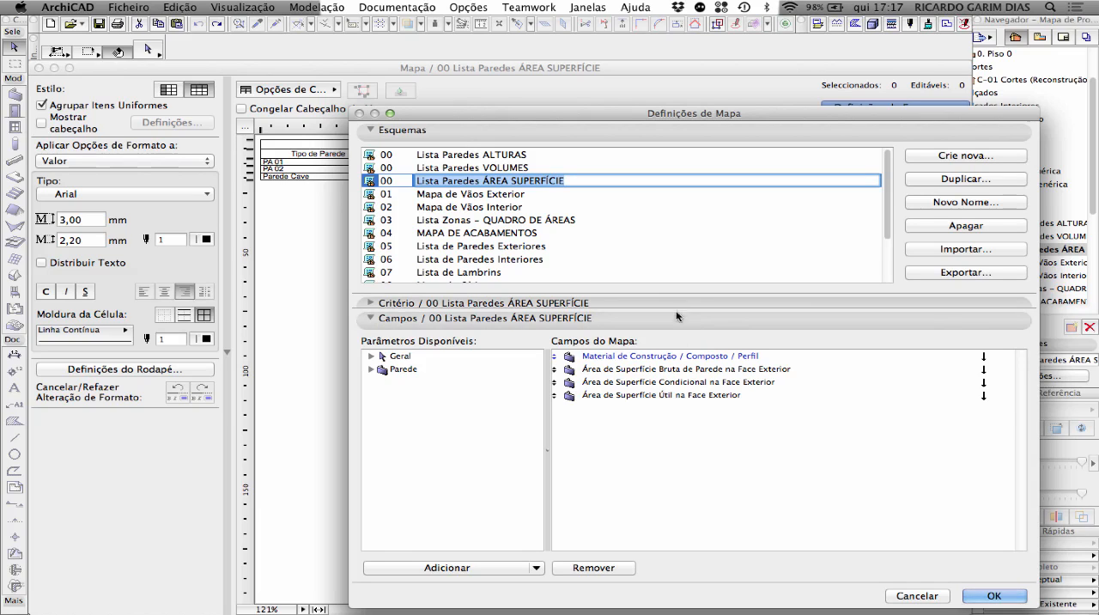
click(939, 597)
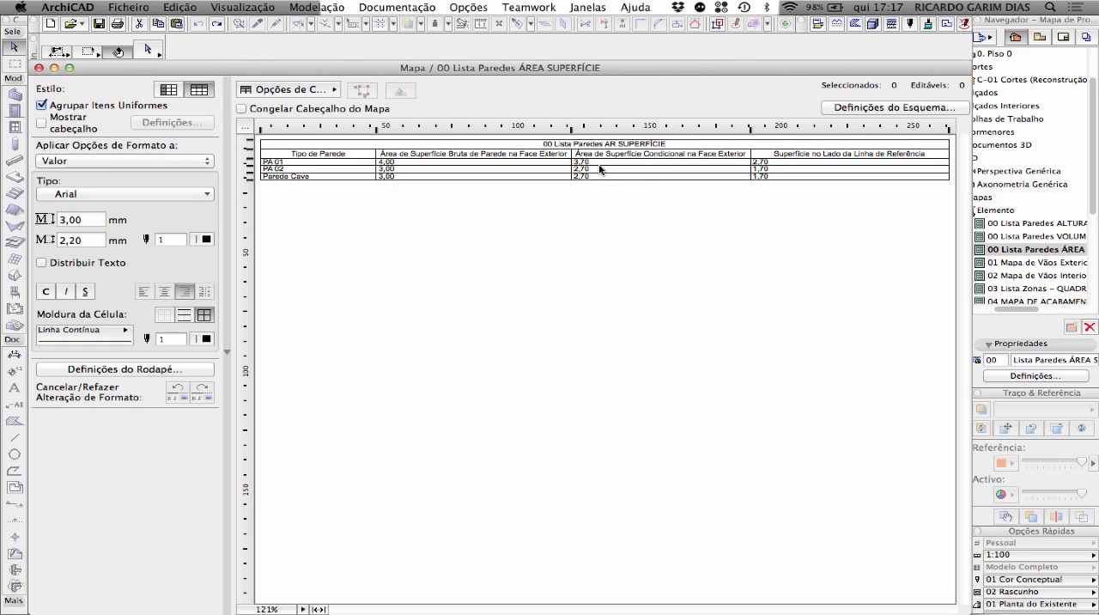
Deselect the Parede Cave wall in the 3D view and orbit the model to examine the exterior wall faces
key(F3)
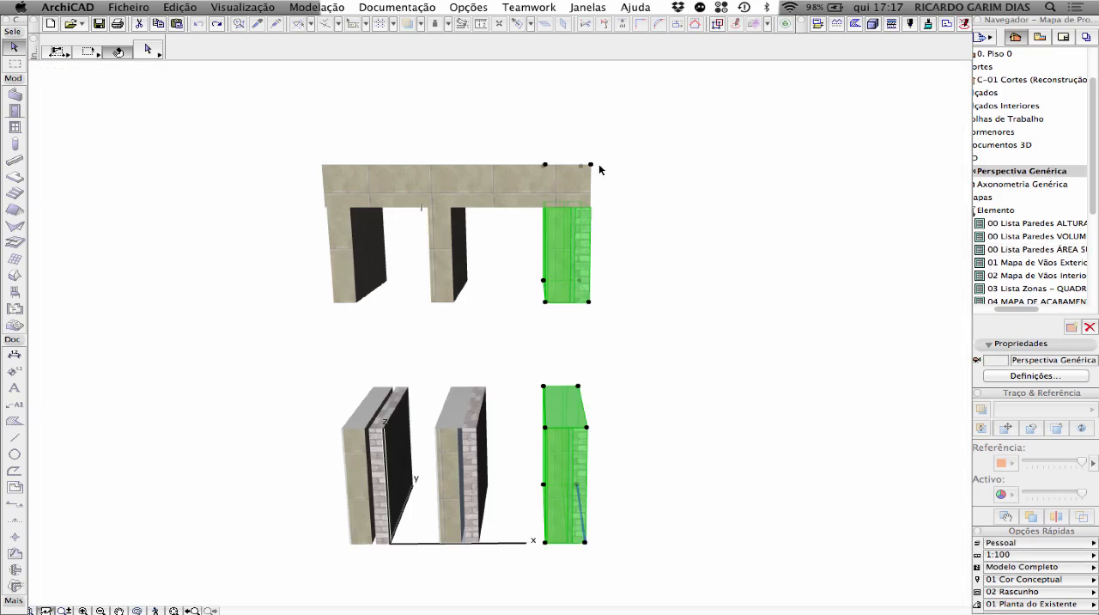
click(671, 359)
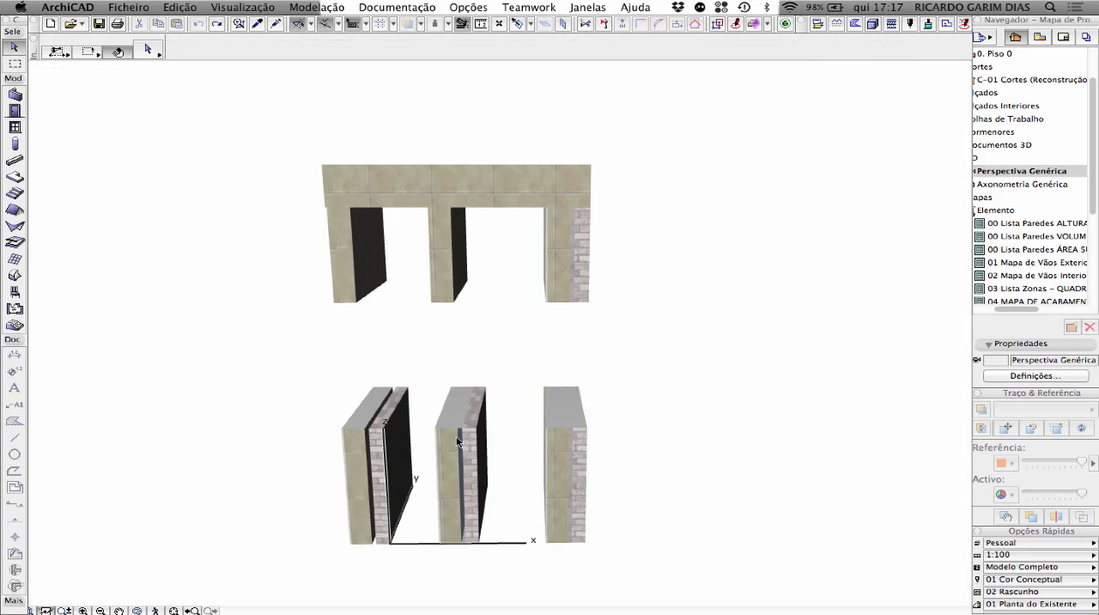
shift+middle_drag(390, 395, 464, 383)
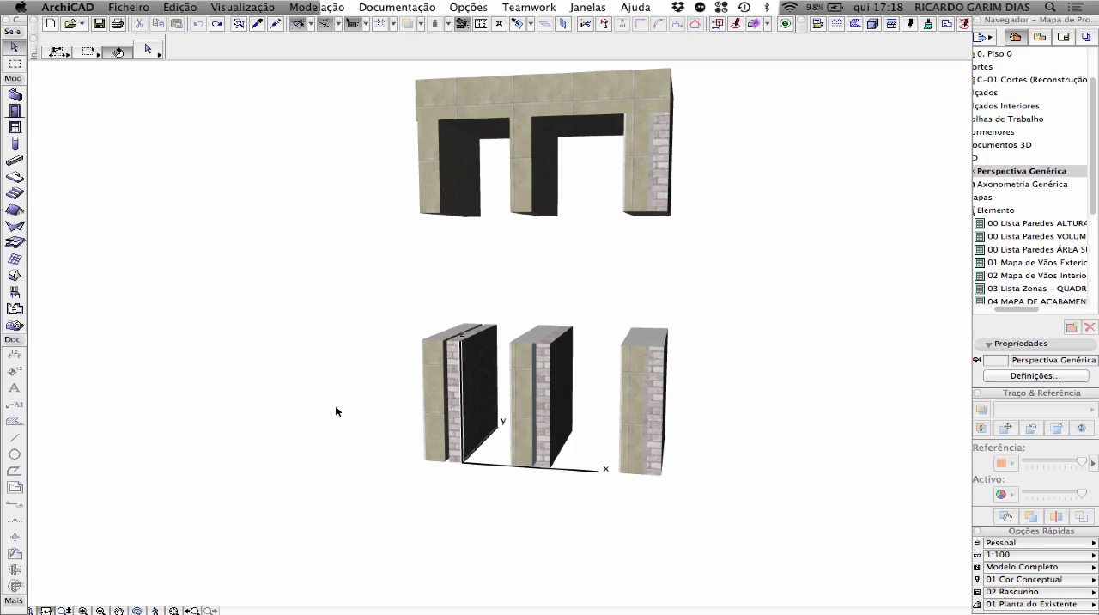
click(464, 164)
click(448, 283)
click(486, 383)
Compare the surface area schedule with the walls in the 3D view and select the PA 01 row in the schedule
key(ctrl+Down)
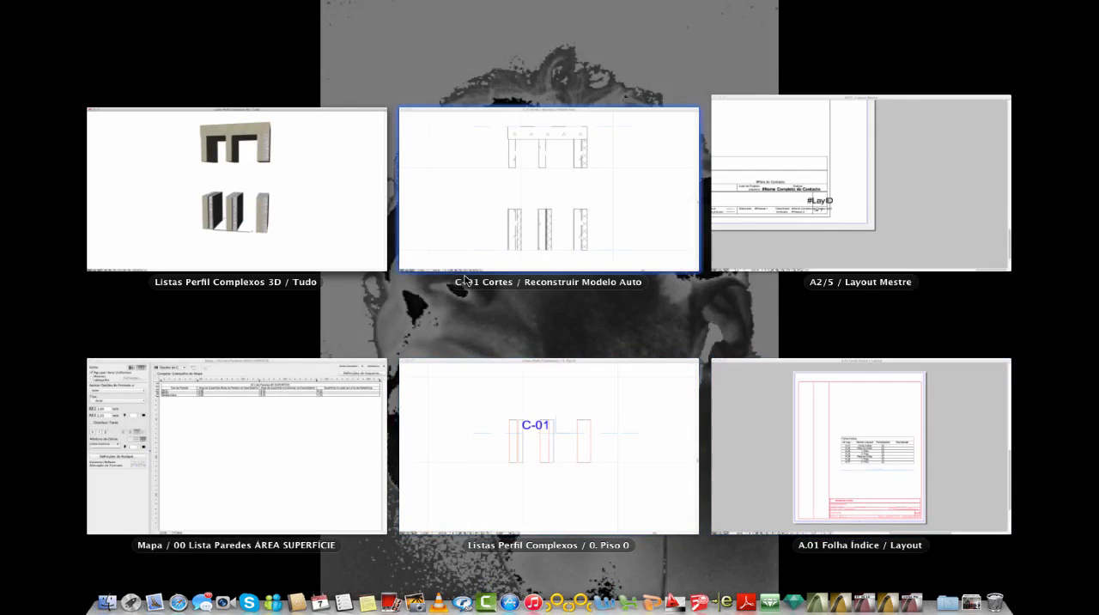
click(292, 440)
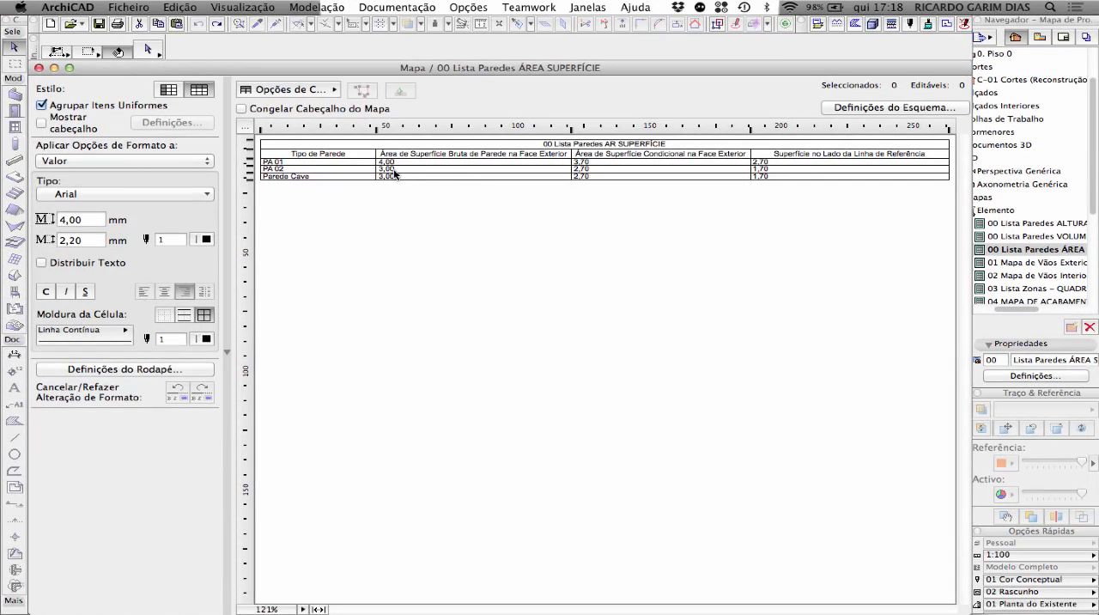
key(ctrl+Down)
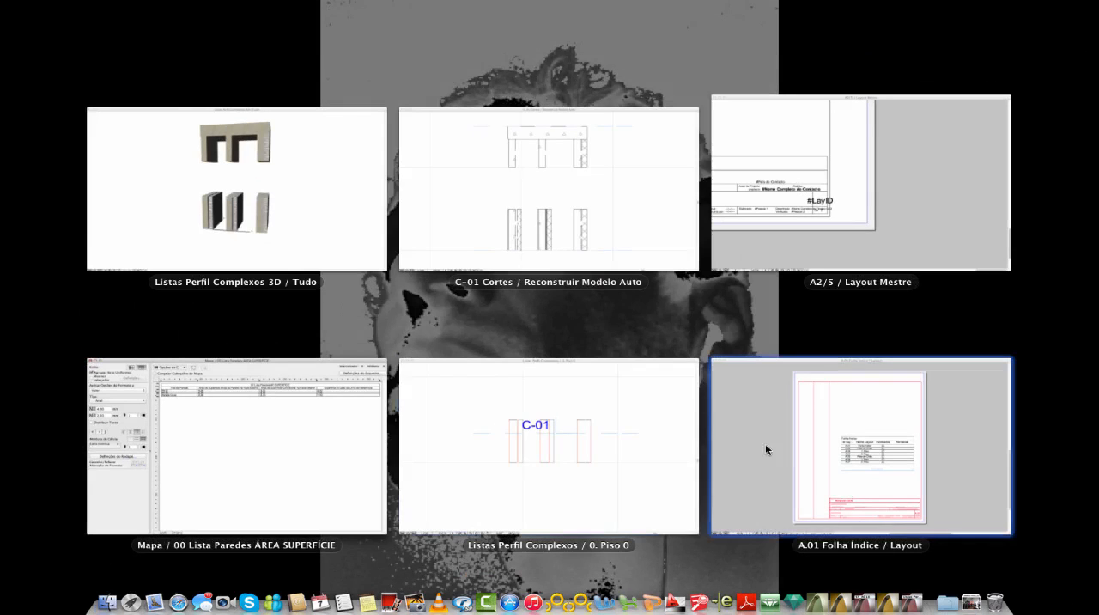
click(326, 221)
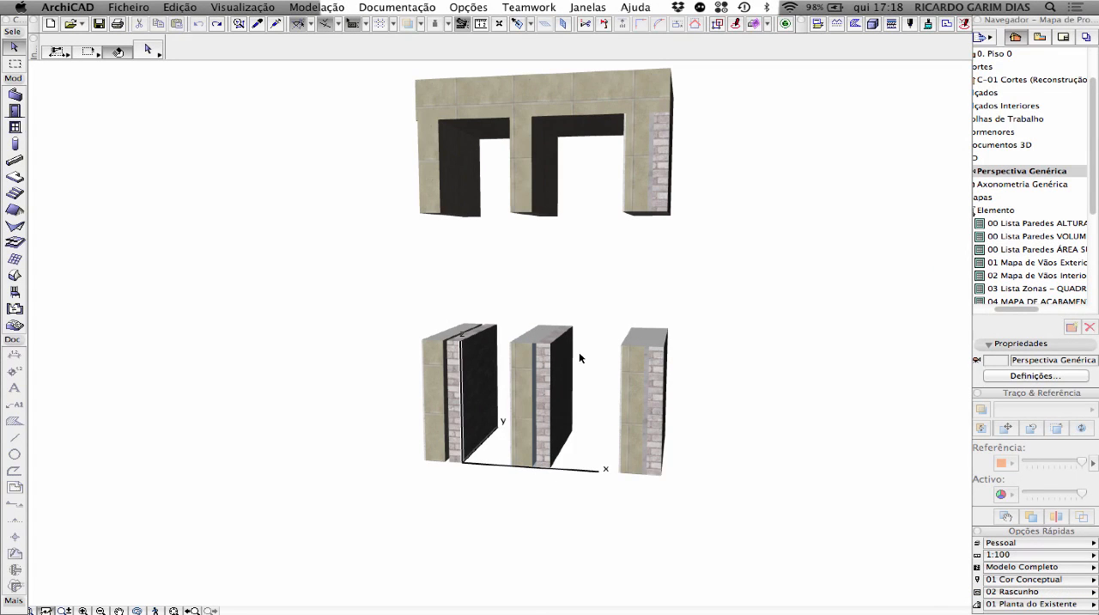
key(F10)
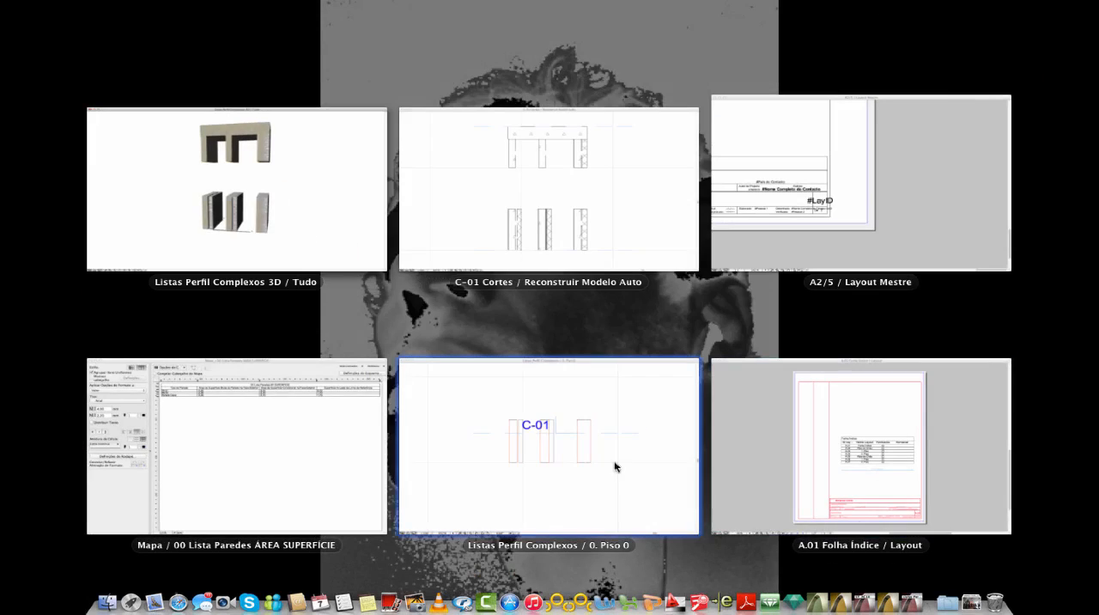
click(333, 411)
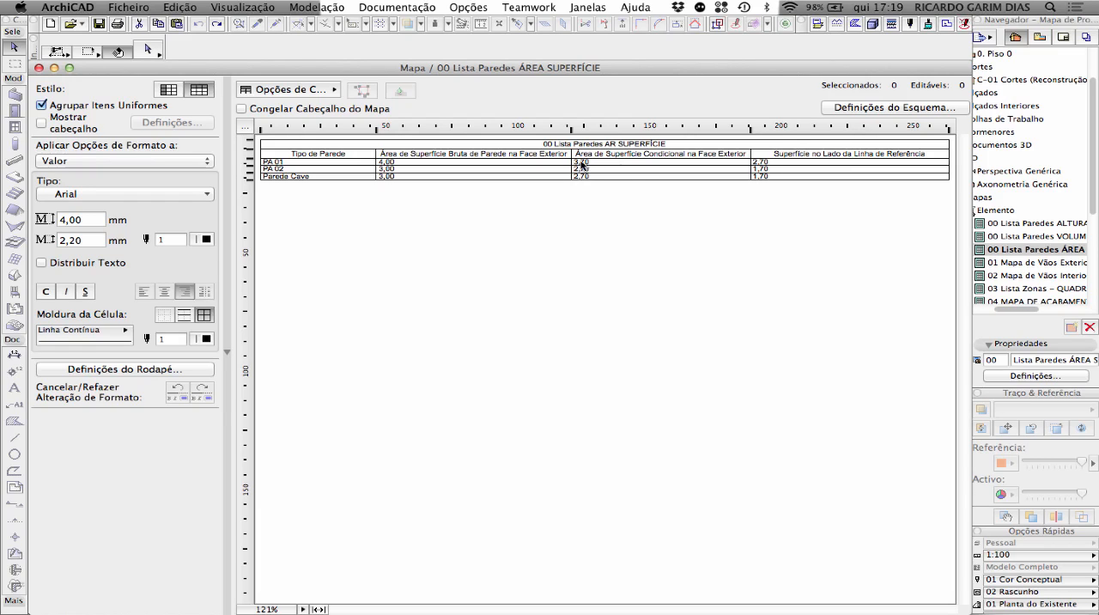
click(763, 157)
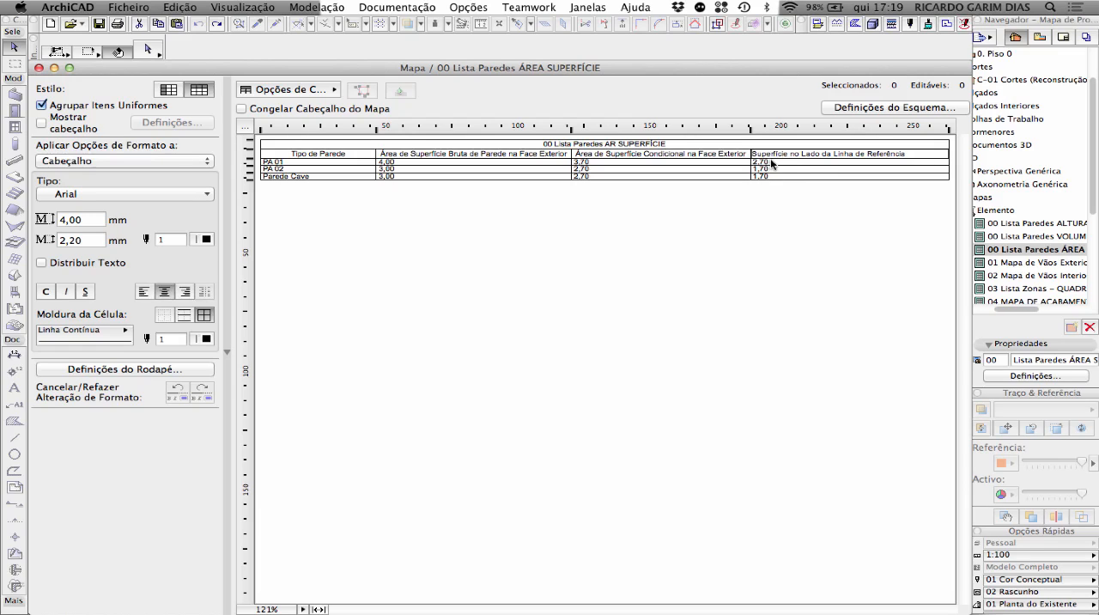
click(771, 163)
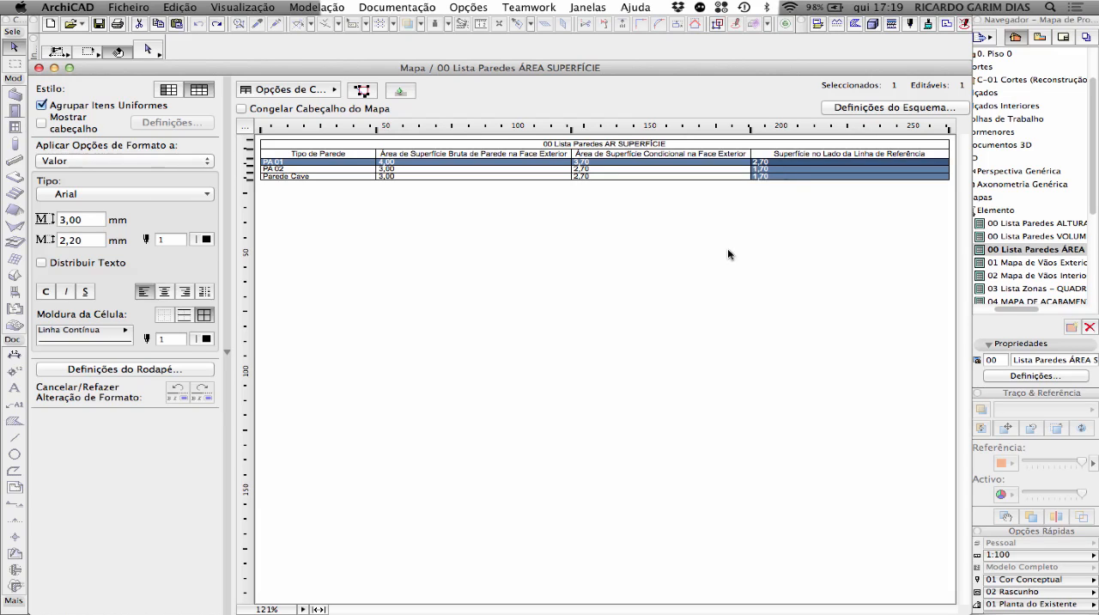
Delete the opening that splits the PA 01 wall in the 3D view and inspect the continuous wall from both sides
key(F3)
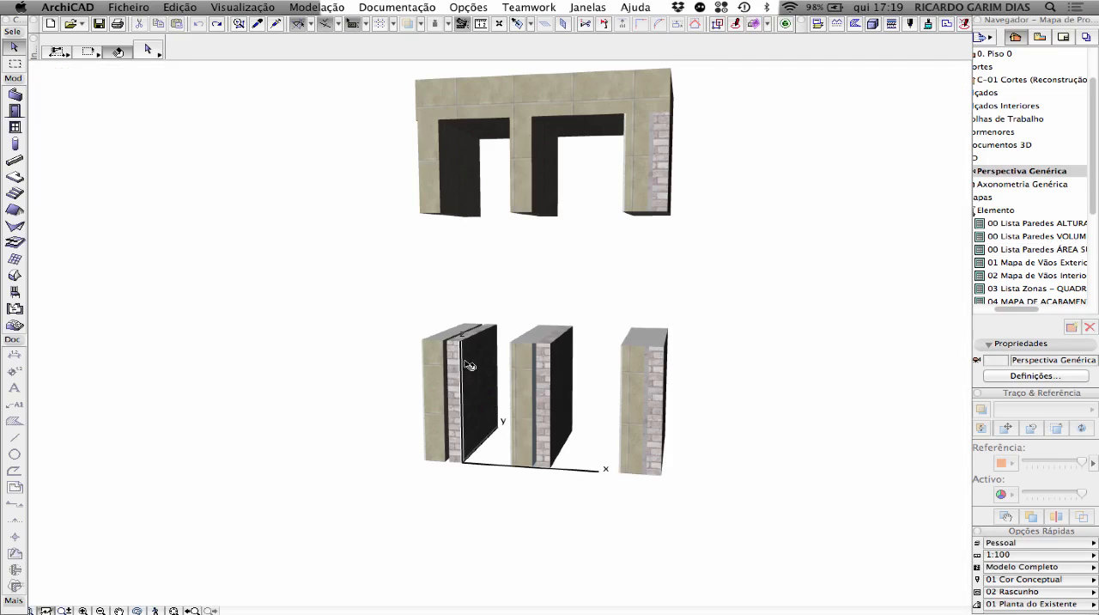
shift+middle_drag(333, 316, 582, 354)
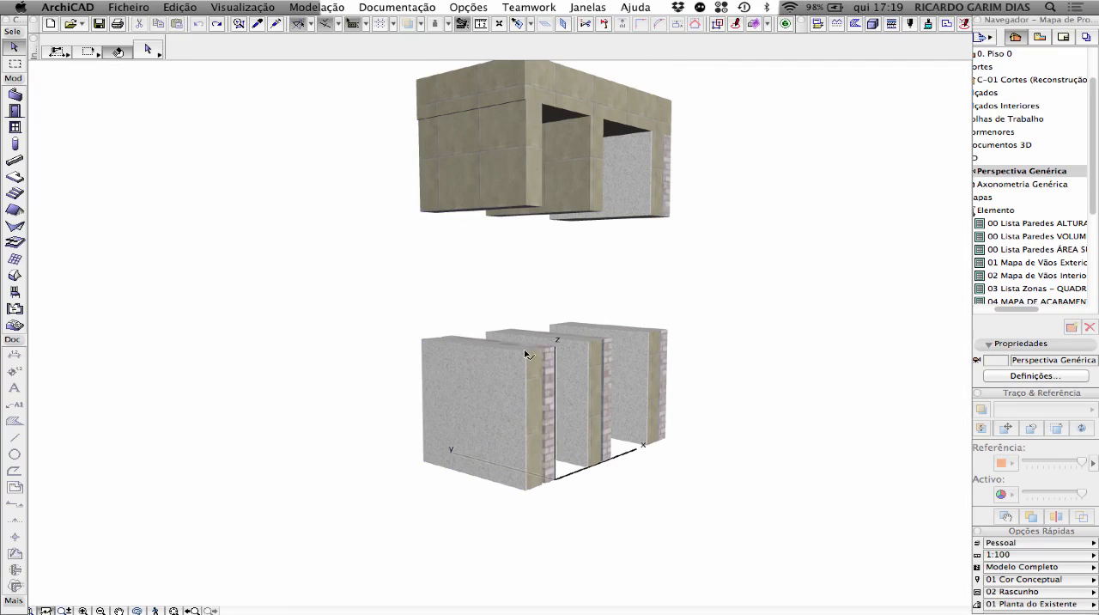
click(541, 359)
key(Delete)
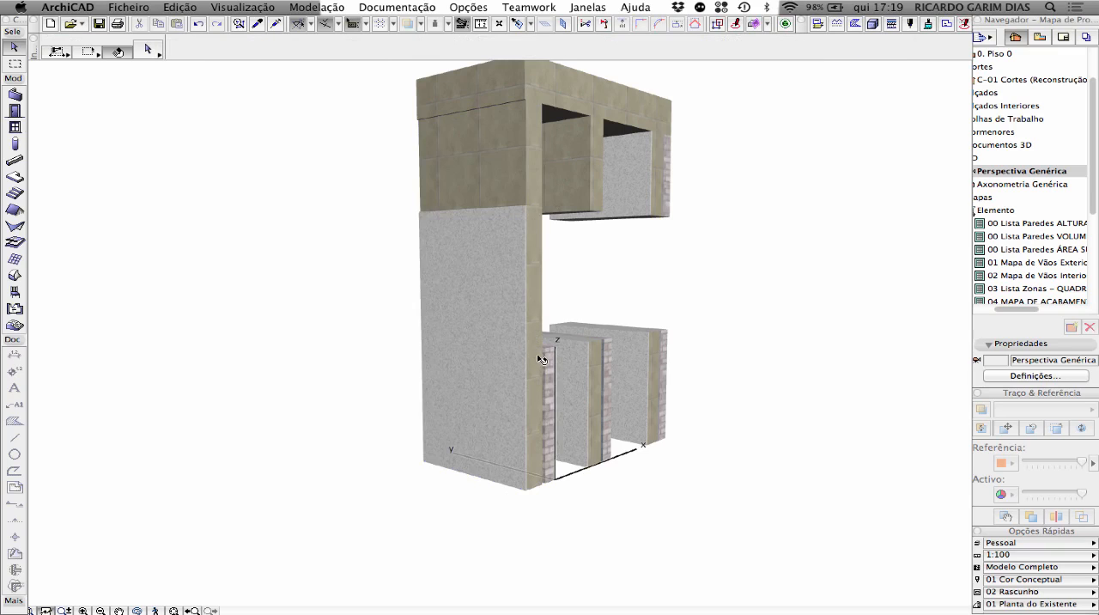
scroll(507, 285, down, 1)
shift+middle_drag(507, 284, 140, 310)
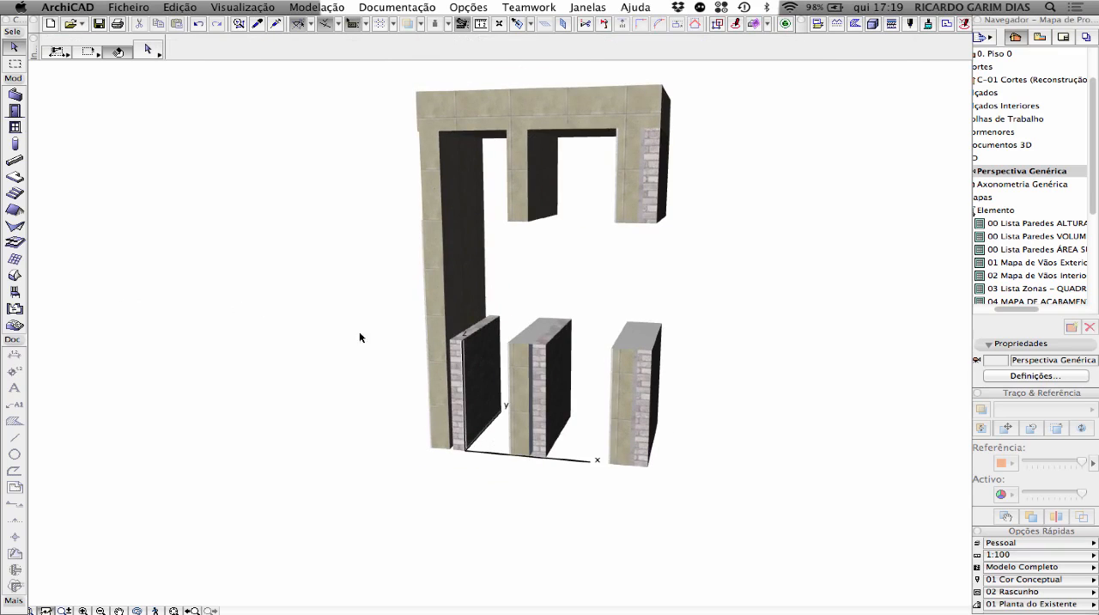
shift+middle_drag(361, 336, 407, 307)
scroll(544, 300, up, 3)
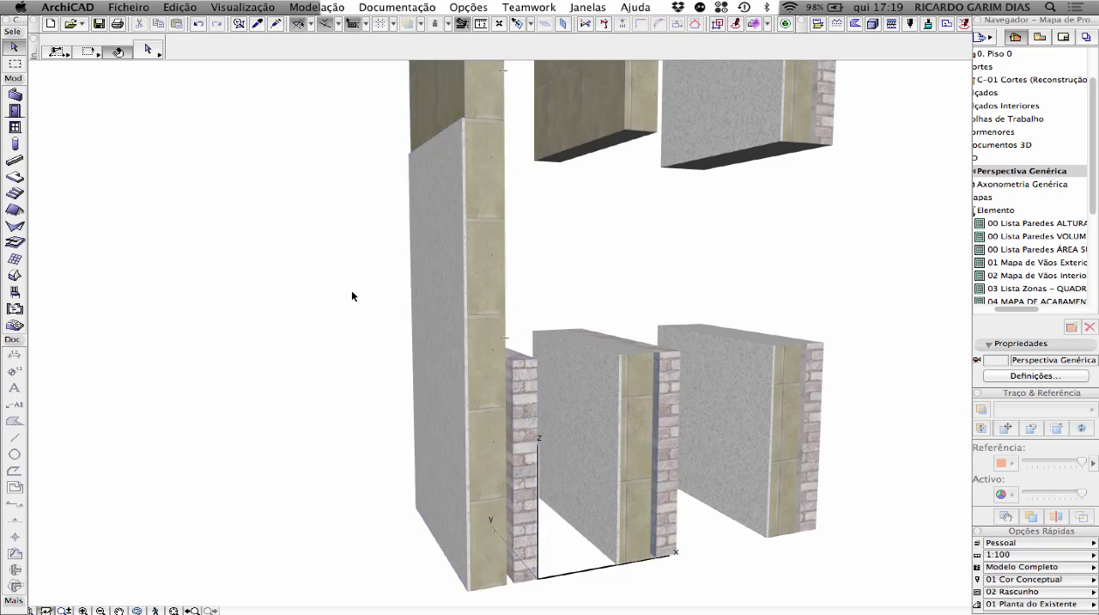
scroll(351, 295, up, 2)
scroll(351, 294, down, 5)
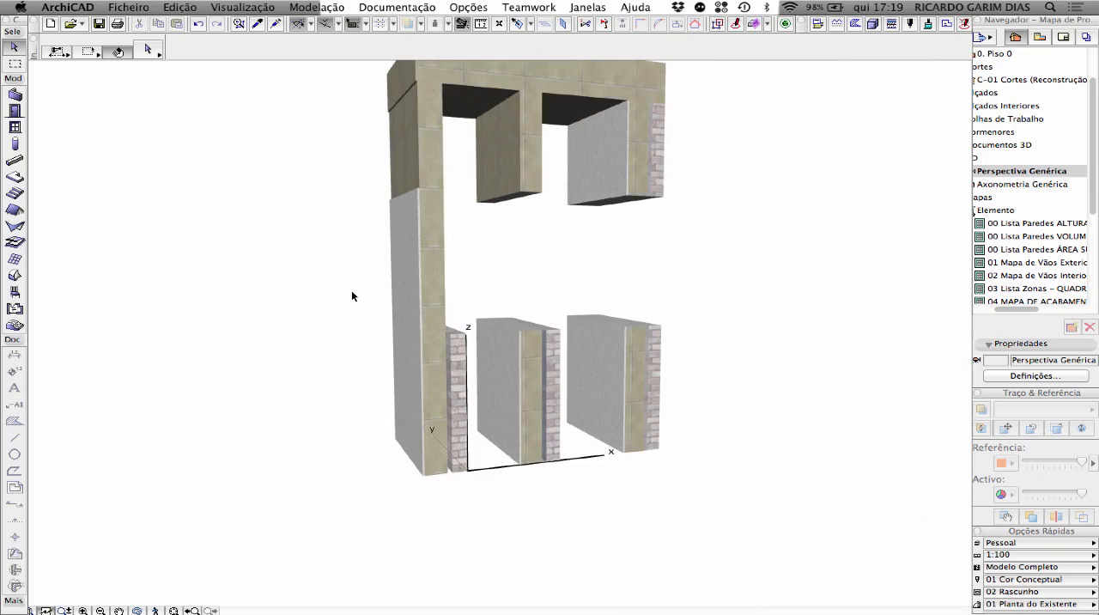